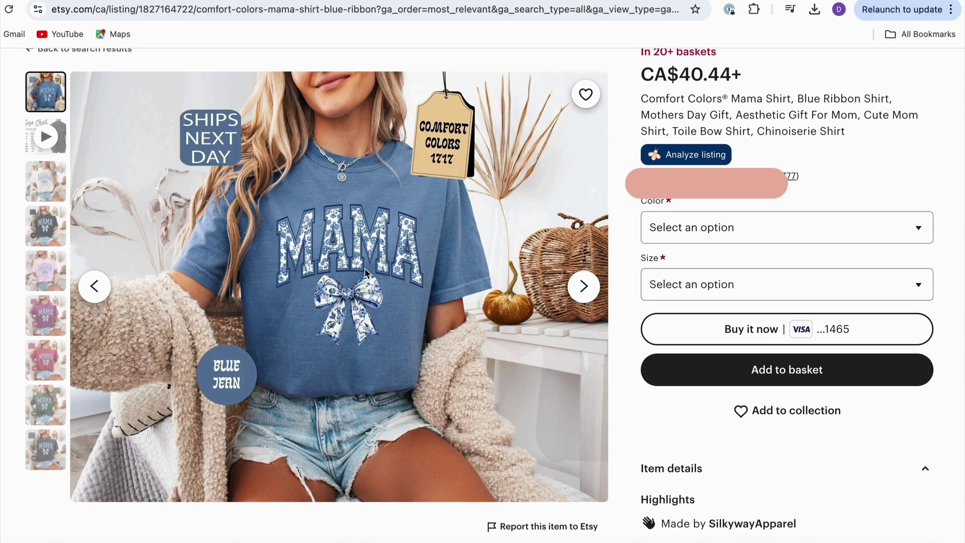
Leave the Etsy MAMA shirt listing for the blank 4500 × 4500 px Canva design.
click(301, 1)
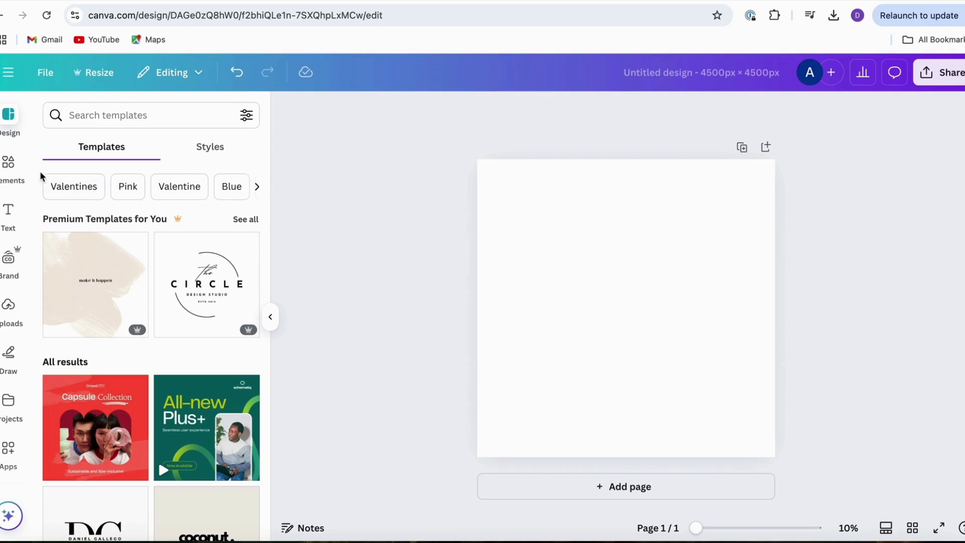
Search the Elements library for 'floral pattern'.
click(7, 166)
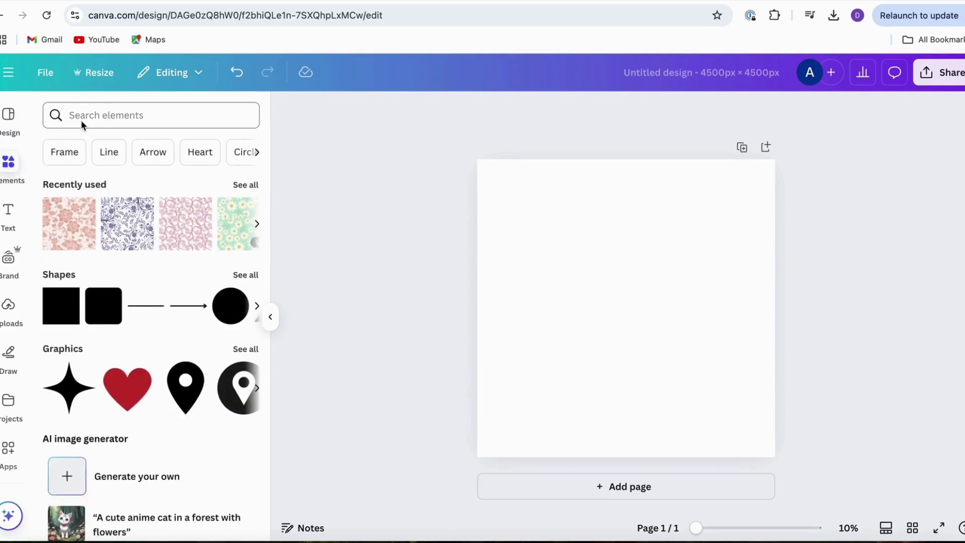
click(83, 117)
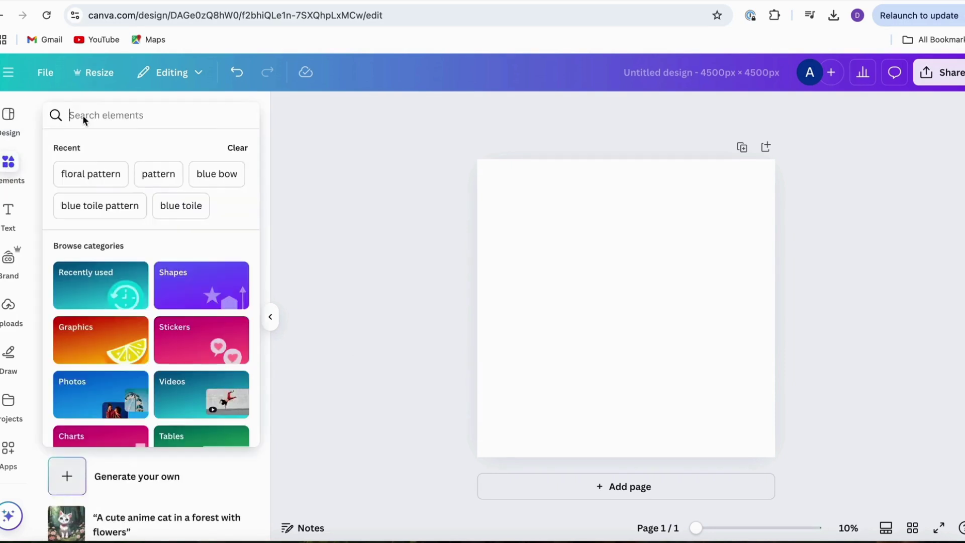
text(floral pa)
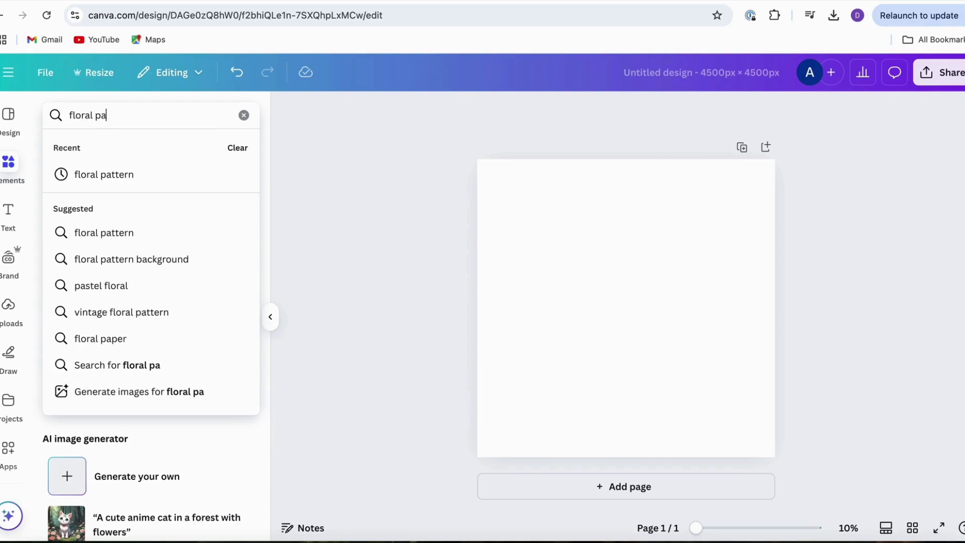
text(ttern)
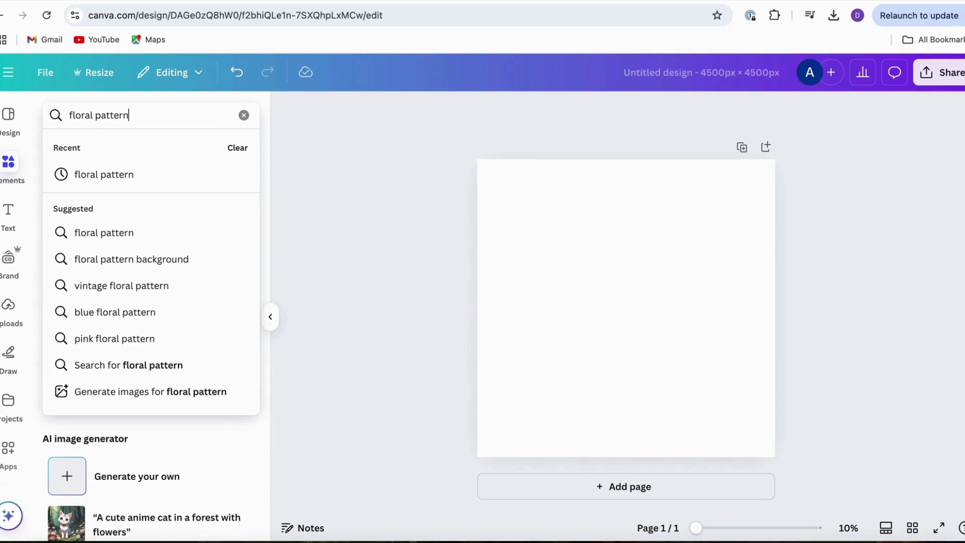
key(Return)
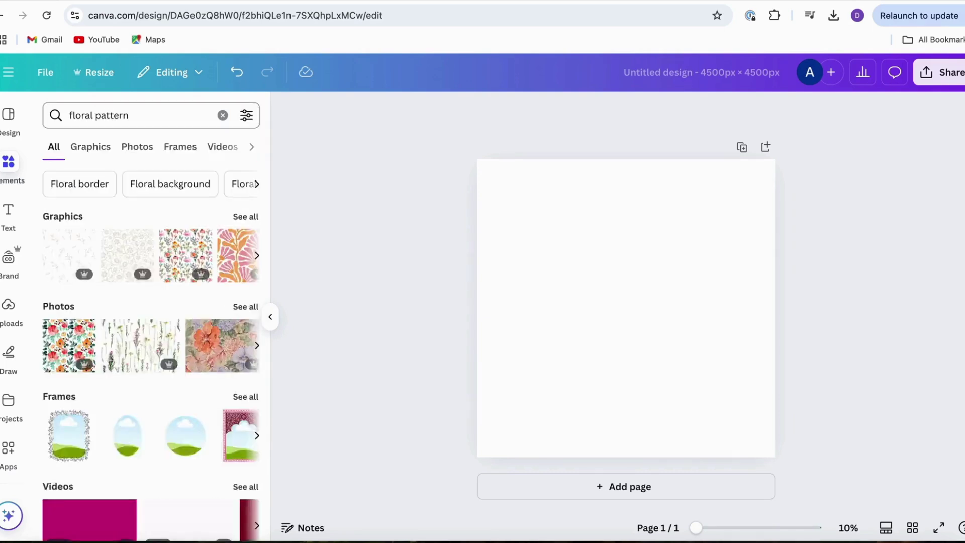
Show all floral pattern graphics, filtered to Price: Free only.
click(245, 217)
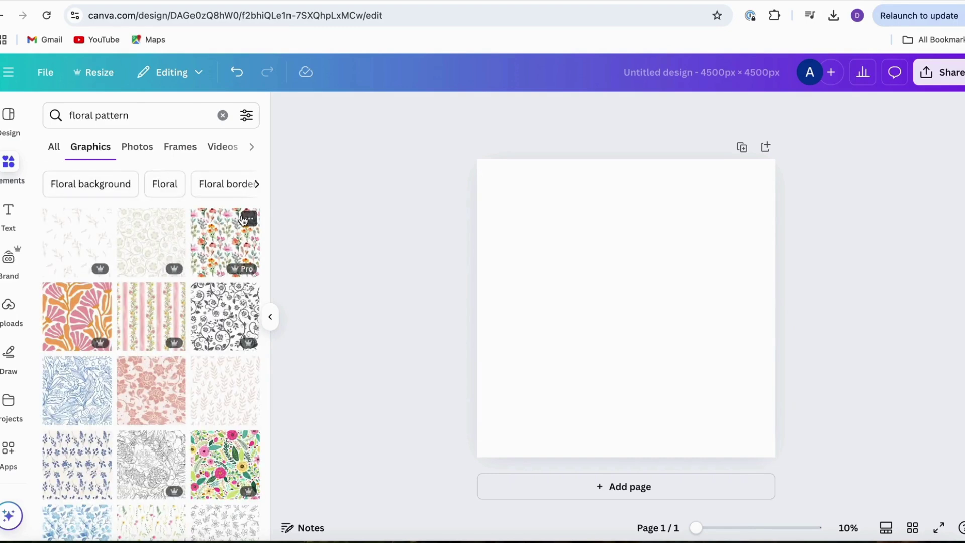
scroll(174, 239, down, 3)
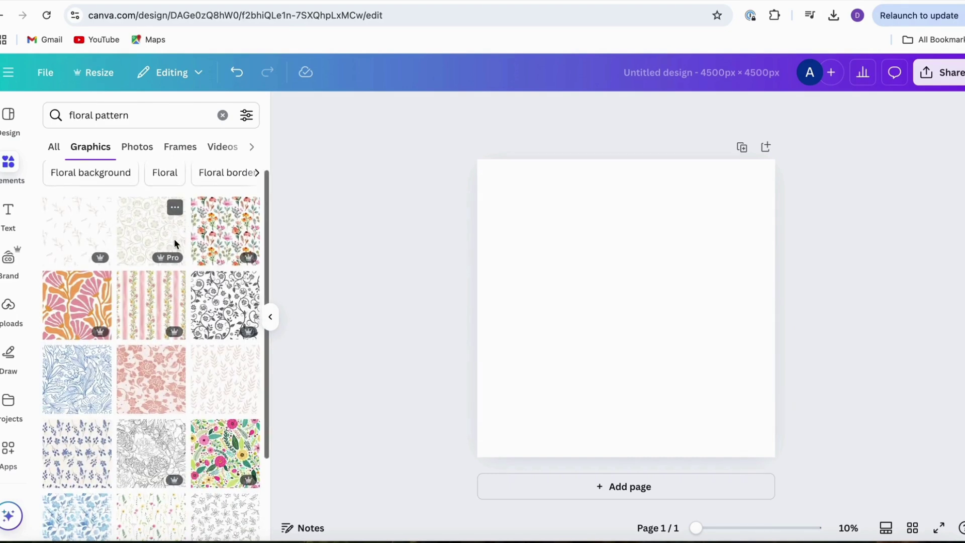
scroll(174, 239, up, 3)
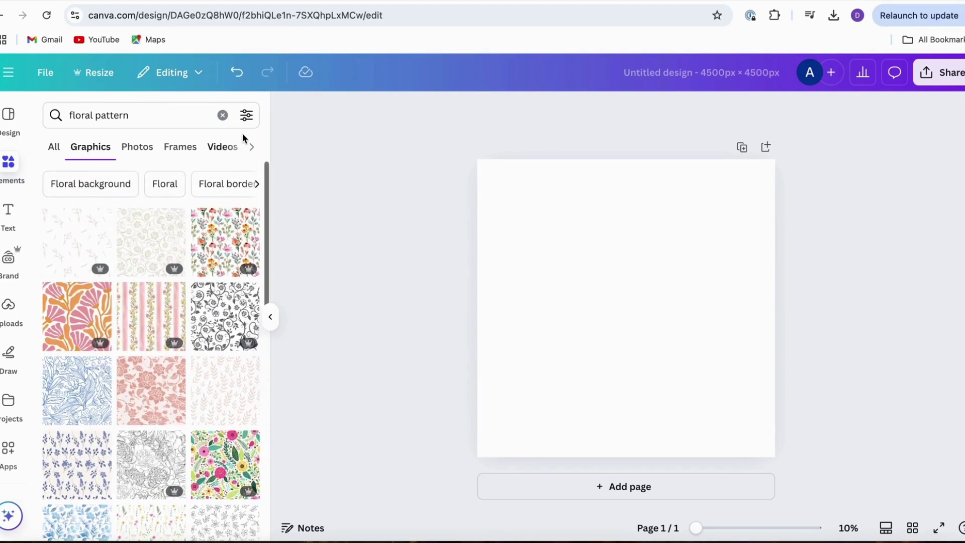
click(246, 117)
scroll(61, 336, down, 3)
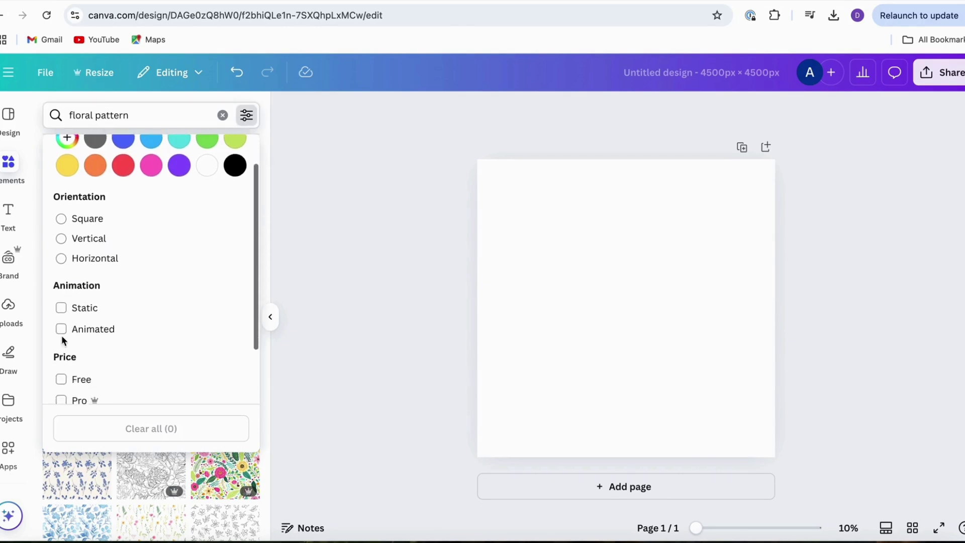
click(60, 313)
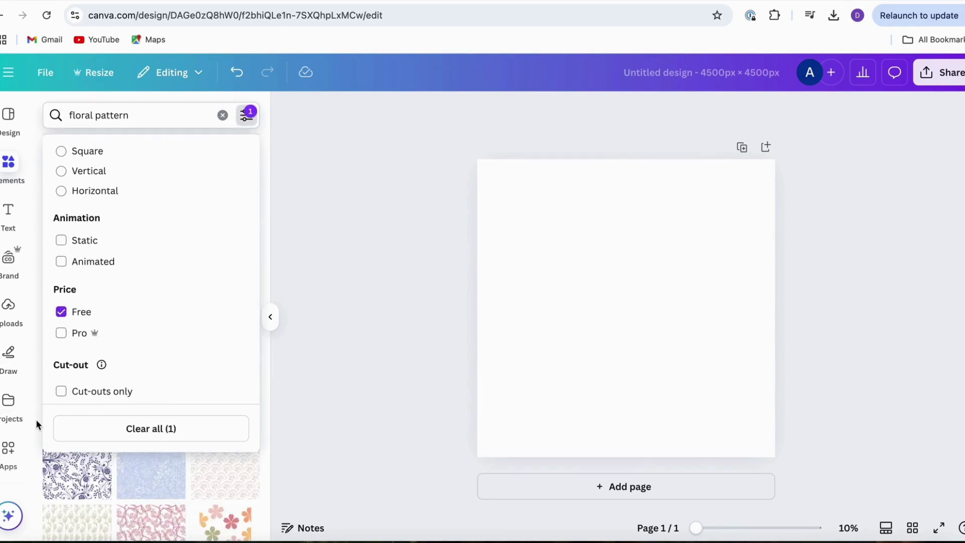
click(38, 454)
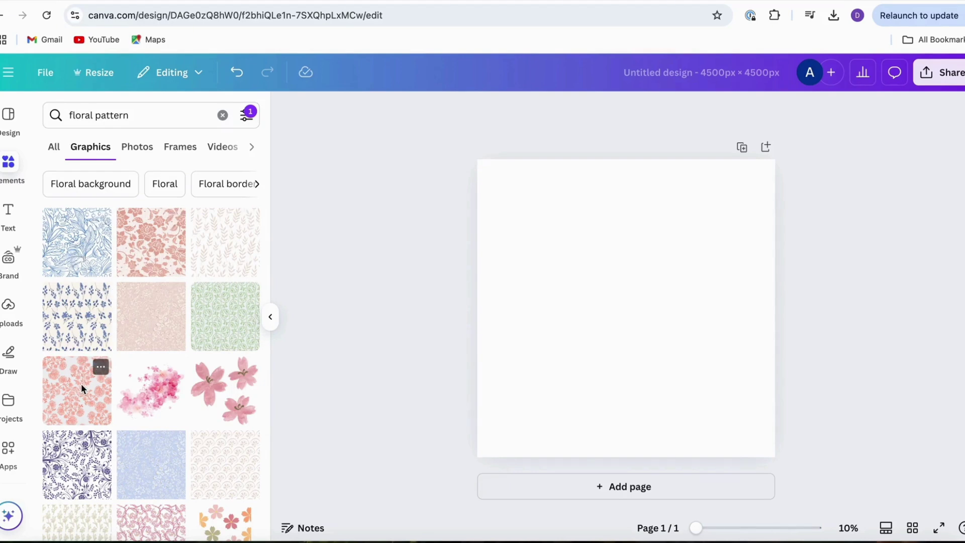
scroll(95, 407, down, 5)
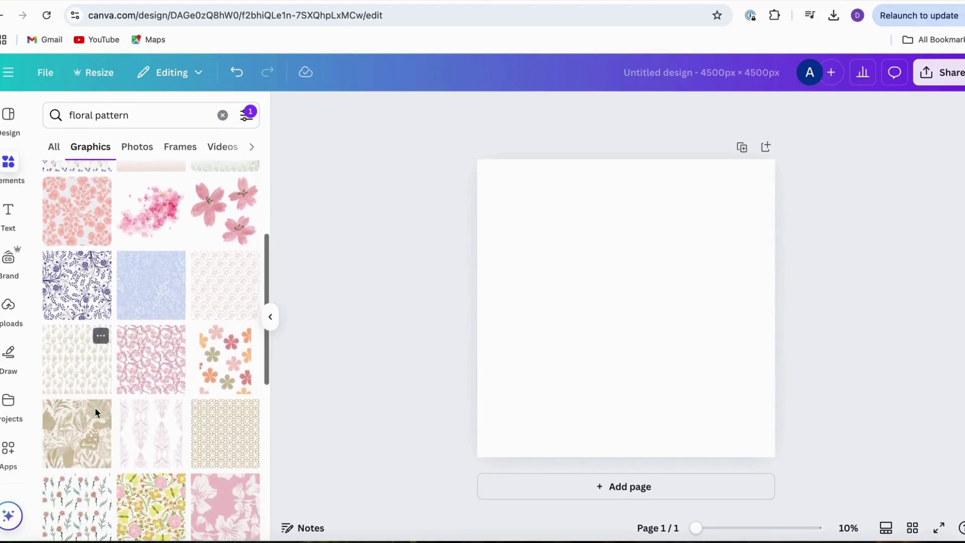
scroll(95, 413, down, 4)
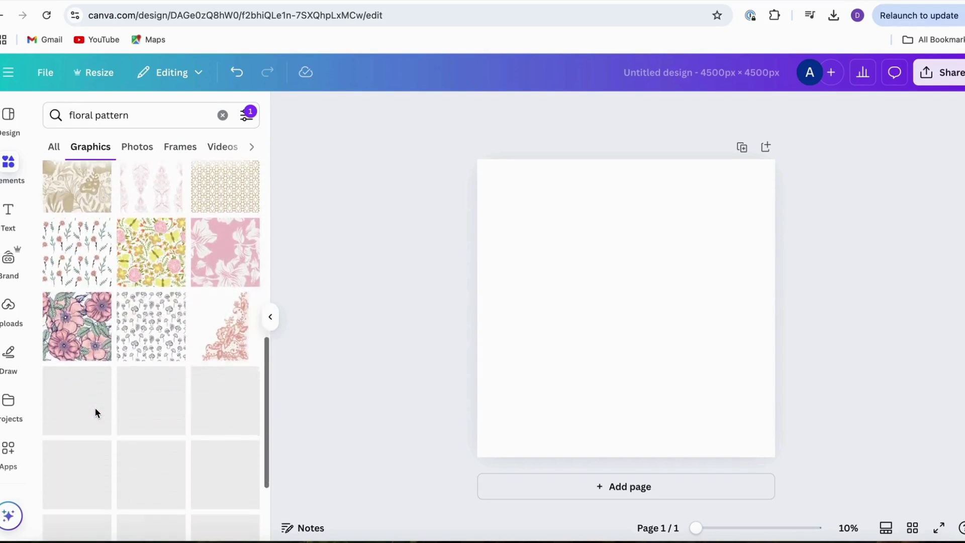
scroll(96, 409, down, 3)
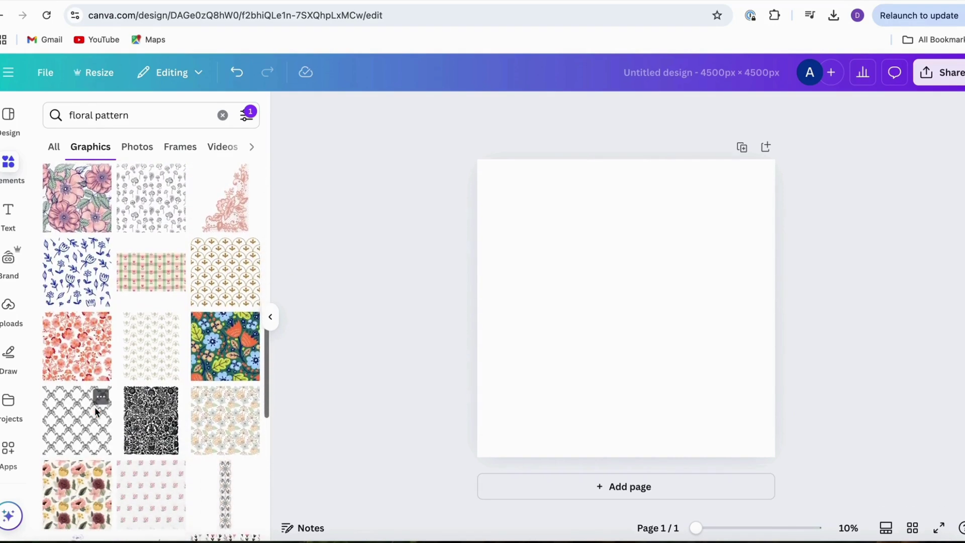
scroll(96, 410, up, 15)
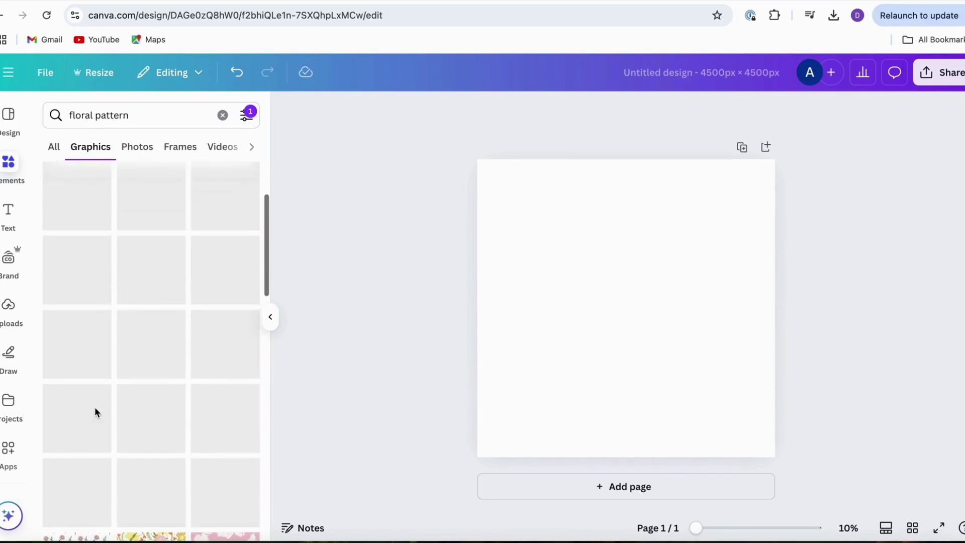
scroll(94, 407, up, 1)
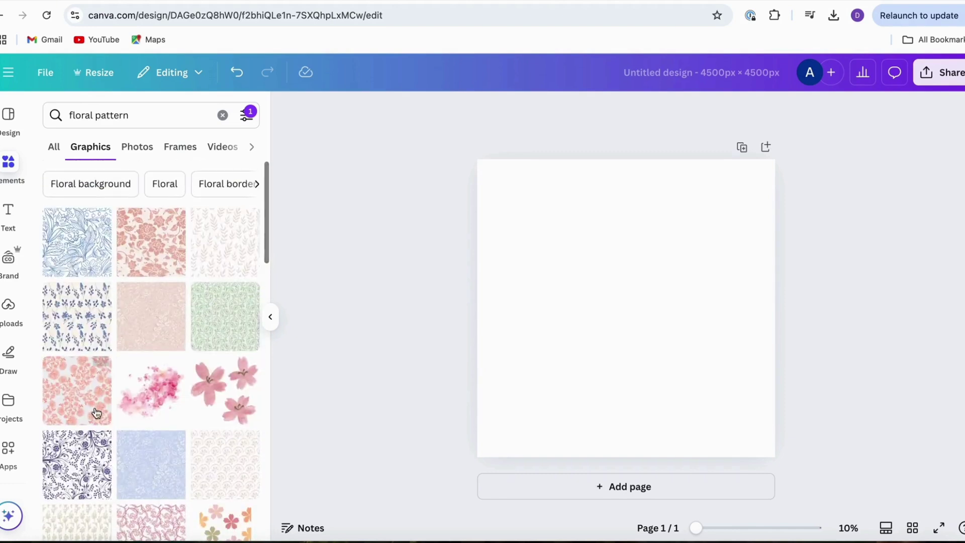
Add the pink lace floral pattern and stretch it from the top-left corner to fill the page.
click(145, 255)
drag(614, 331, 524, 242)
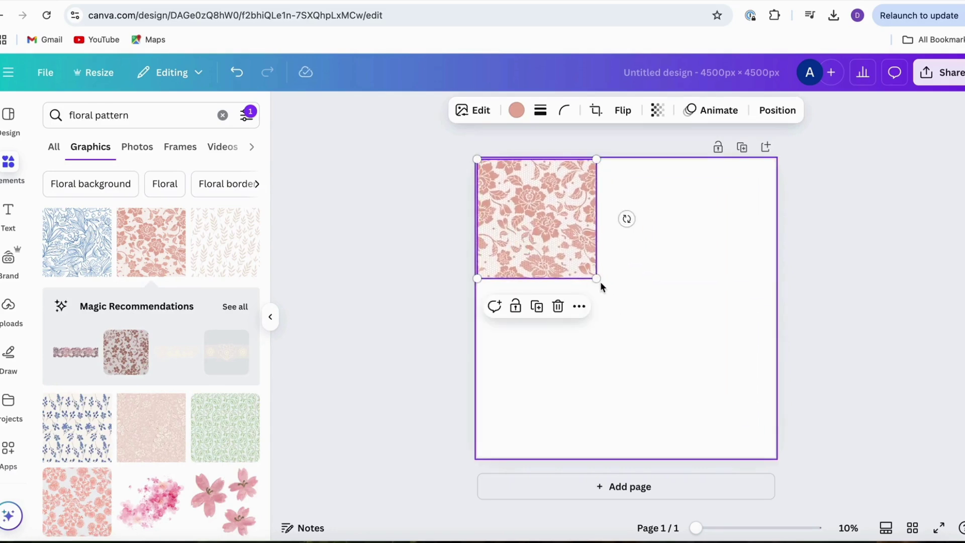
drag(597, 278, 787, 453)
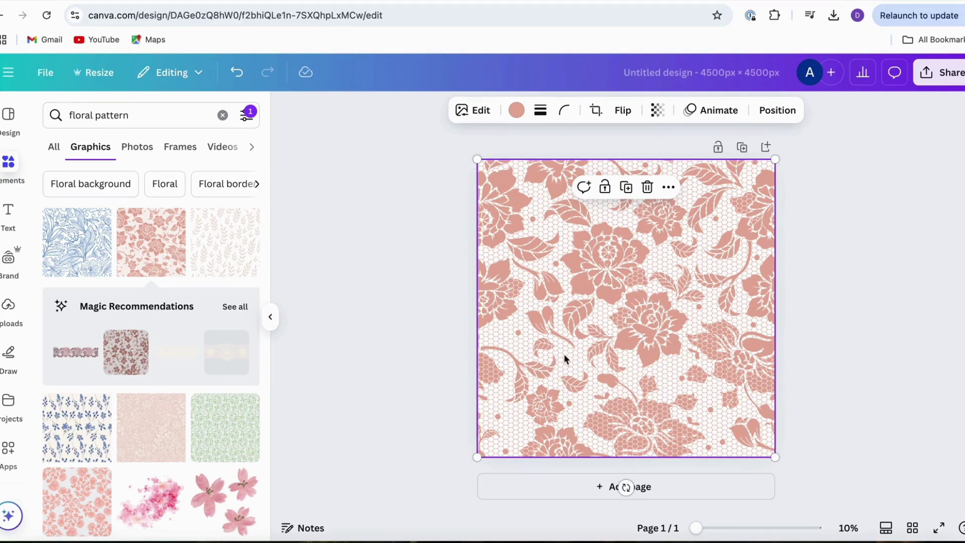
click(804, 345)
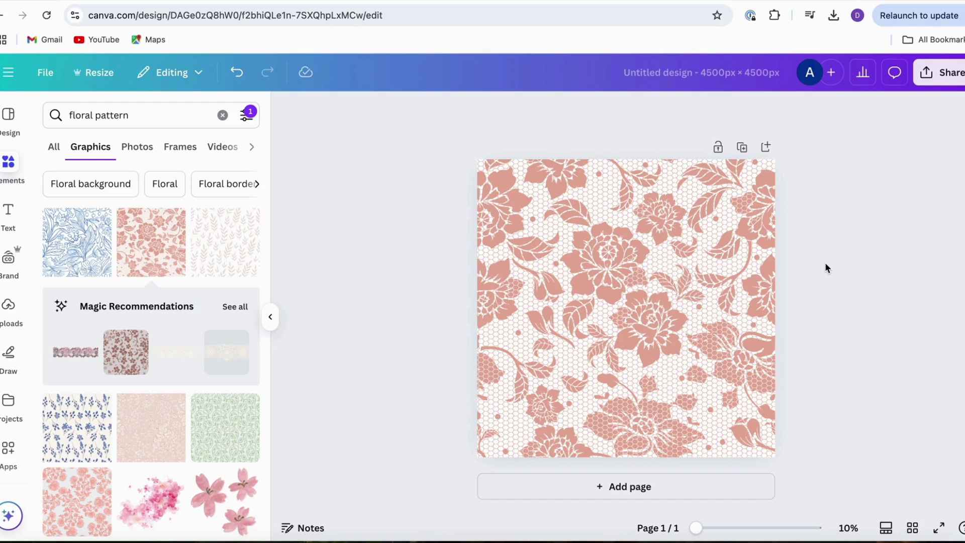
Add page 2 with a lace pattern tile in its top-left corner and a copy beside it.
click(598, 487)
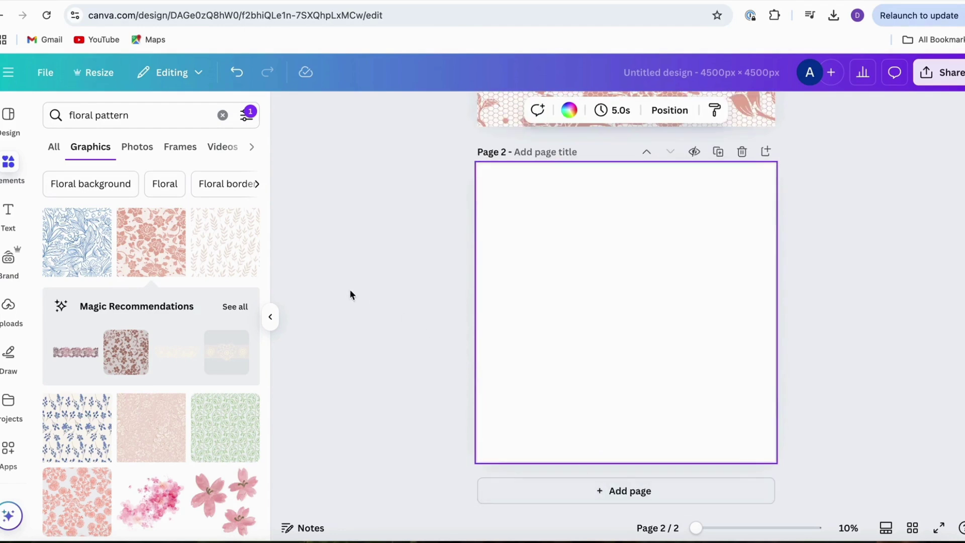
click(146, 245)
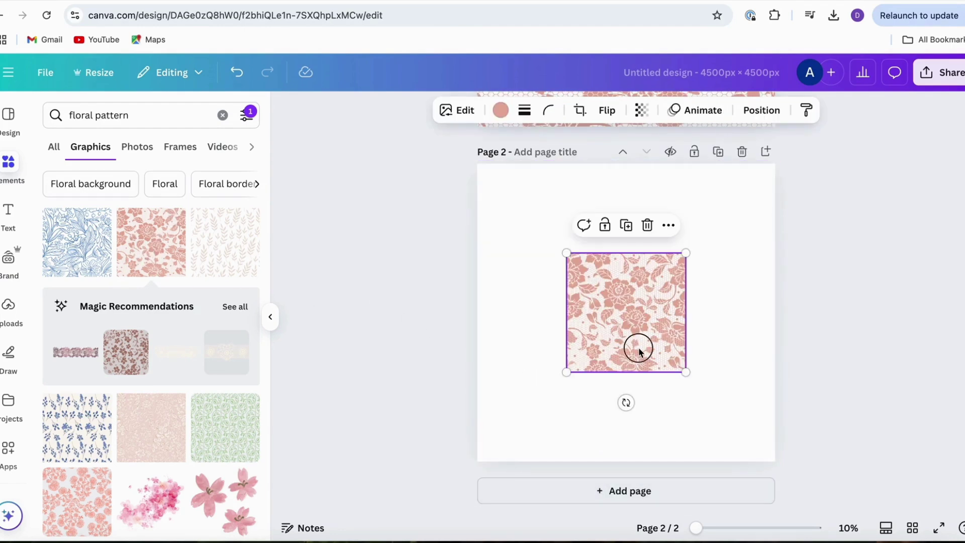
drag(633, 345, 549, 262)
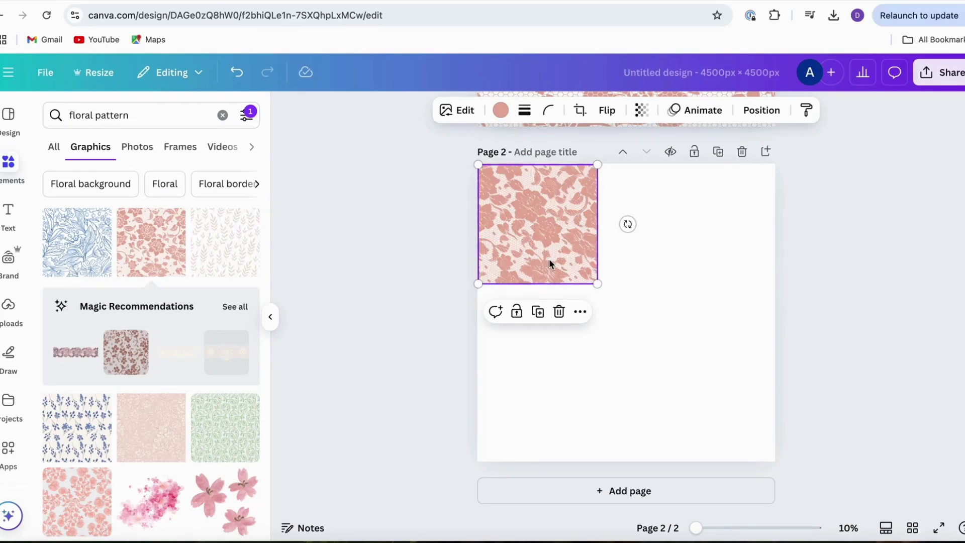
click(549, 258)
drag(549, 258, 669, 259)
click(535, 339)
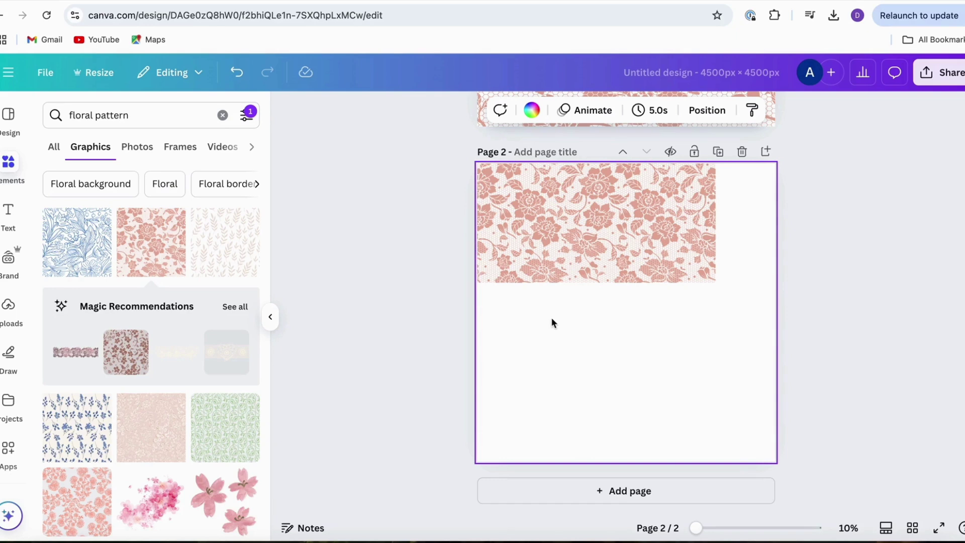
Duplicate the two-tile pair into two more rows down to page 2's bottom edge.
drag(442, 210, 689, 268)
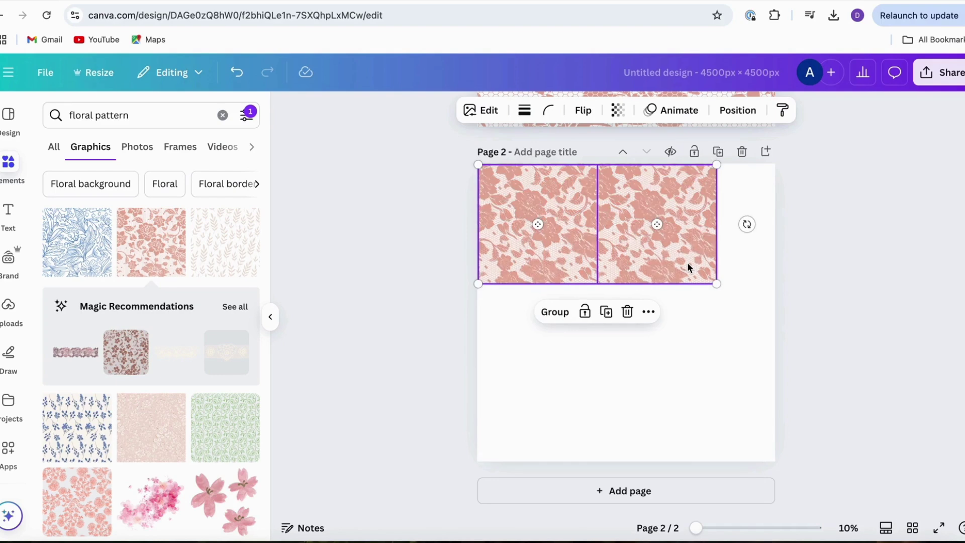
drag(690, 247, 689, 367)
click(741, 347)
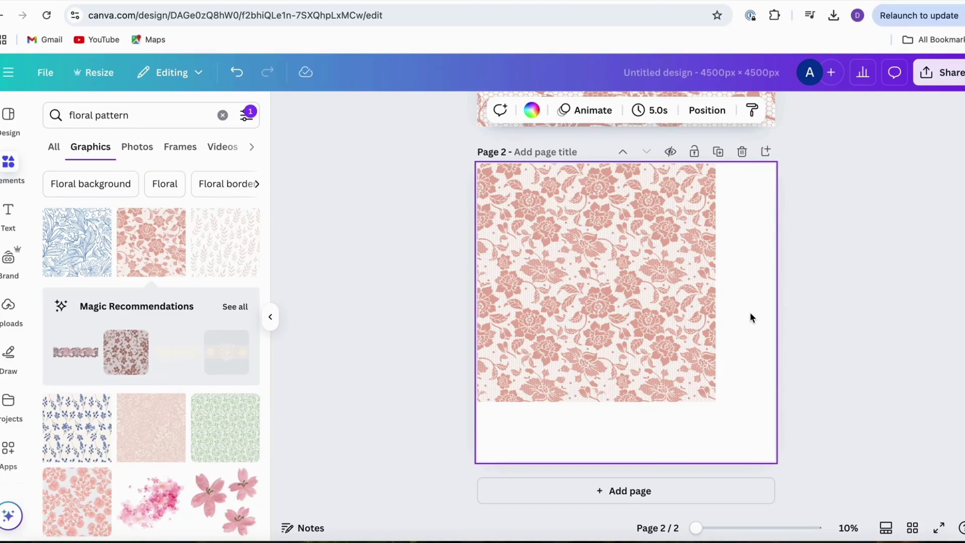
key(ctrl+v)
drag(699, 287, 694, 502)
click(842, 307)
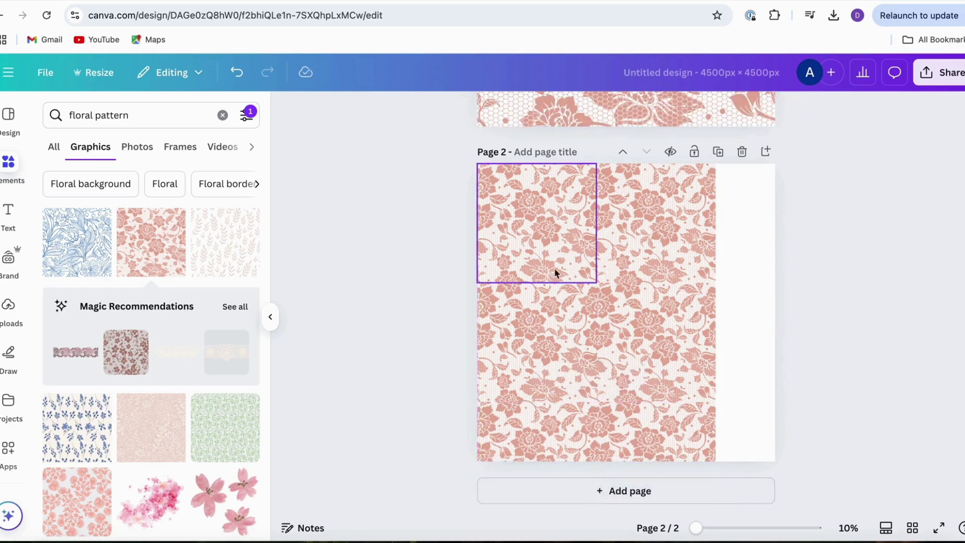
Enlarge all six pattern tiles together until they cover page 2.
drag(430, 189, 695, 460)
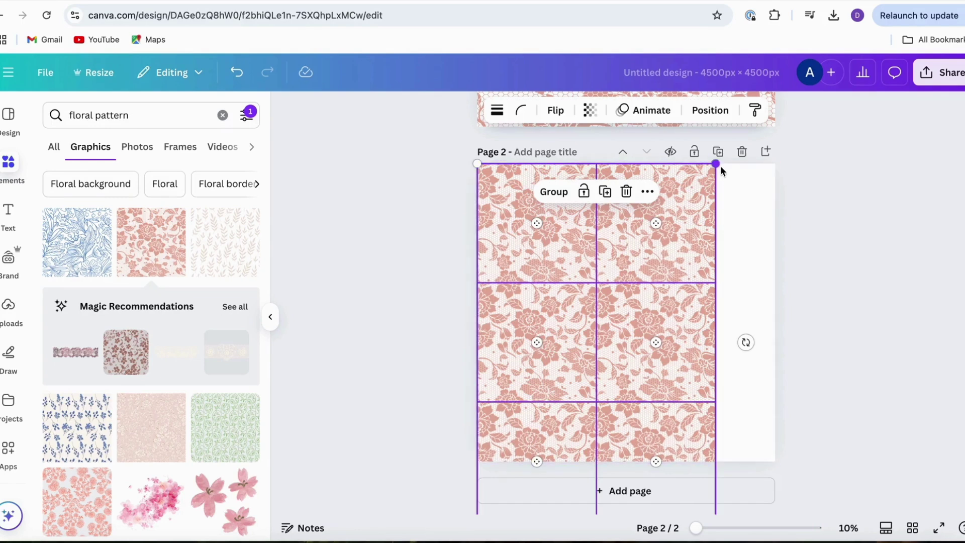
drag(719, 164, 730, 162)
drag(785, 143, 820, 104)
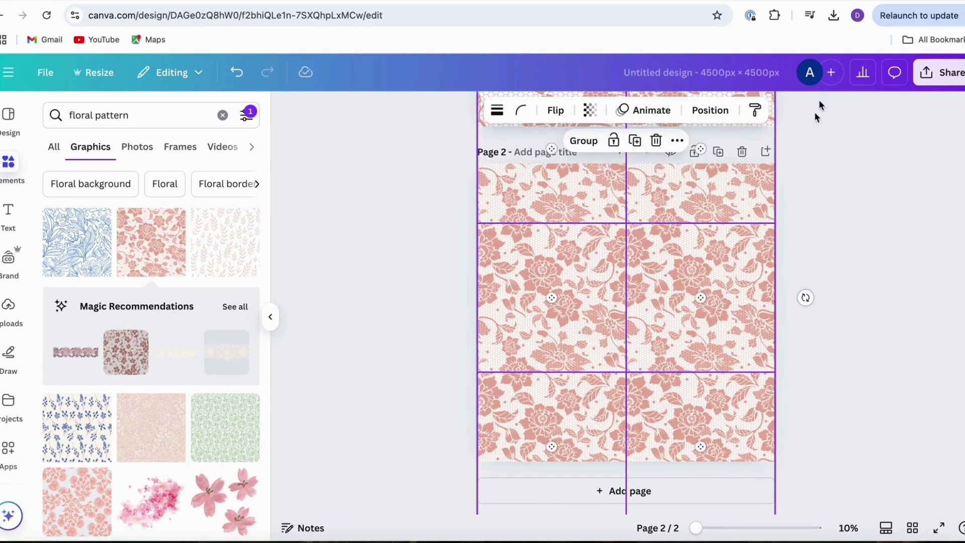
click(857, 273)
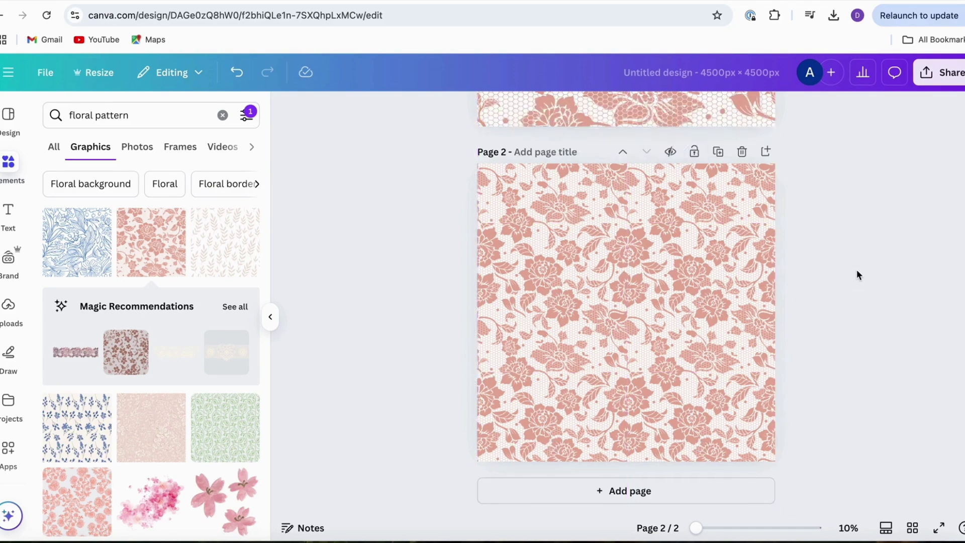
scroll(857, 272, up, 4)
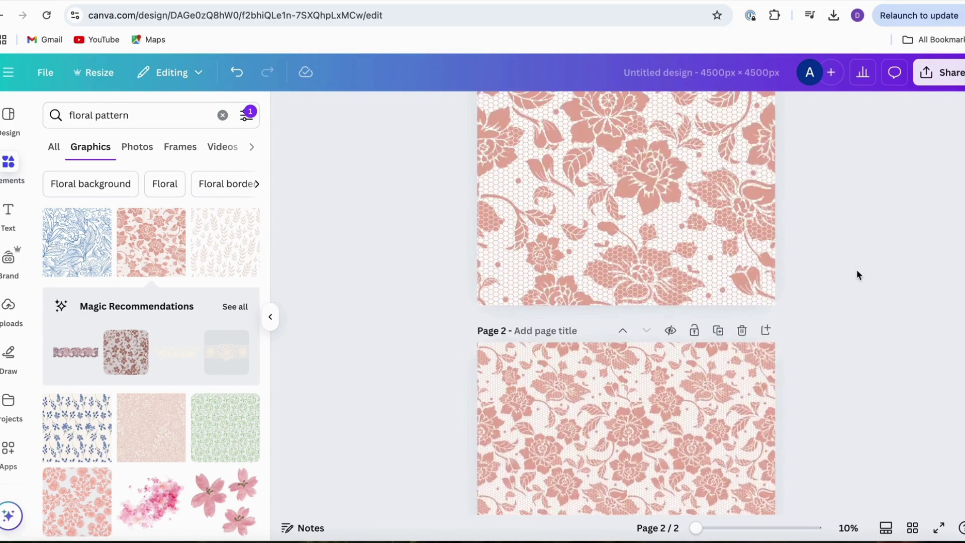
scroll(857, 272, up, 2)
scroll(857, 272, down, 6)
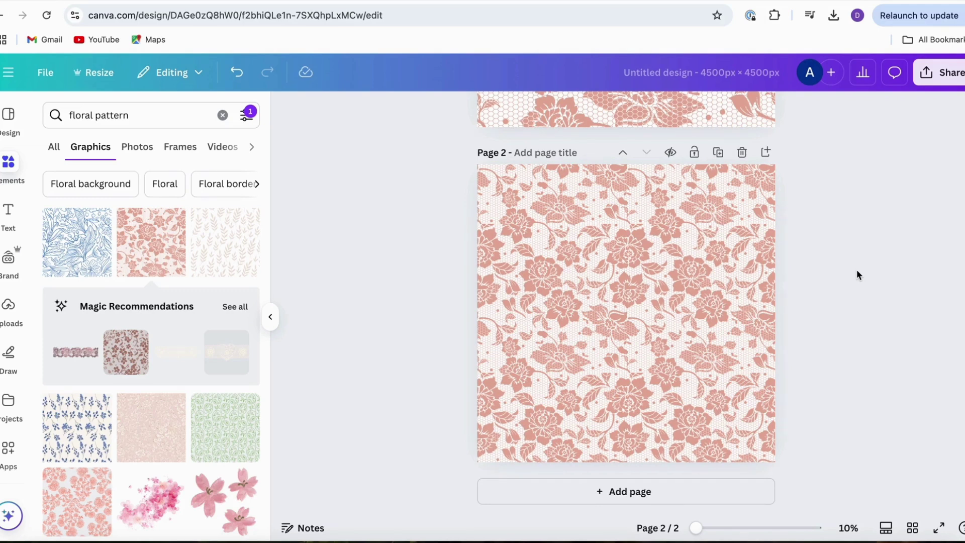
scroll(857, 272, up, 6)
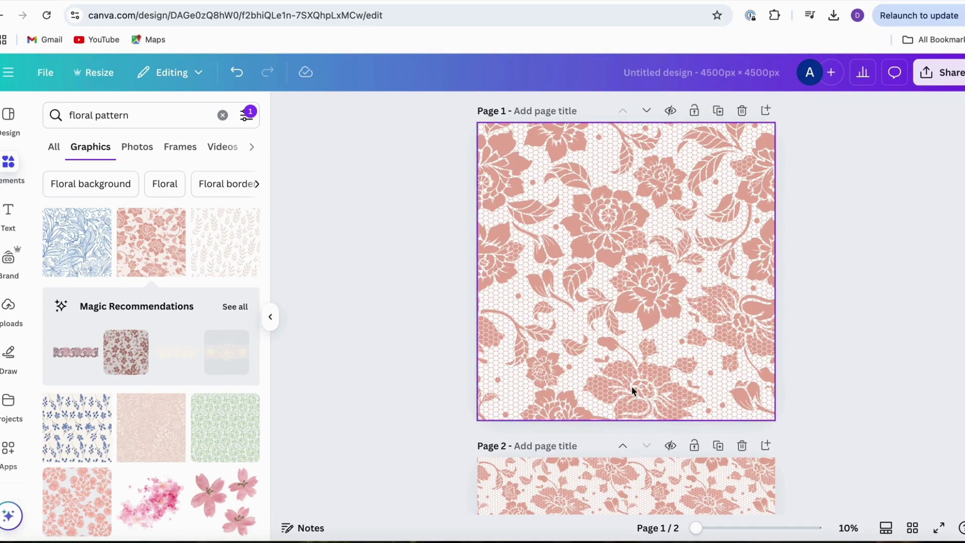
scroll(855, 405, down, 6)
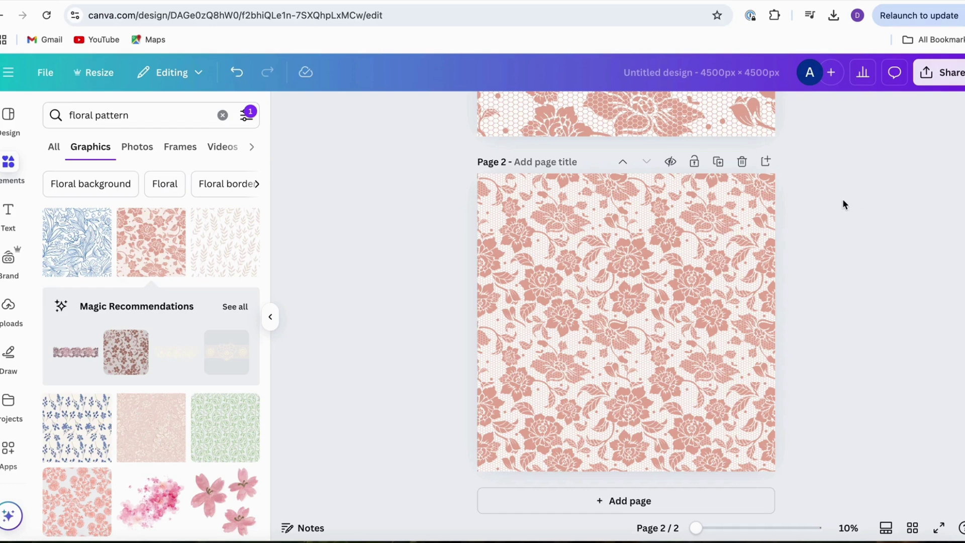
Rename the design 'Floral Pattern'.
click(675, 83)
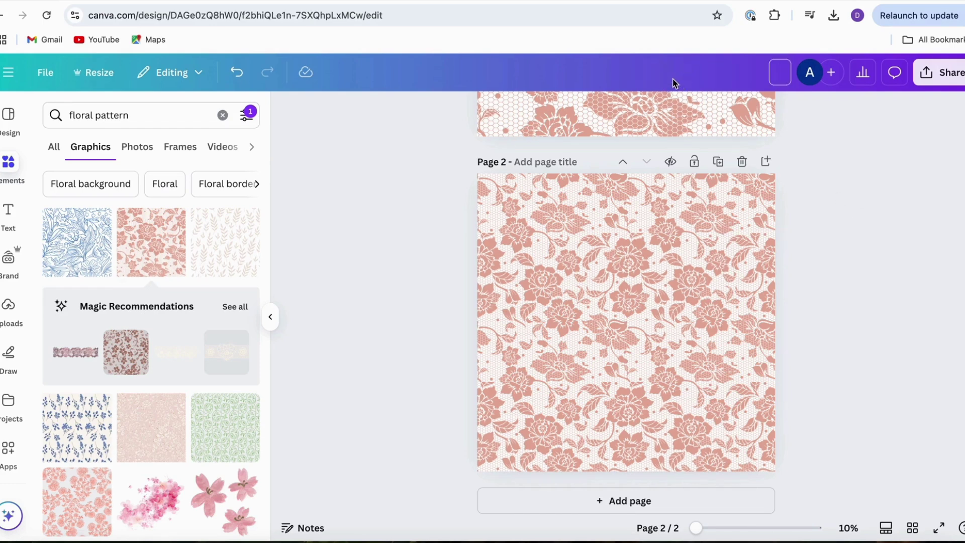
text(Floral Pe)
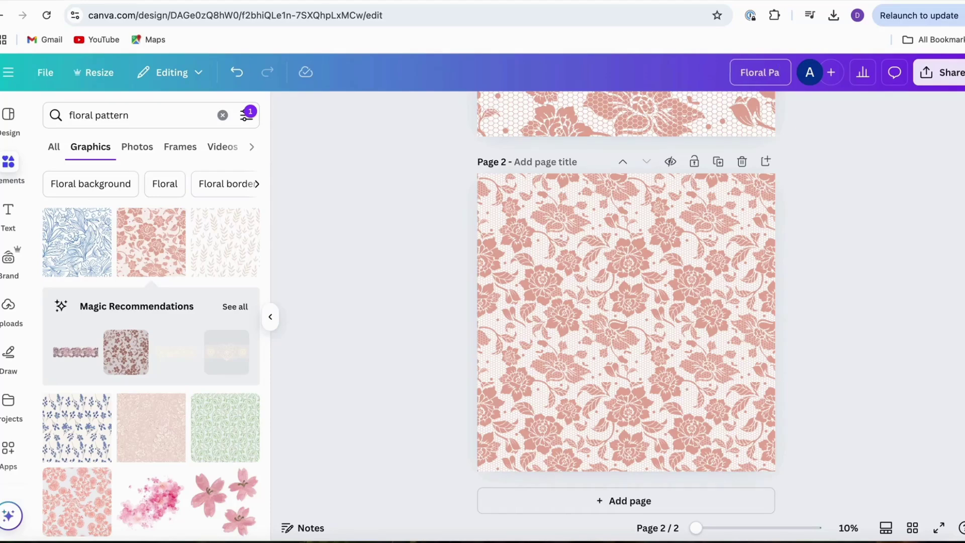
text(ttern)
click(861, 200)
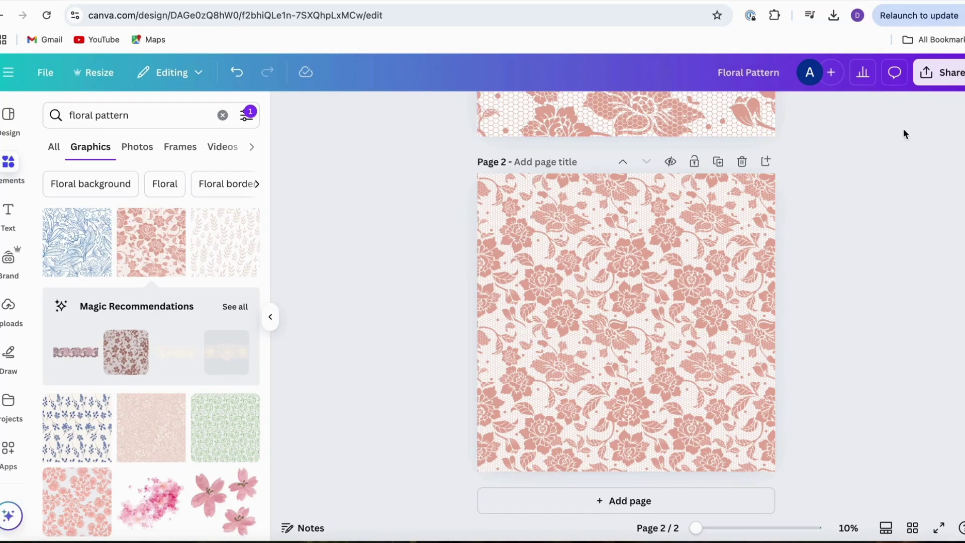
Download only page 2 as a PNG, then add a blank third page.
click(951, 77)
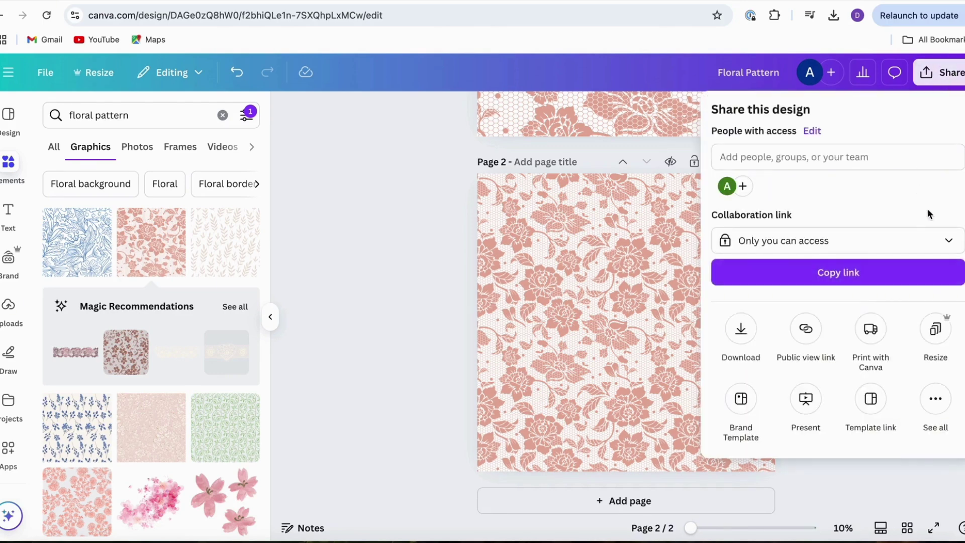
click(741, 329)
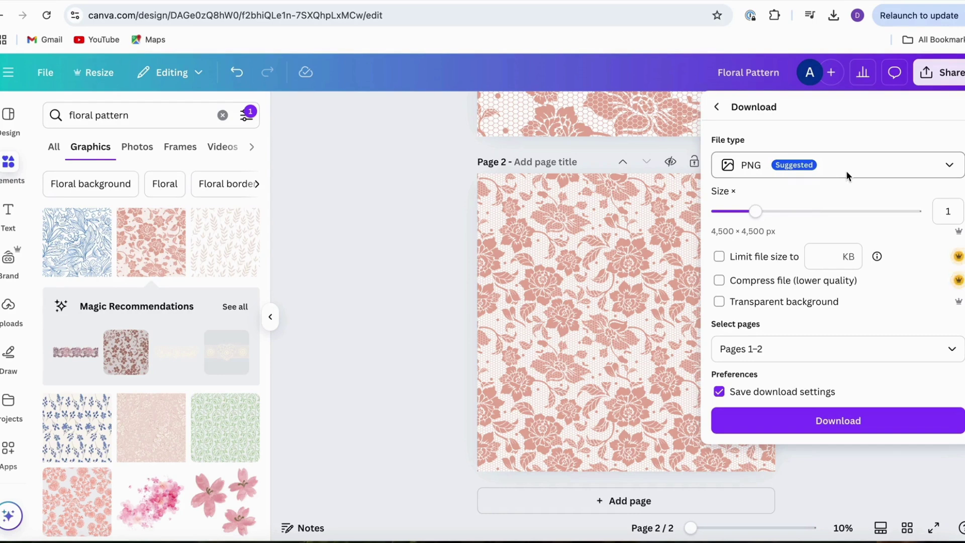
click(778, 348)
scroll(760, 302, down, 1)
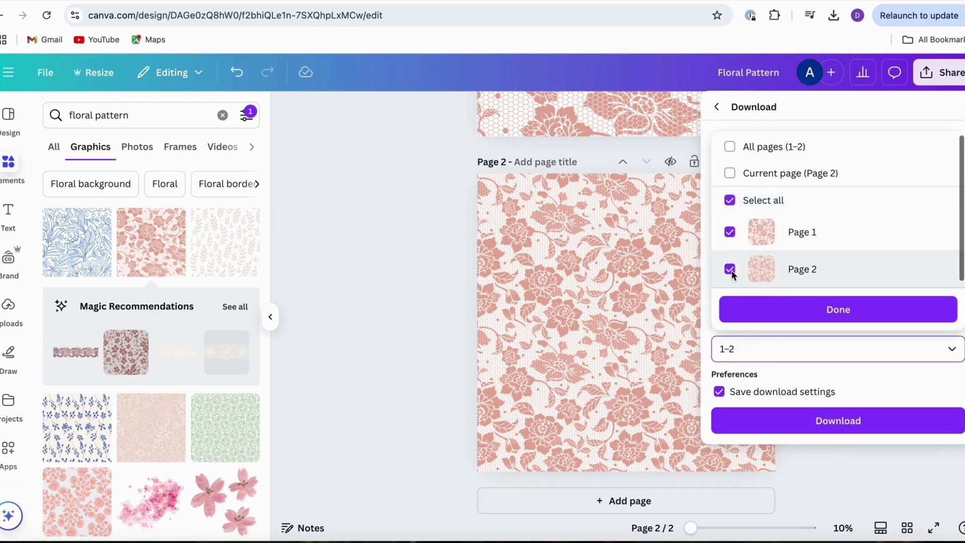
click(731, 269)
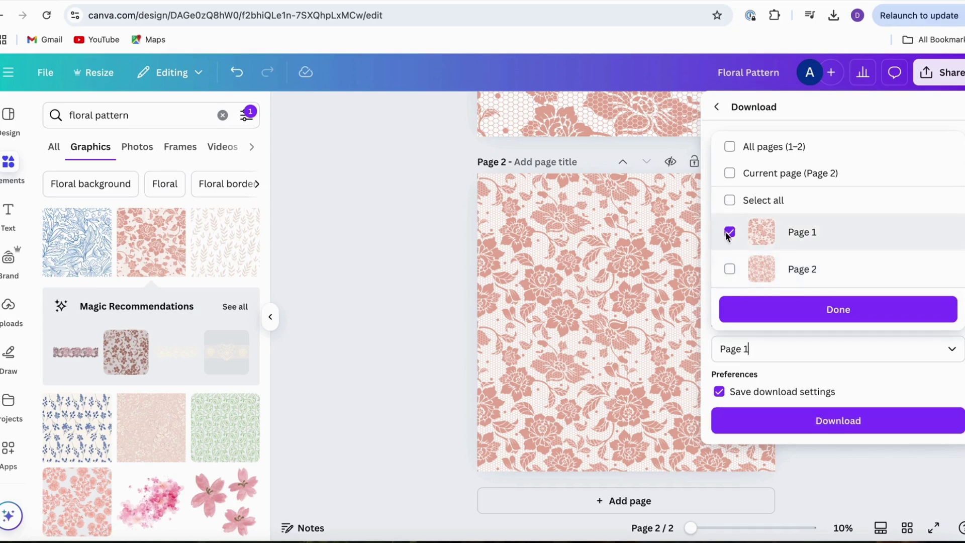
click(729, 232)
click(729, 268)
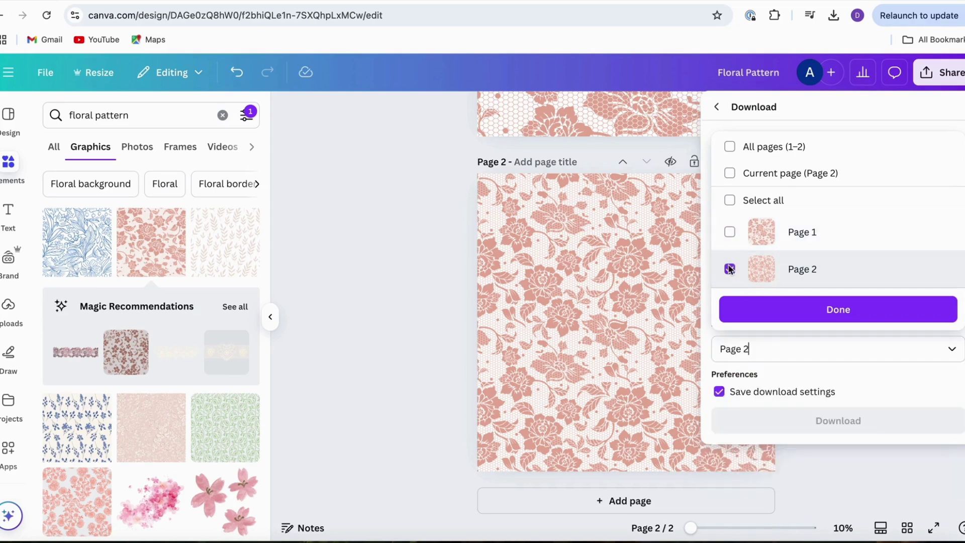
click(746, 309)
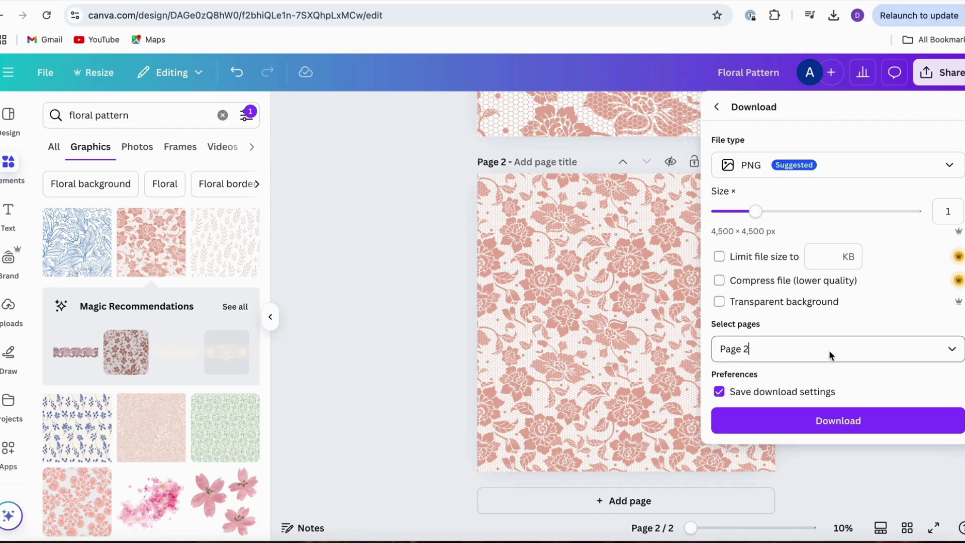
click(827, 424)
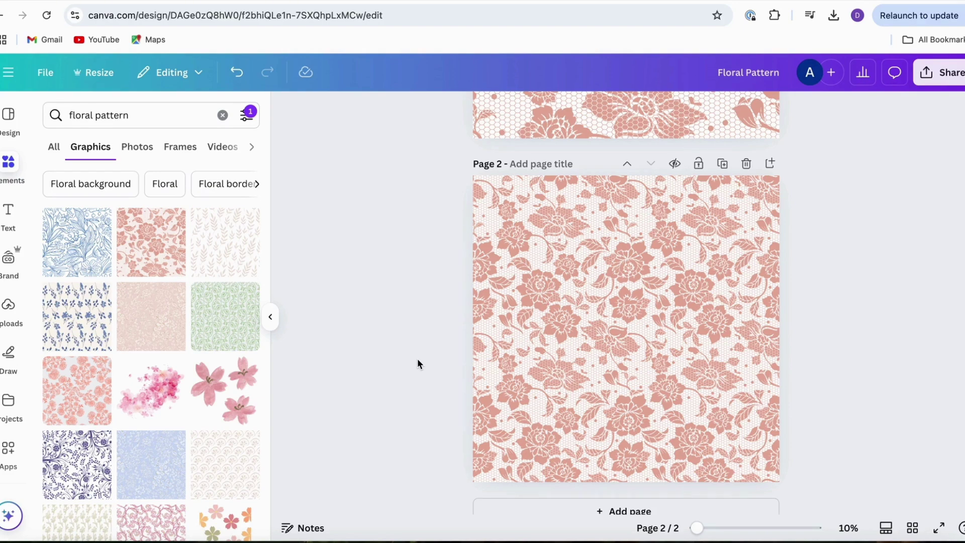
scroll(418, 361, down, 1)
click(517, 488)
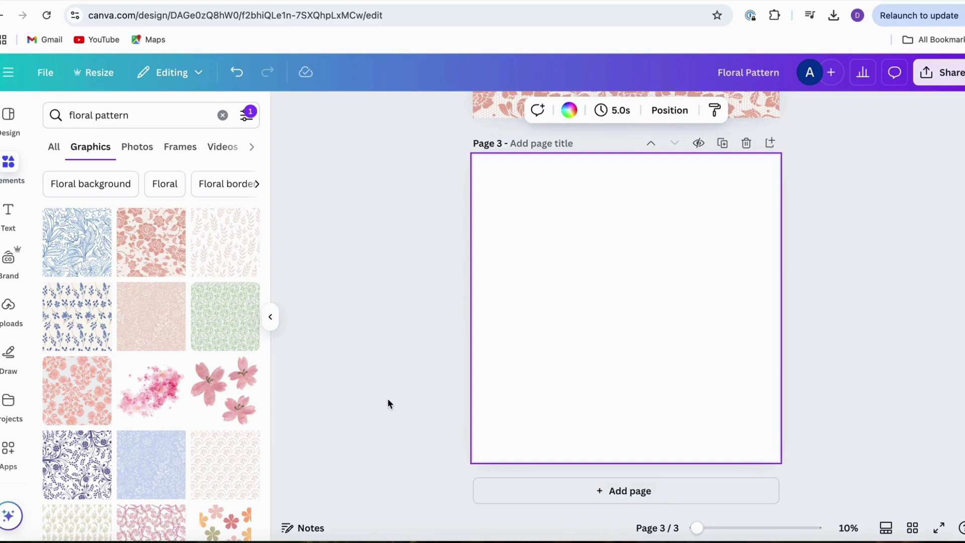
Search Apps for 'type cutout' and open the TypeCutOut app.
click(10, 449)
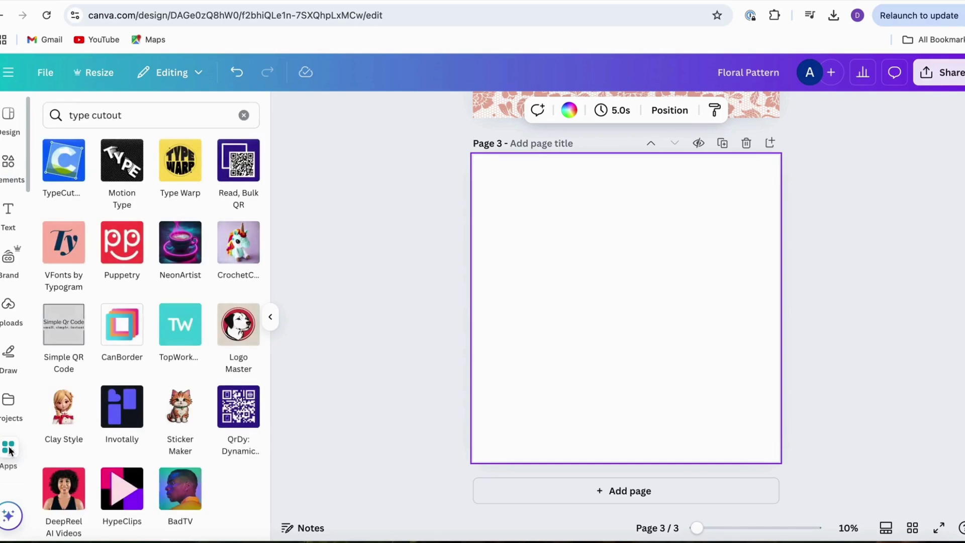
drag(126, 115, 60, 115)
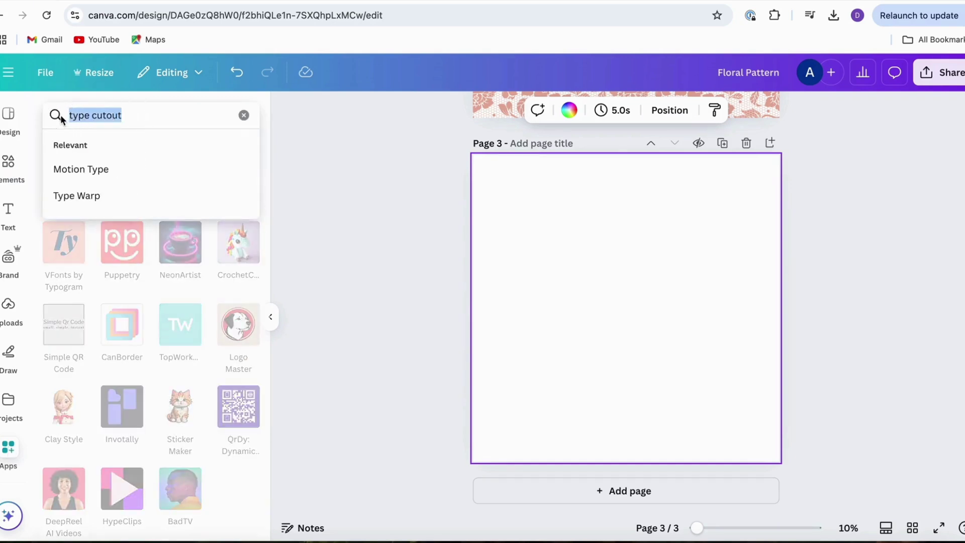
text(type)
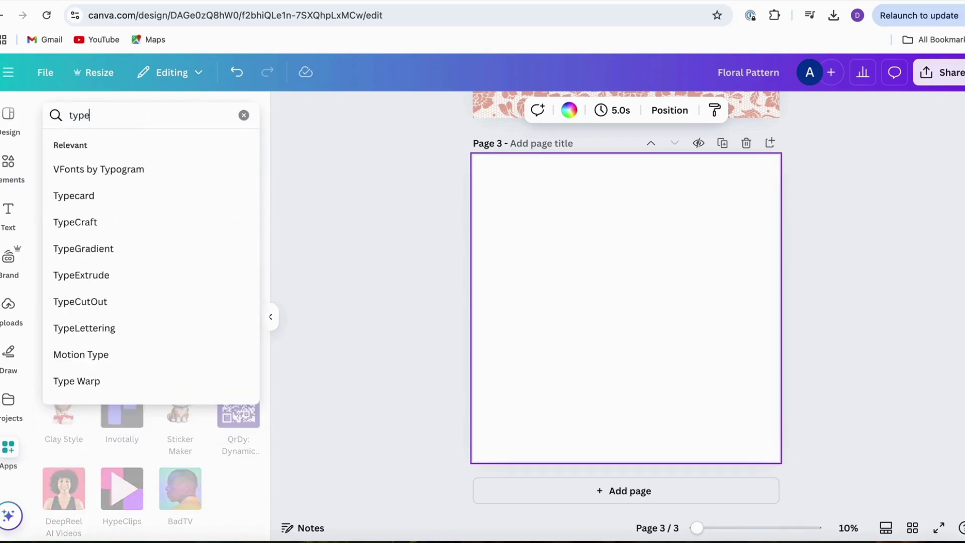
text( cutout)
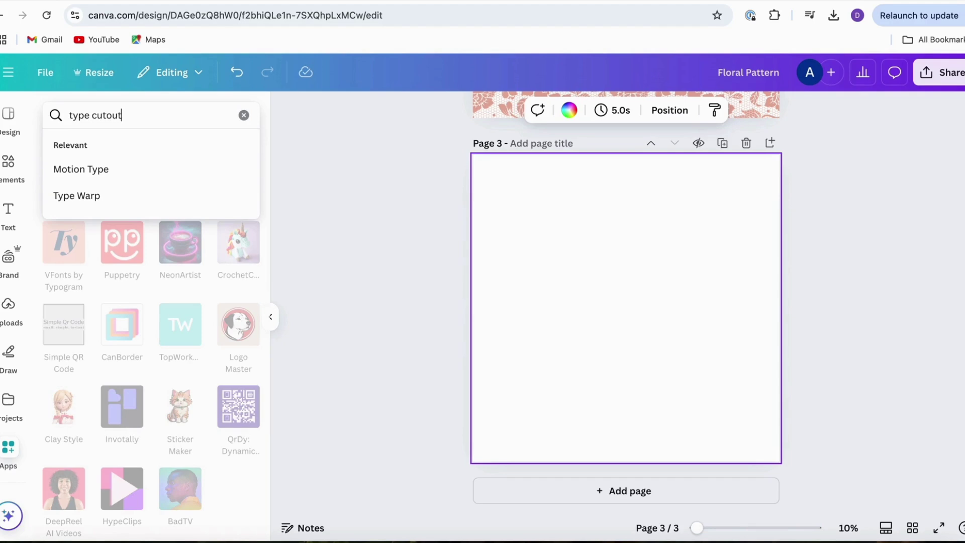
key(Return)
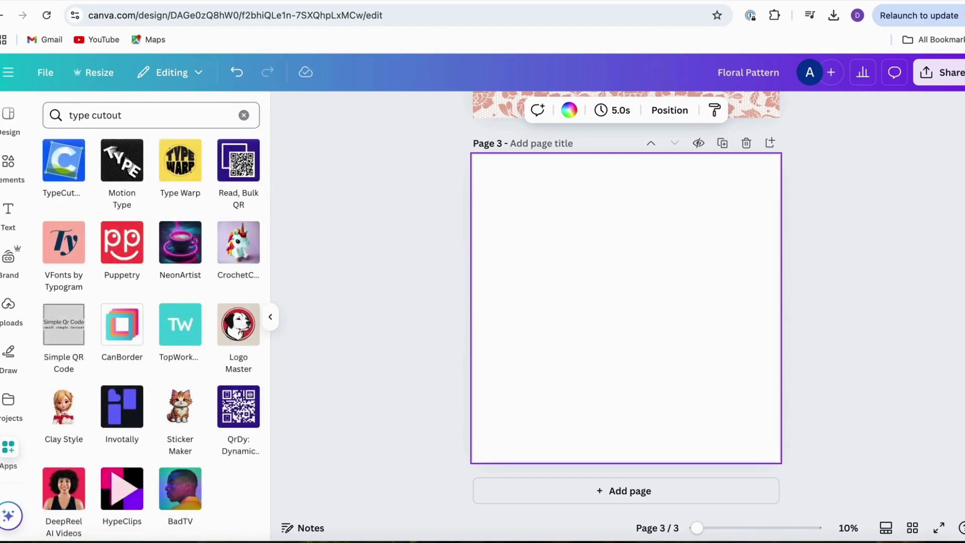
click(56, 180)
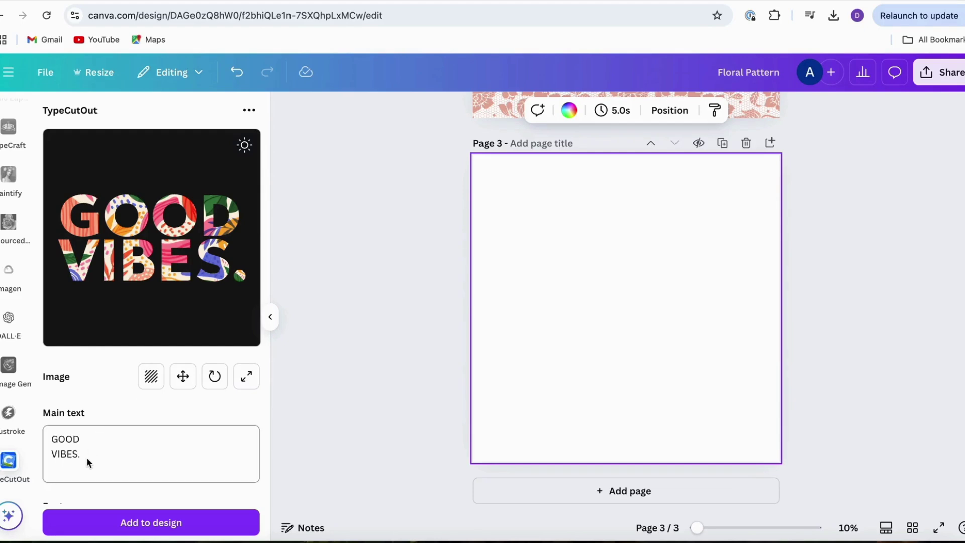
Replace the 'GOOD VIBES.' sample text with MAMA and open its Geologica Bold font list.
drag(89, 455, 52, 443)
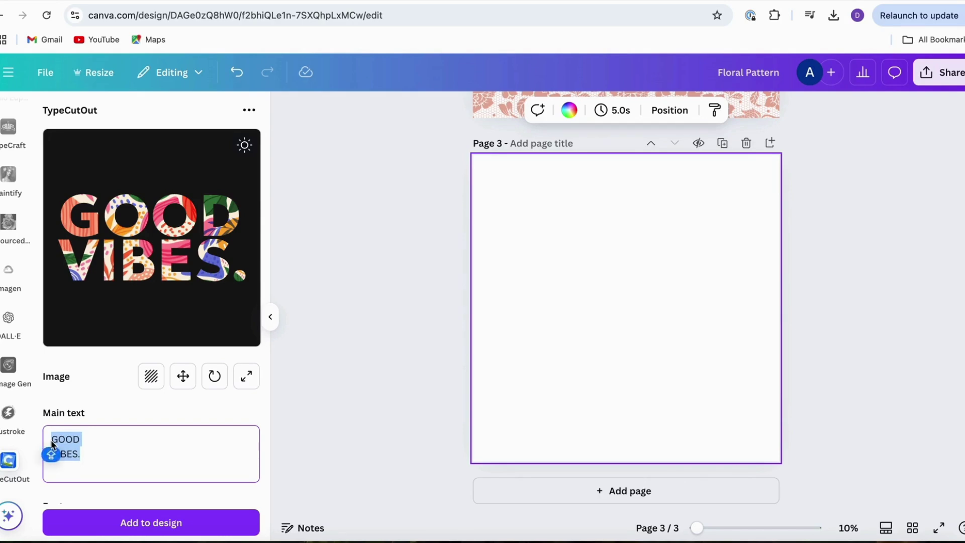
text(MAMA)
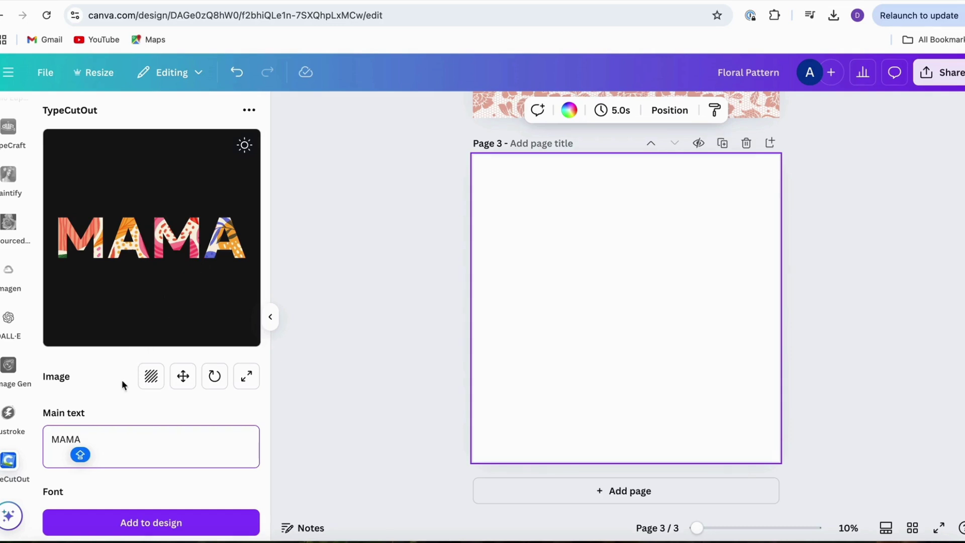
click(122, 397)
scroll(122, 397, down, 2)
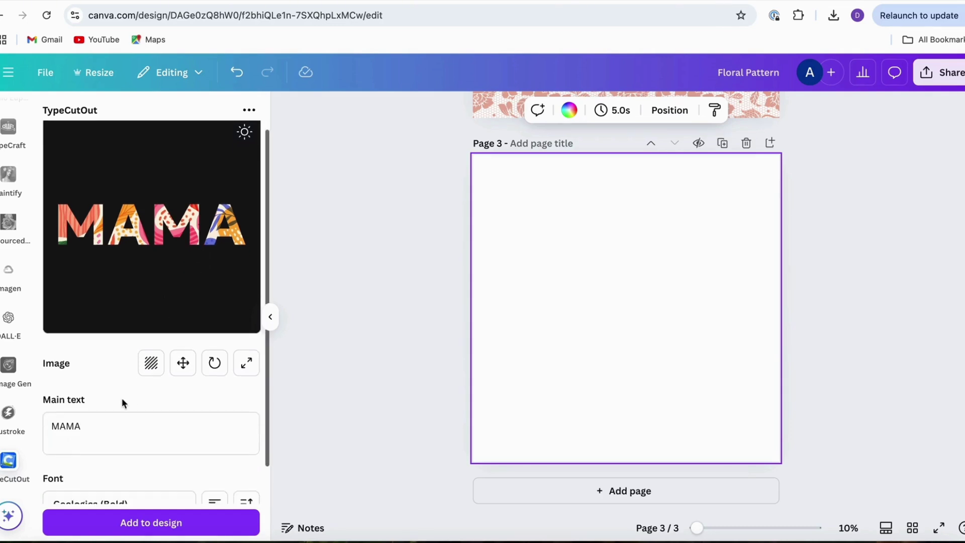
scroll(122, 403, down, 3)
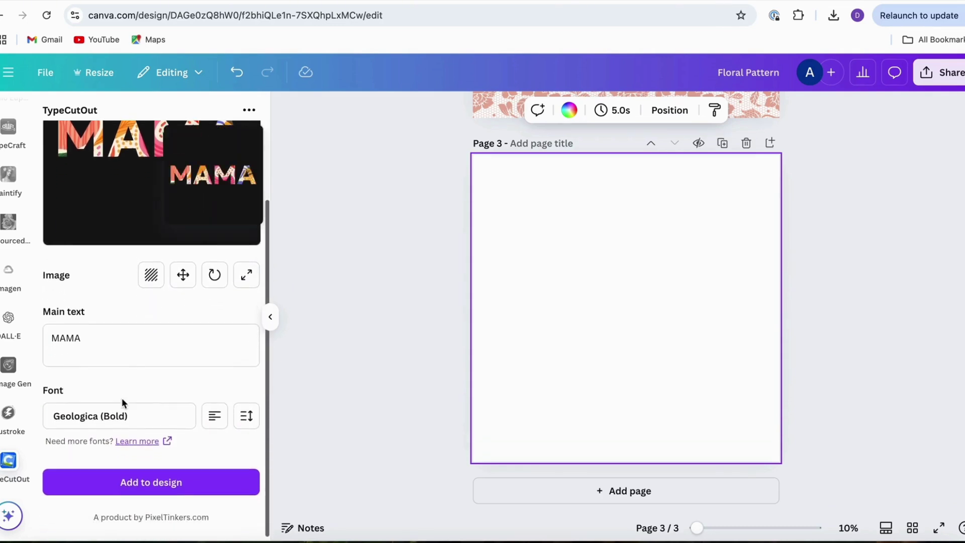
click(128, 416)
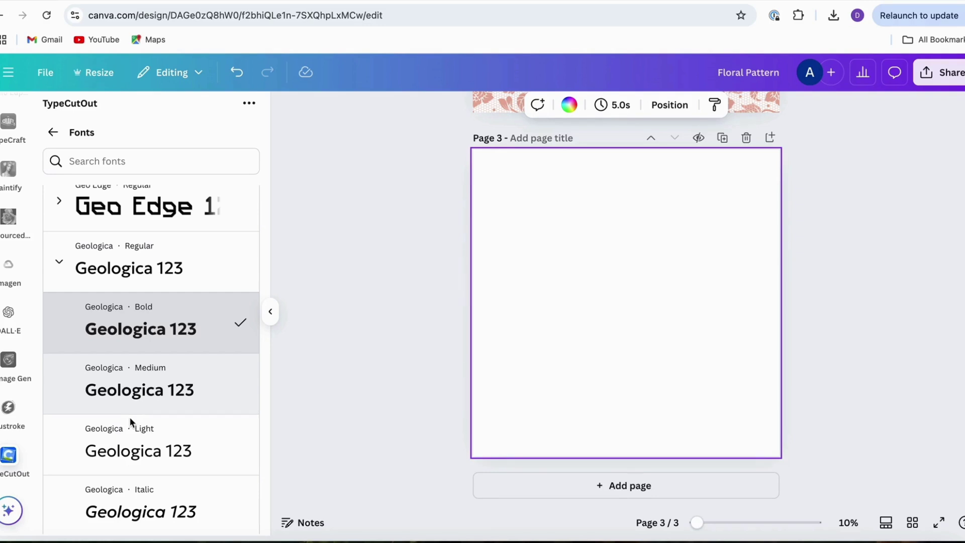
Search fonts for 'FRE', apply Freshman to the MAMA text, and return to the main settings.
scroll(129, 418, down, 3)
scroll(131, 421, down, 5)
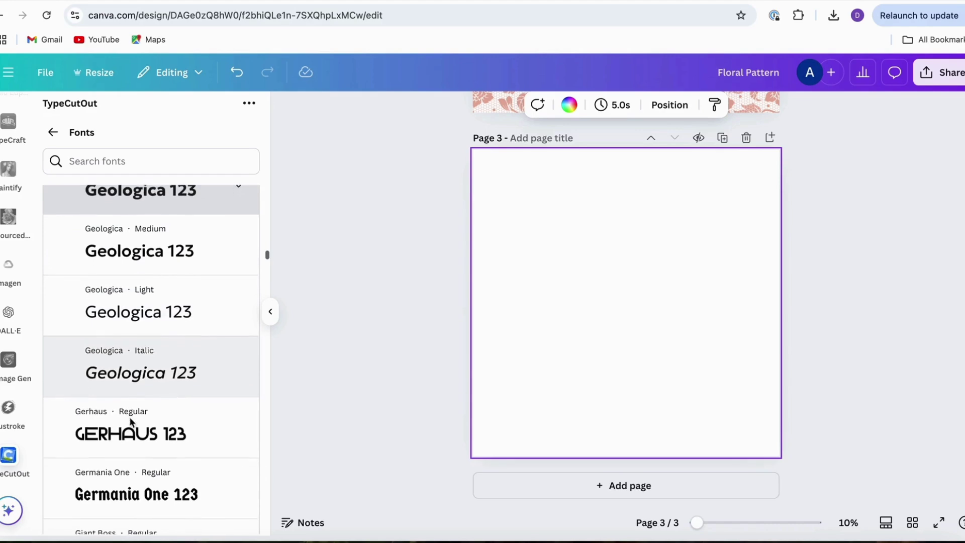
scroll(130, 422, down, 12)
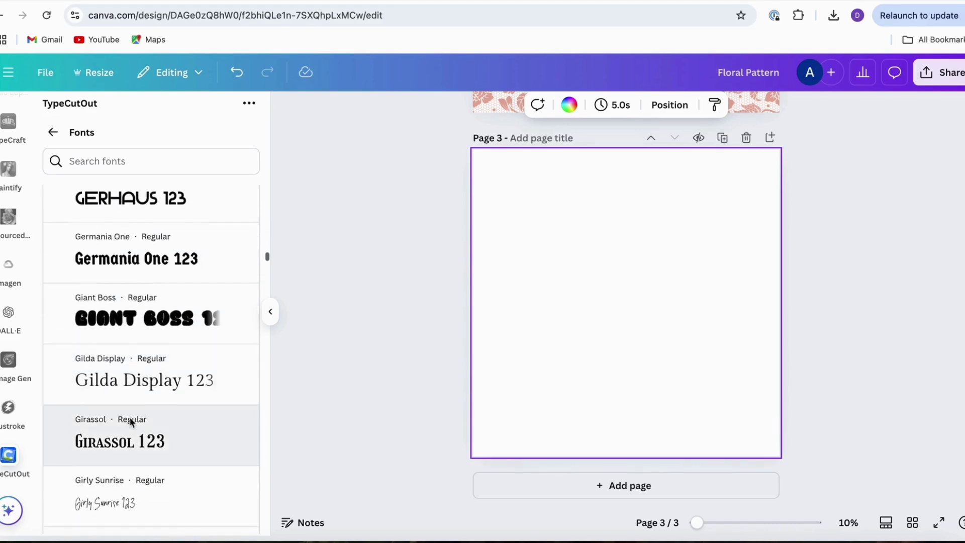
scroll(130, 417, down, 2)
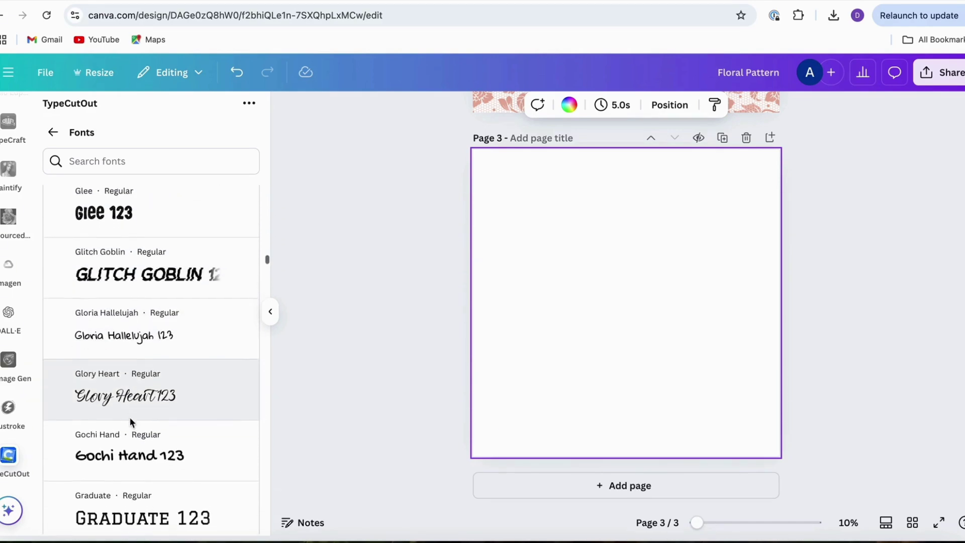
scroll(130, 417, up, 9)
scroll(130, 418, down, 13)
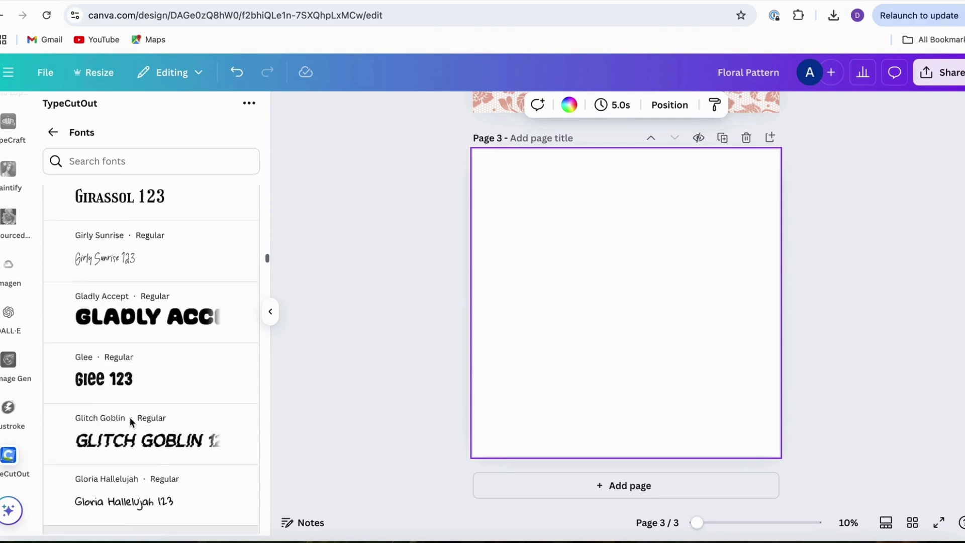
scroll(129, 417, up, 5)
scroll(129, 417, up, 3)
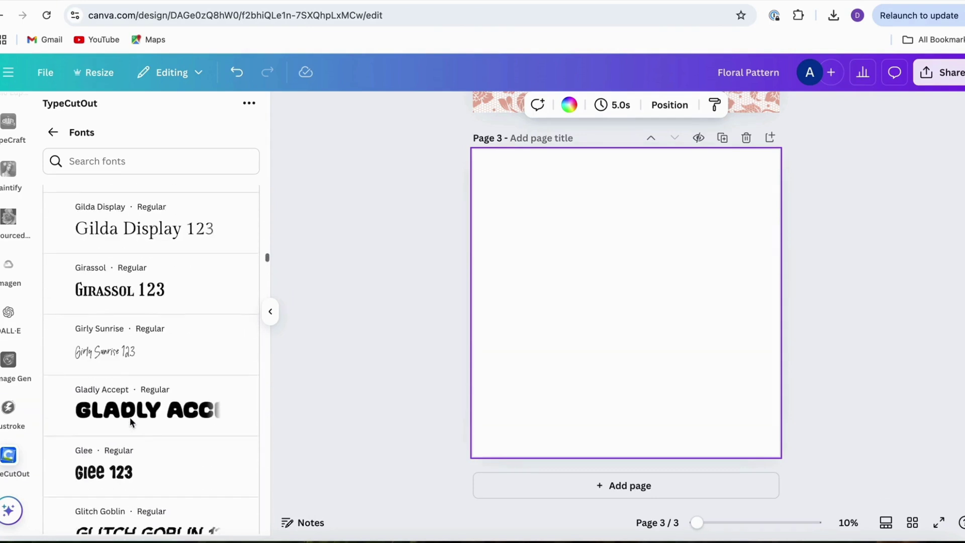
click(104, 168)
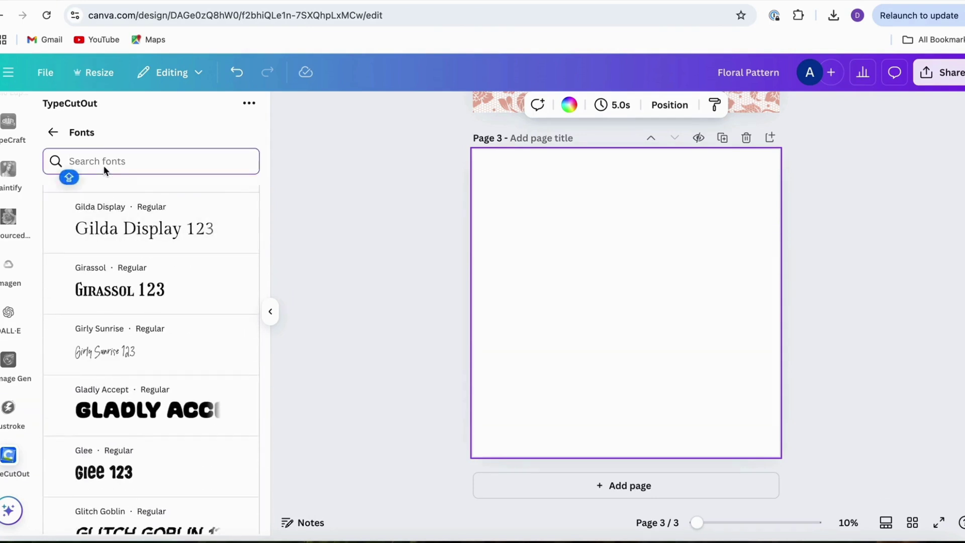
text(FRE)
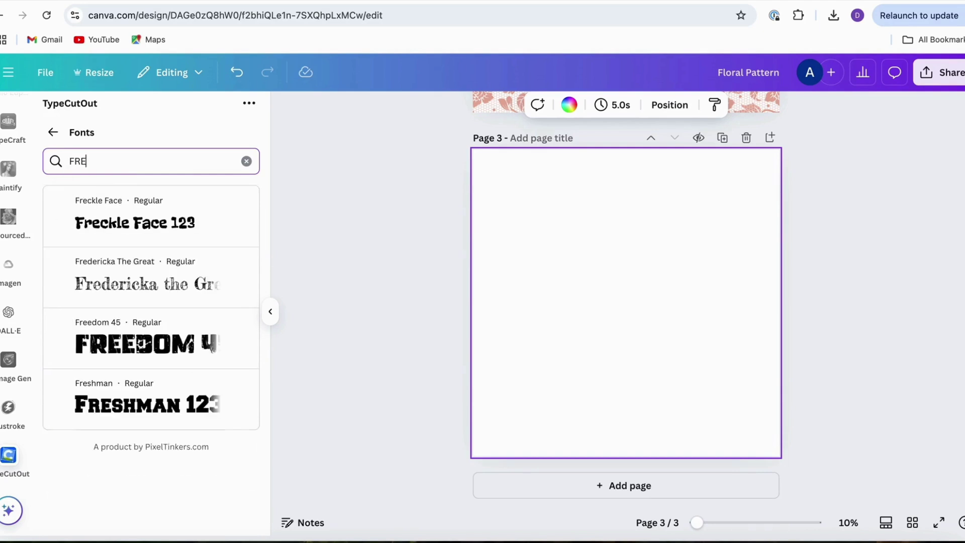
click(140, 406)
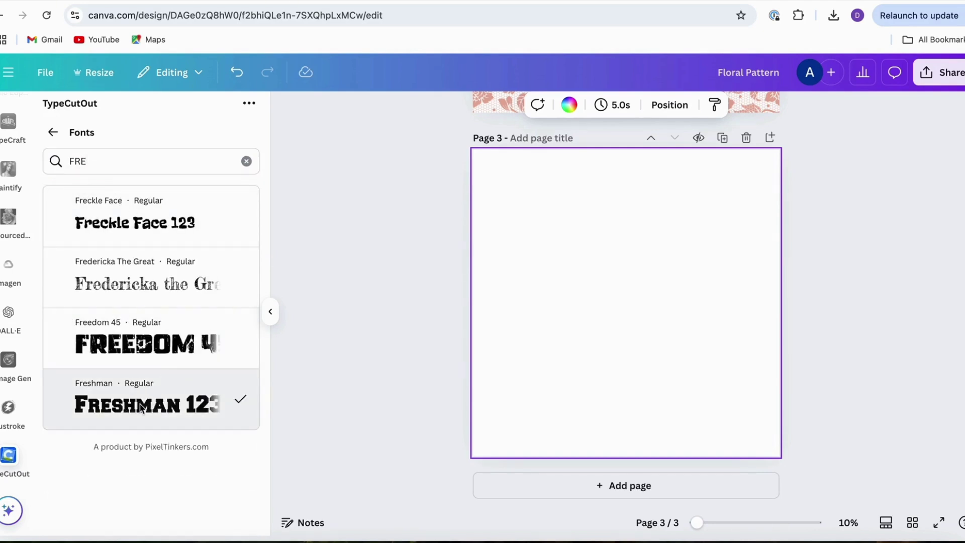
click(53, 134)
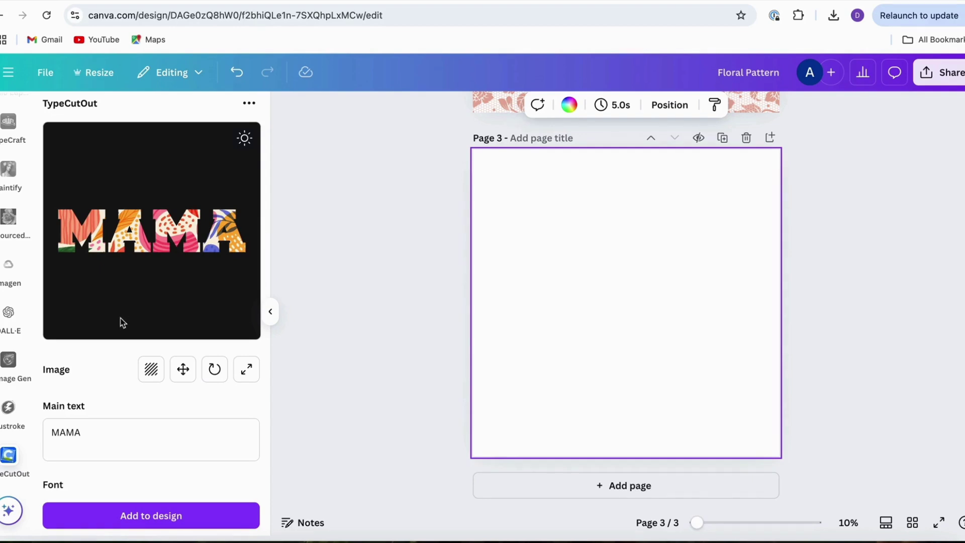
Swap the cutout's fill image for Floral Pattern.png from the Downloads folder.
scroll(123, 382, down, 3)
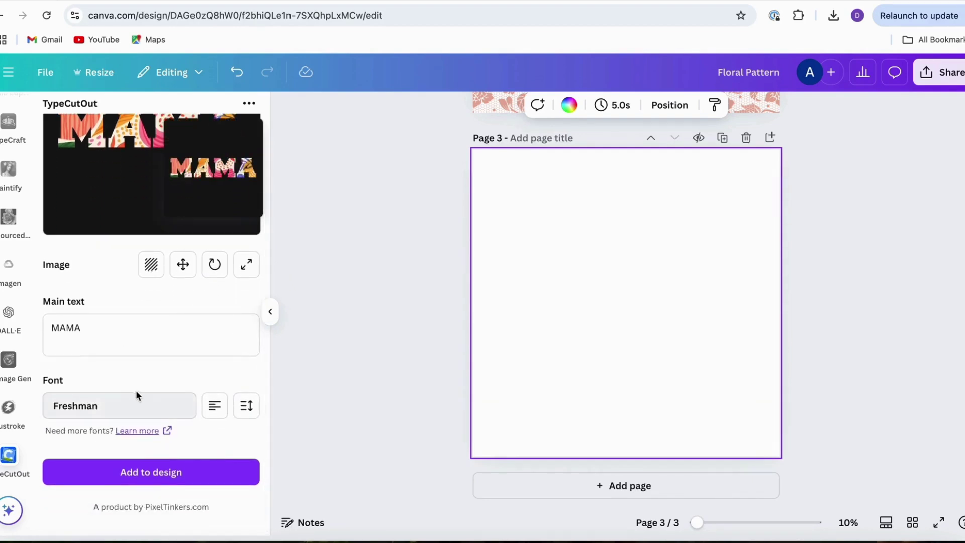
scroll(136, 377, up, 3)
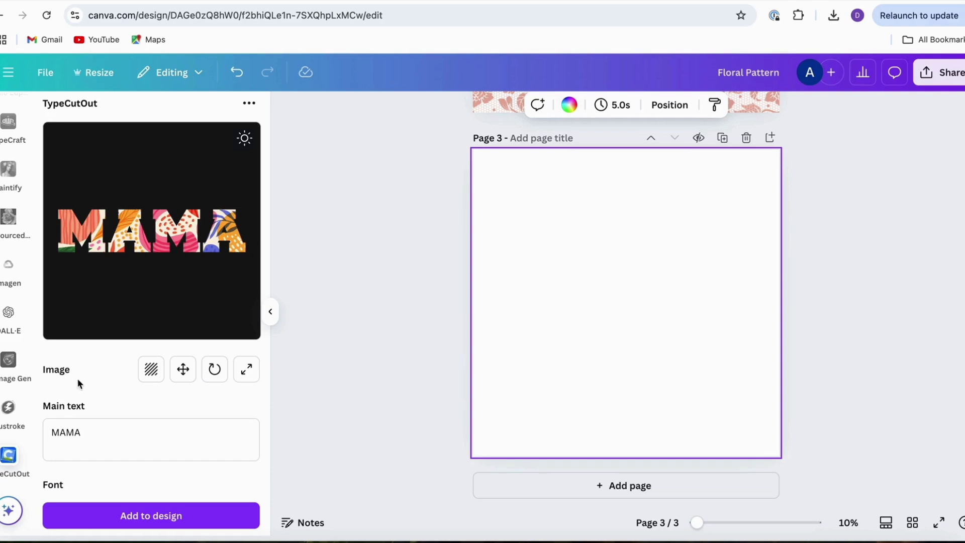
click(151, 371)
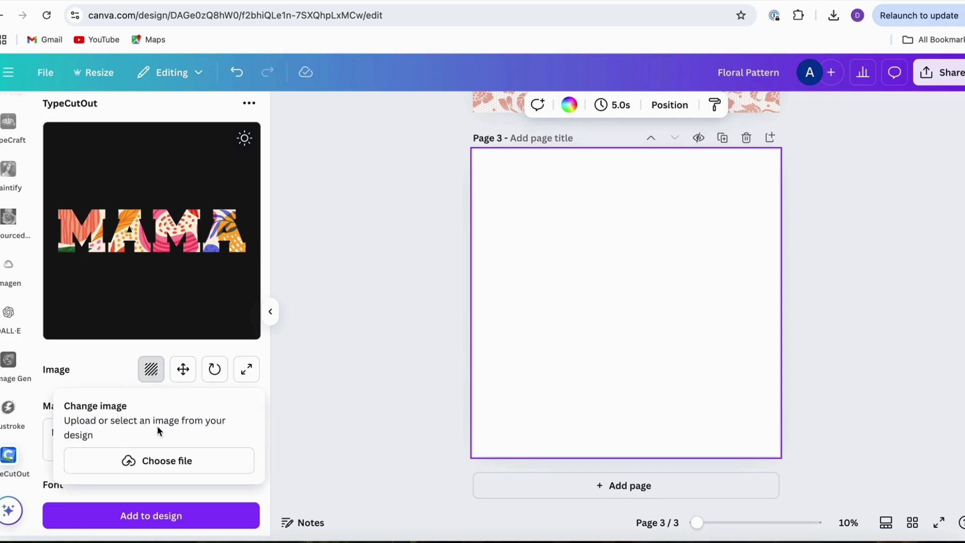
click(145, 461)
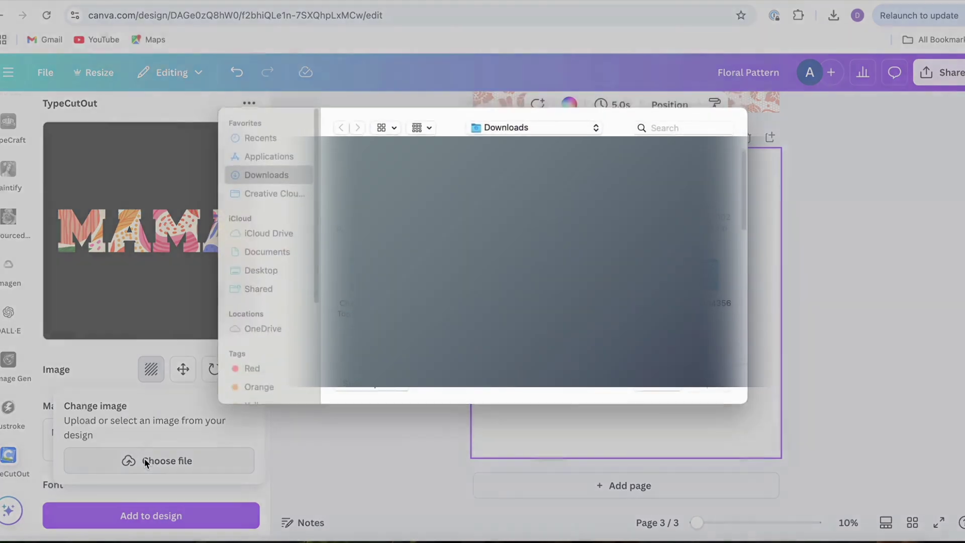
scroll(533, 262, down, 1)
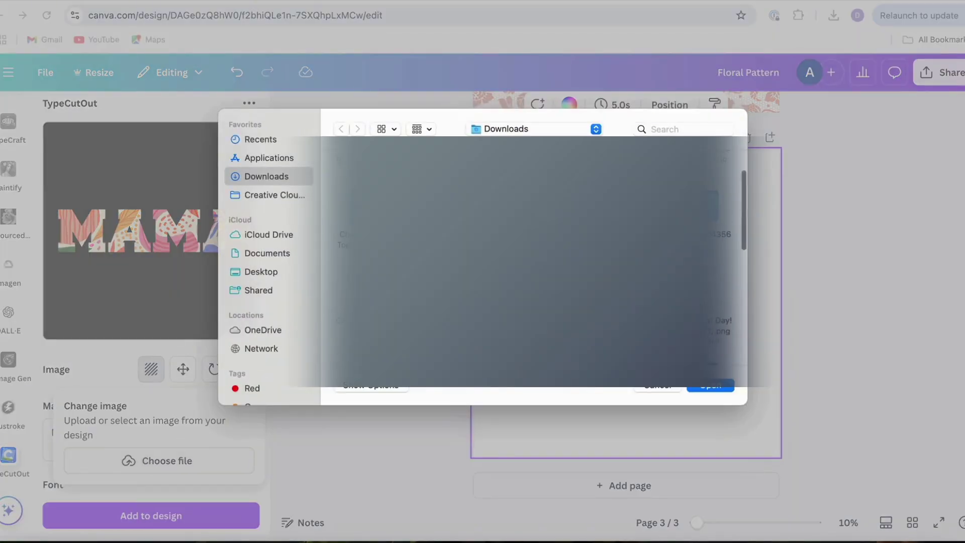
click(704, 388)
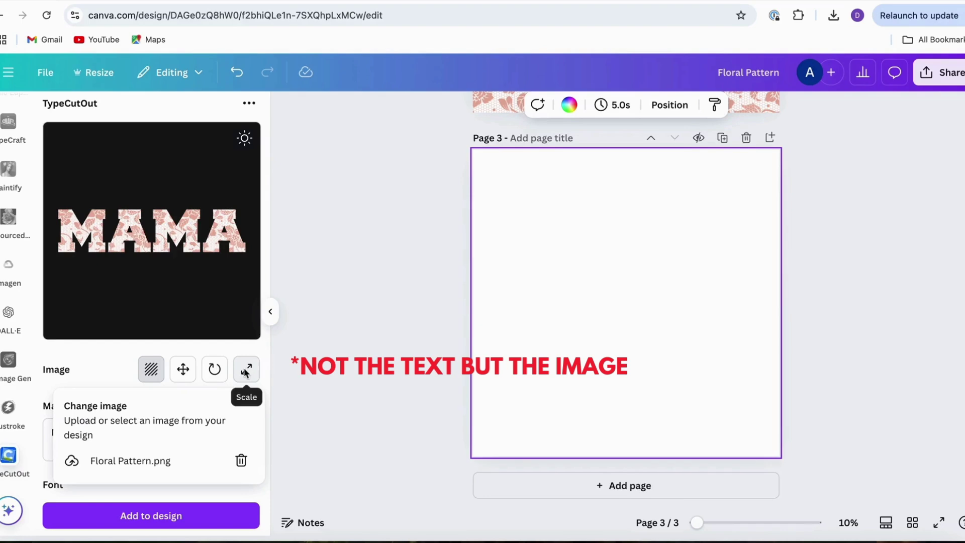
click(119, 368)
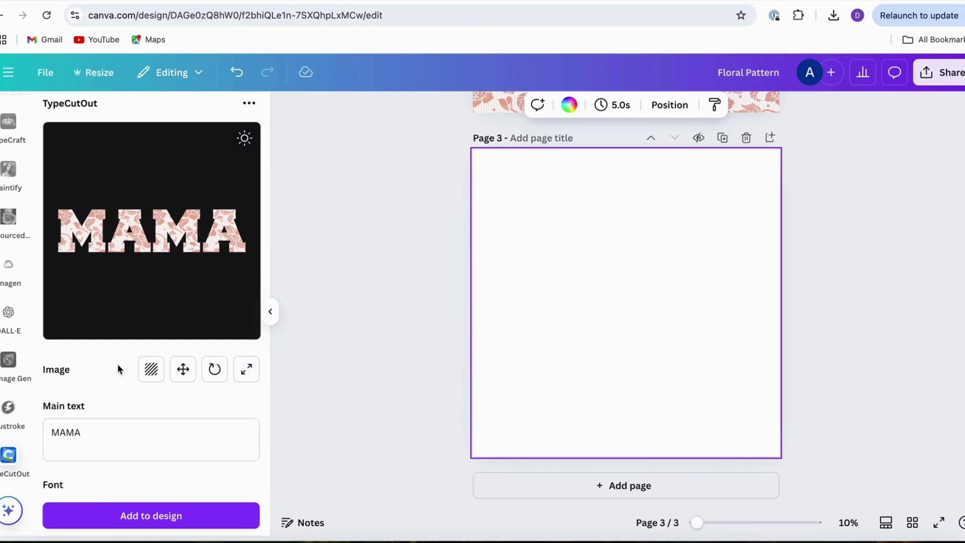
scroll(119, 370, down, 3)
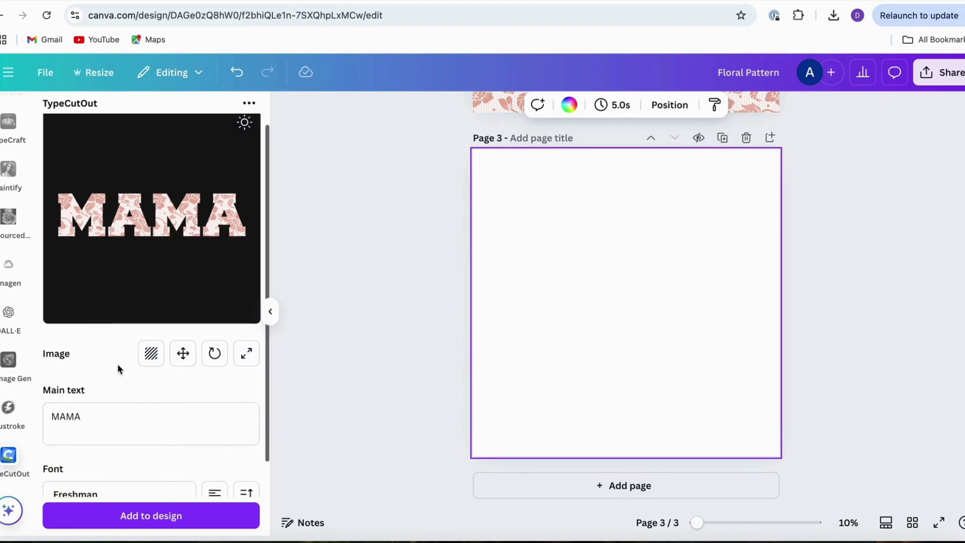
scroll(118, 370, up, 3)
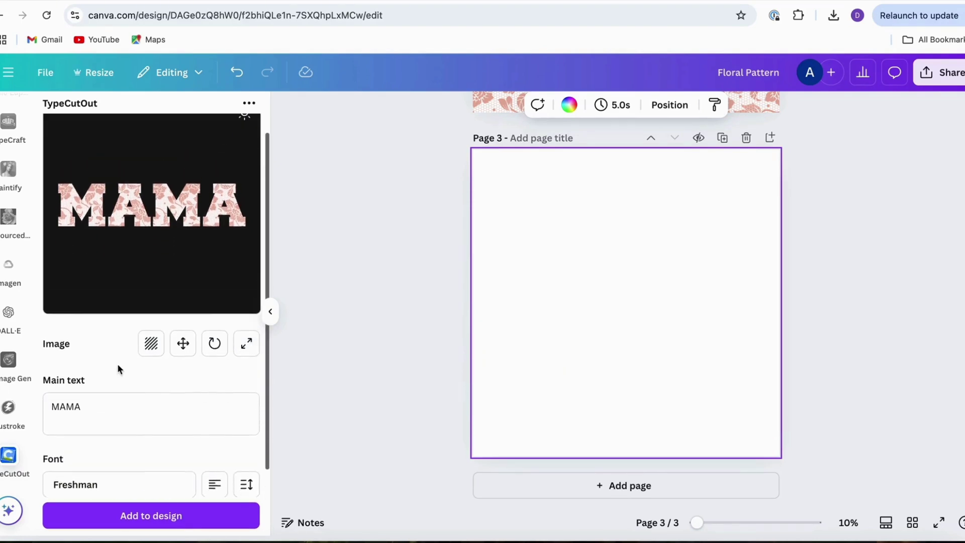
Add the floral MAMA cutout to page 3 and stretch it across most of the page width.
click(144, 517)
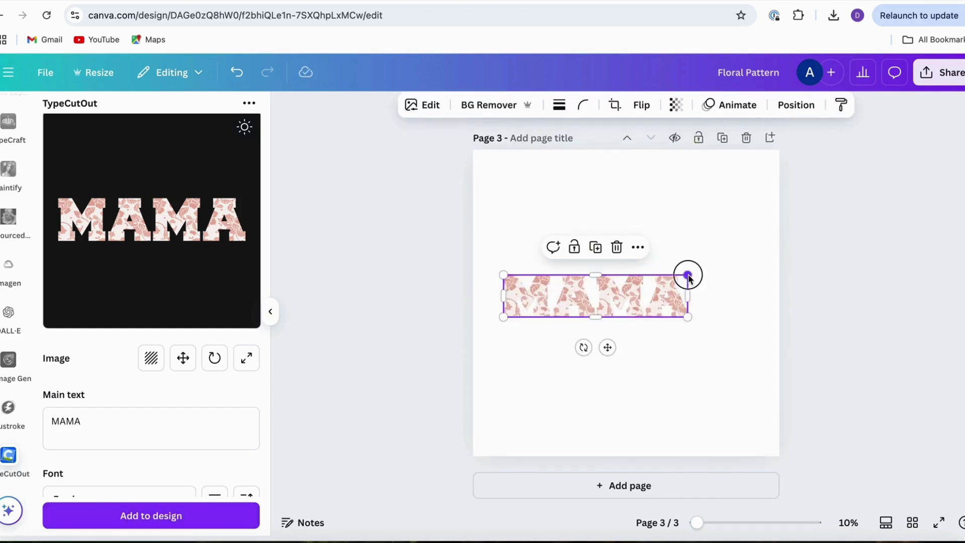
drag(688, 276, 769, 255)
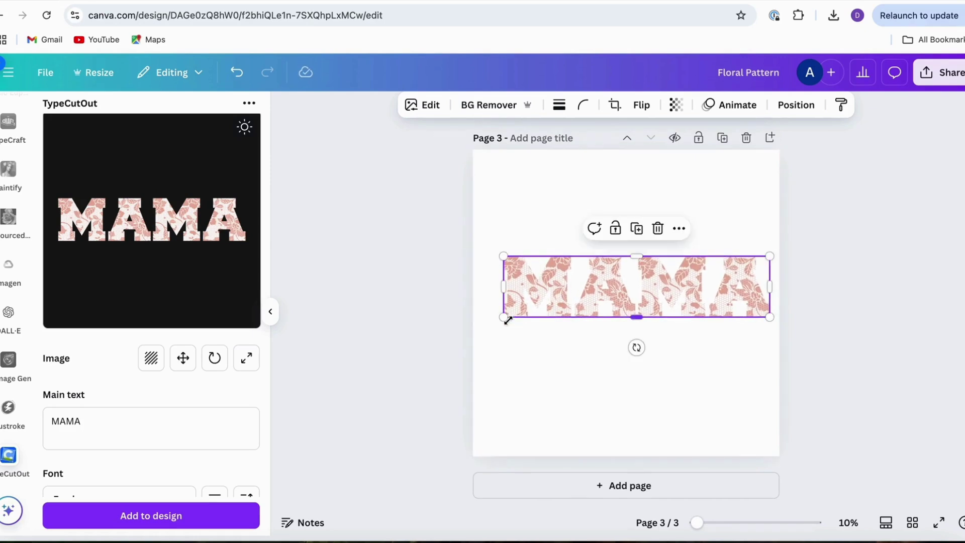
drag(506, 320, 481, 324)
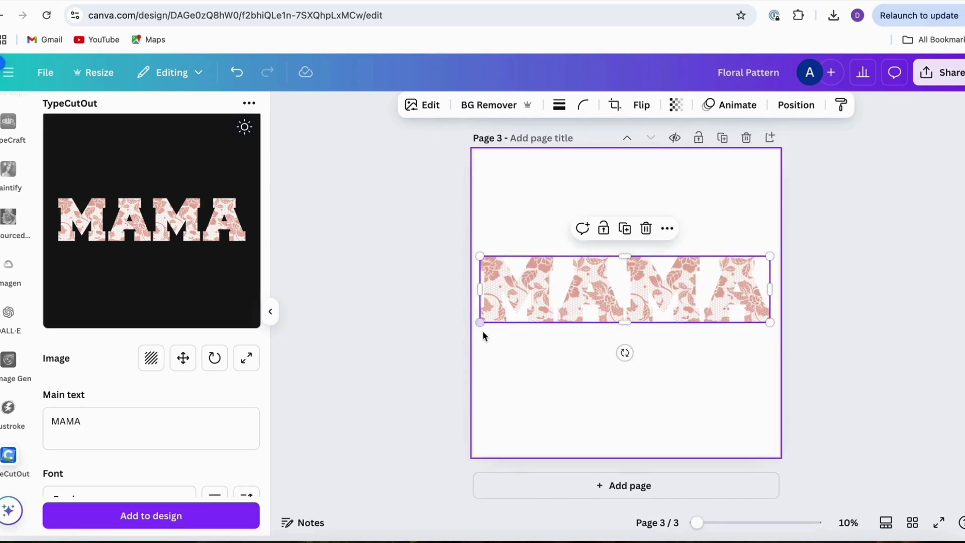
click(516, 206)
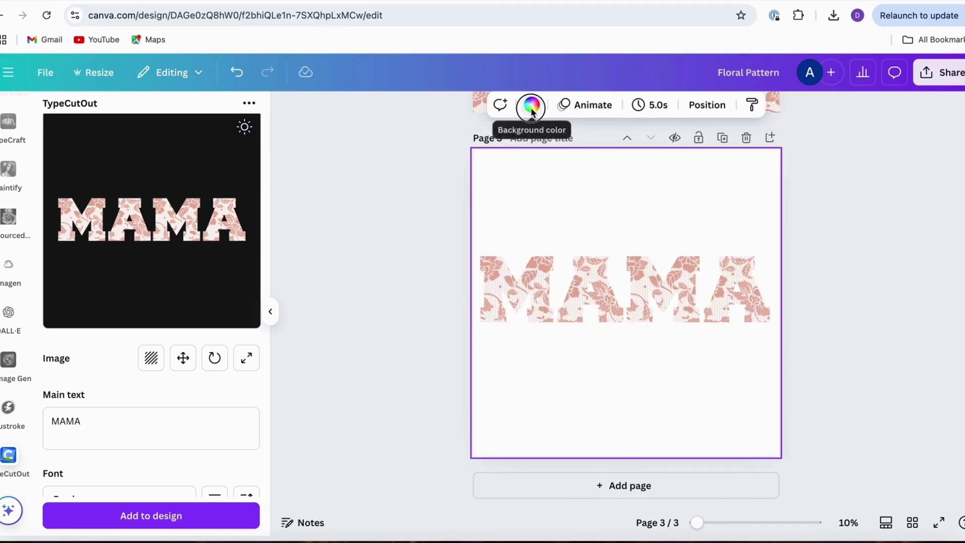
Turn page 3's background black and nudge the floral MAMA cutout down to the page centre.
click(531, 108)
click(60, 465)
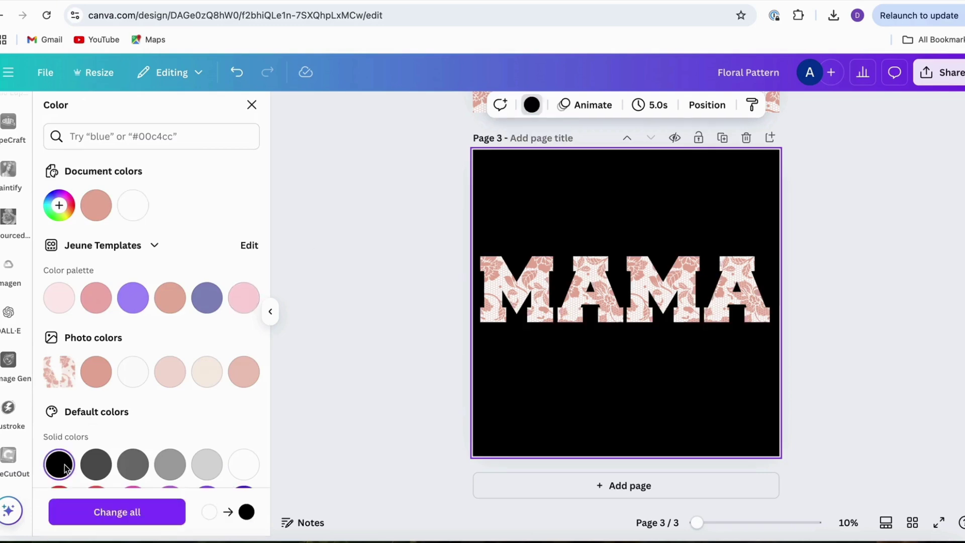
drag(647, 285, 647, 297)
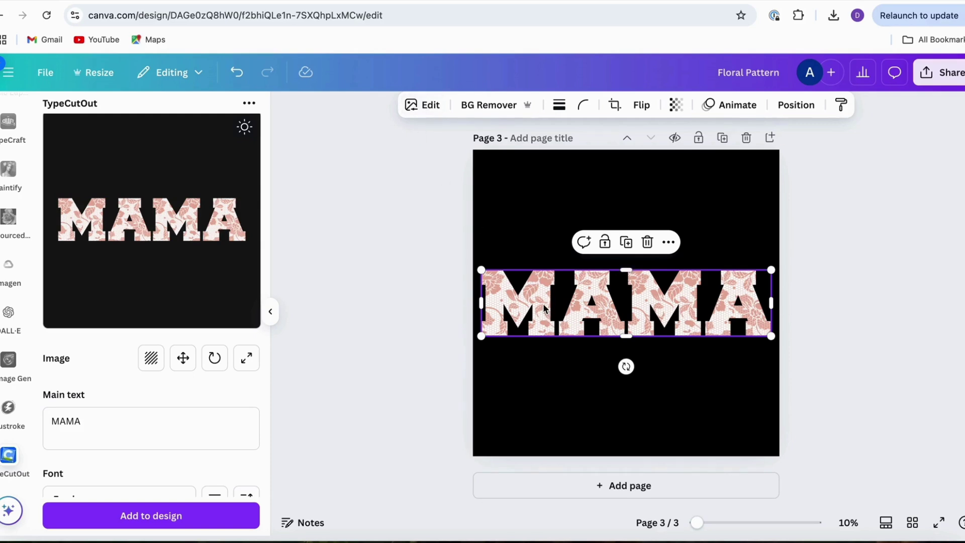
Give the MAMA cutout a black Outline shadow at size 25 and bring up its outline colour picker.
click(431, 107)
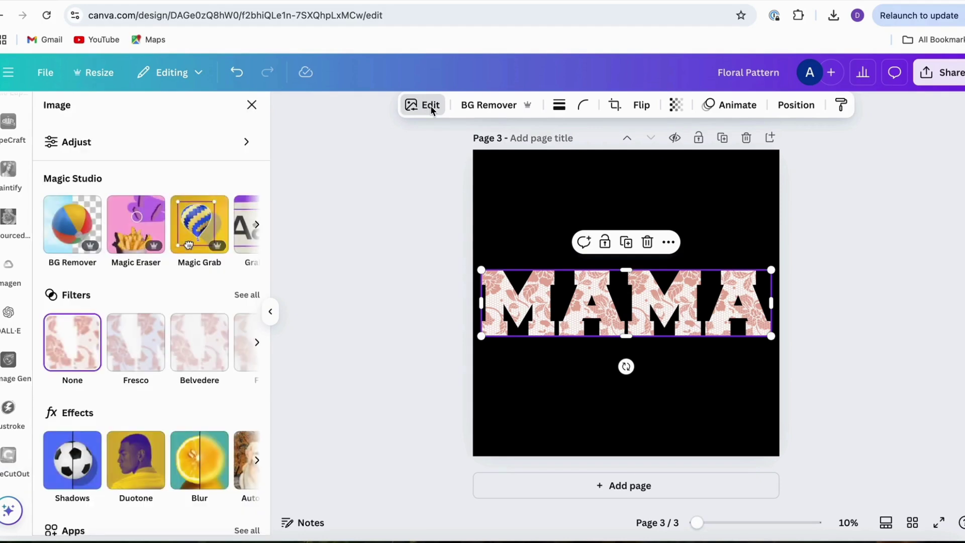
click(85, 451)
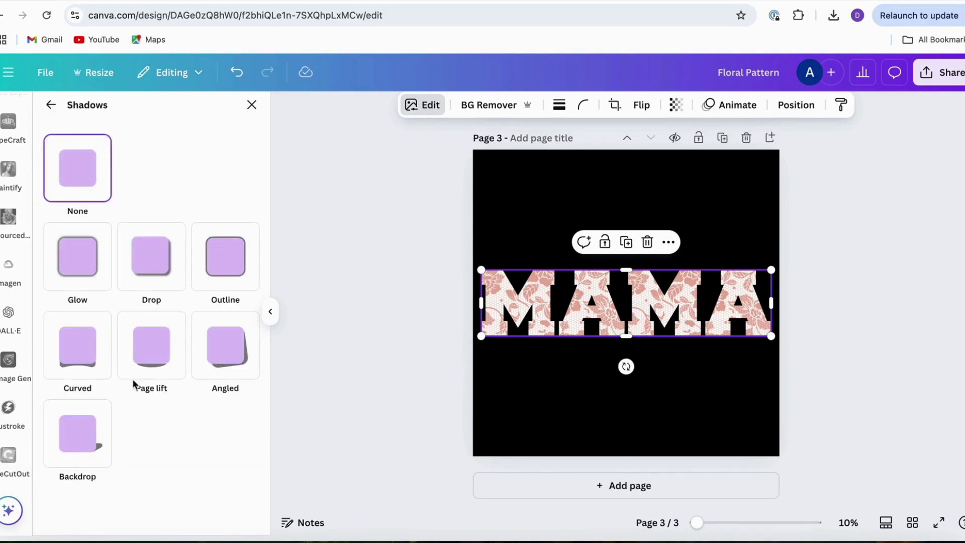
click(224, 264)
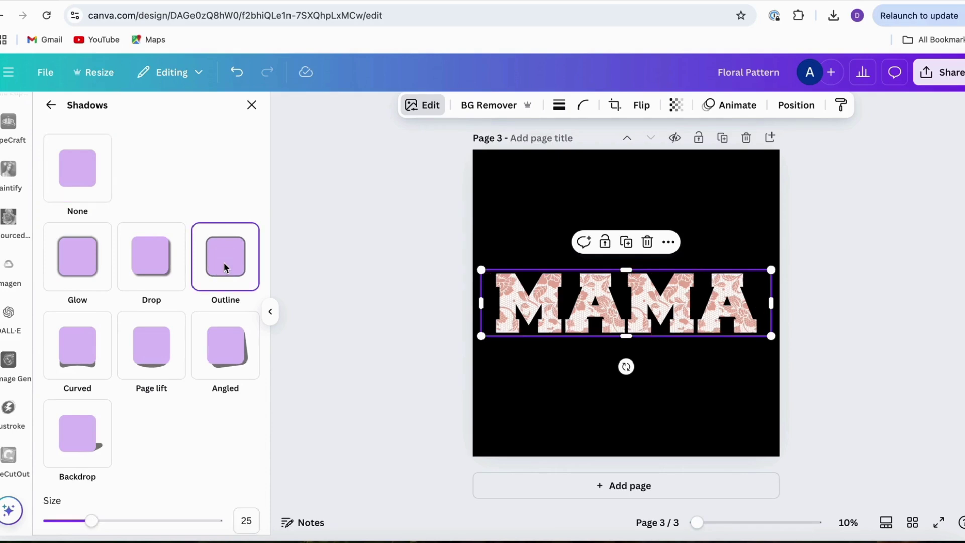
scroll(173, 453, down, 3)
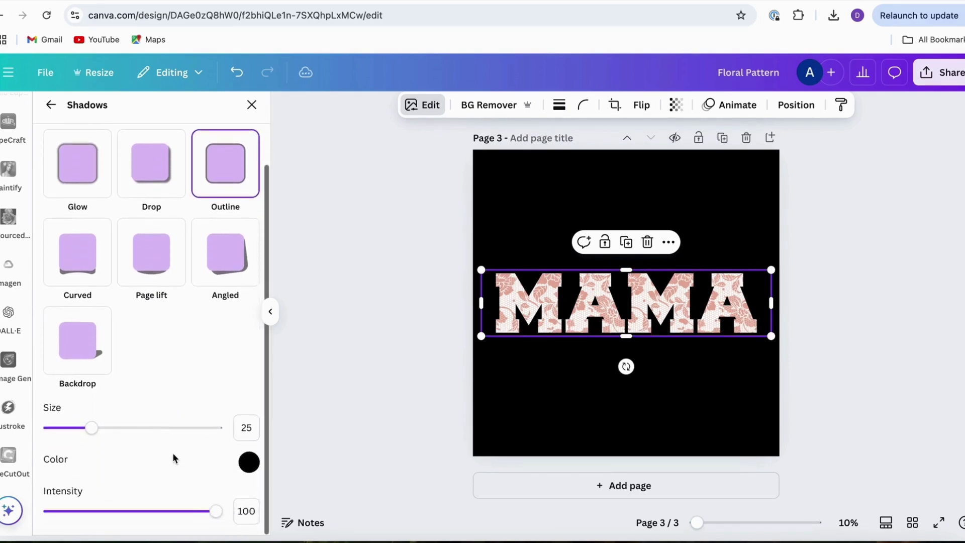
click(250, 462)
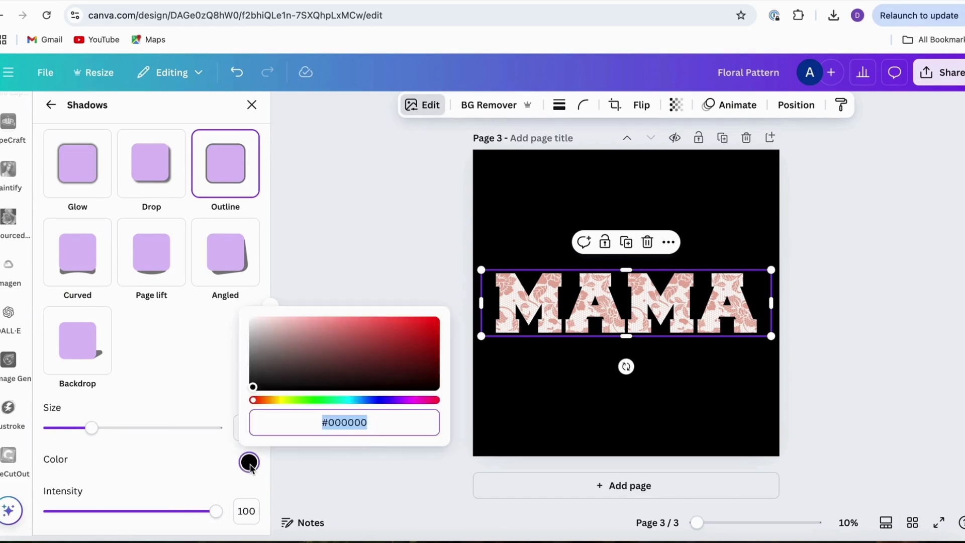
Tint the MAMA outline pink and thin it down to size 10.
click(308, 320)
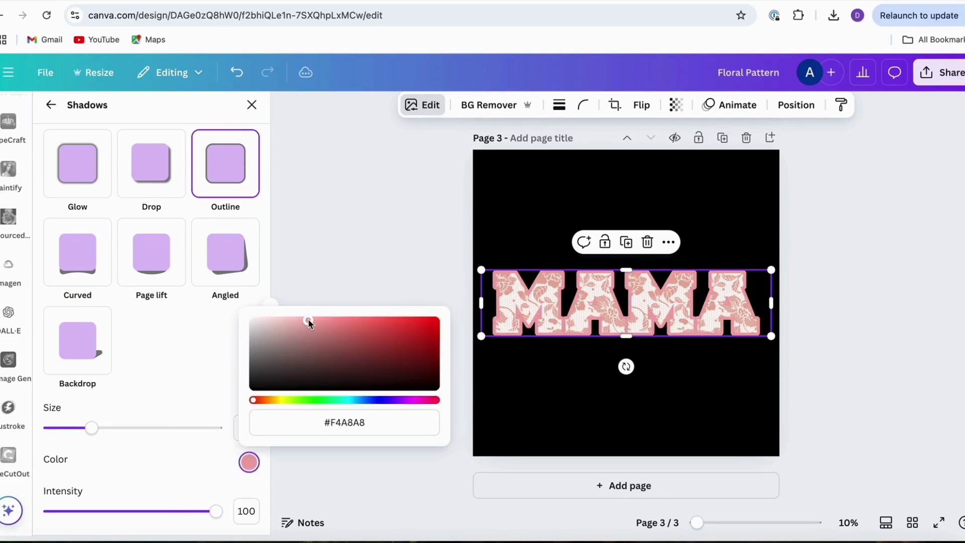
click(308, 320)
scroll(882, 268, up, 3)
scroll(877, 264, up, 2)
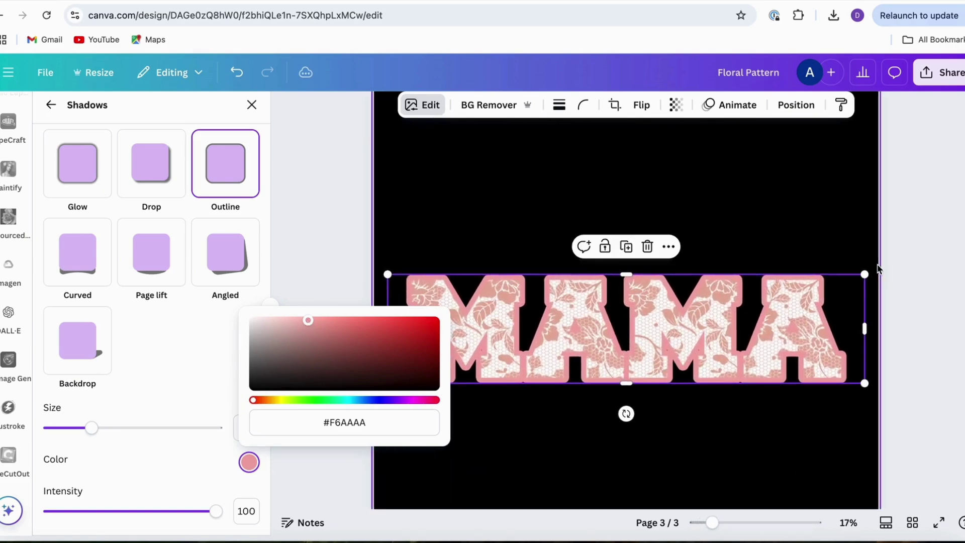
click(91, 428)
drag(91, 428, 66, 426)
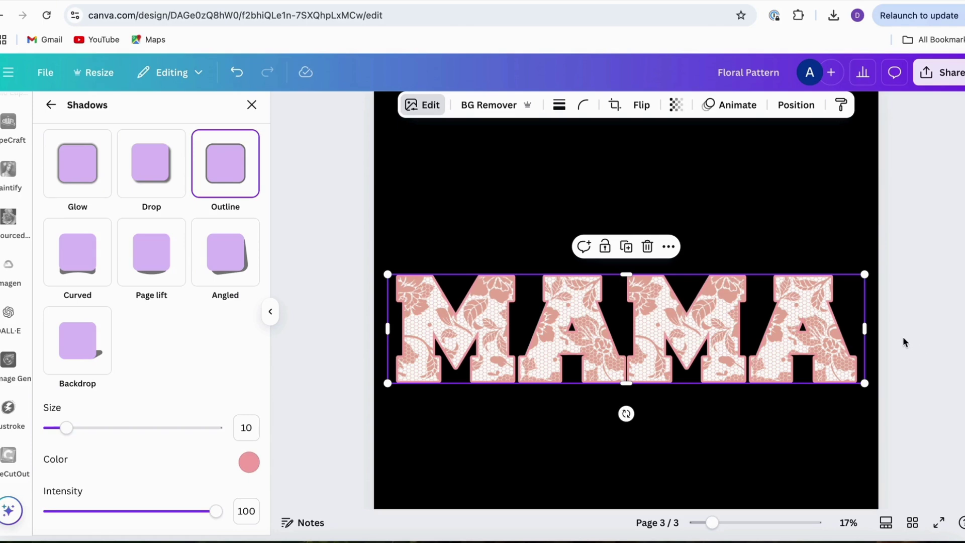
Try yellow and light blue #AAD4F6 outlines, settle on pink #F6B1AA, then deselect MAMA.
click(249, 461)
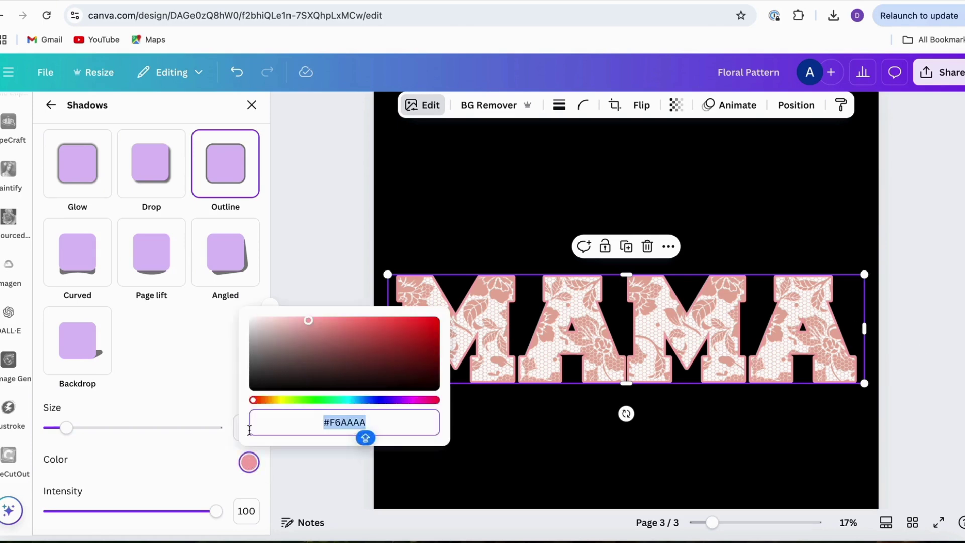
click(288, 397)
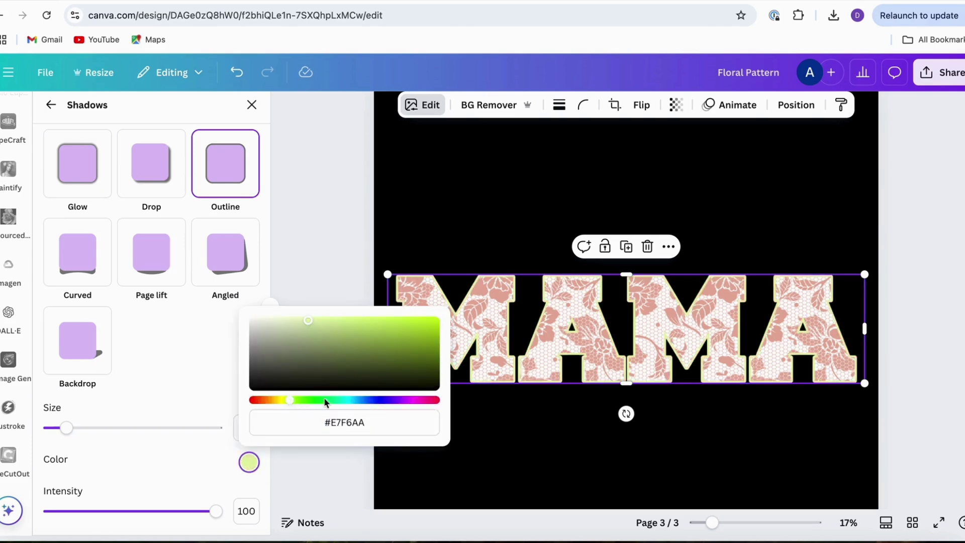
click(358, 398)
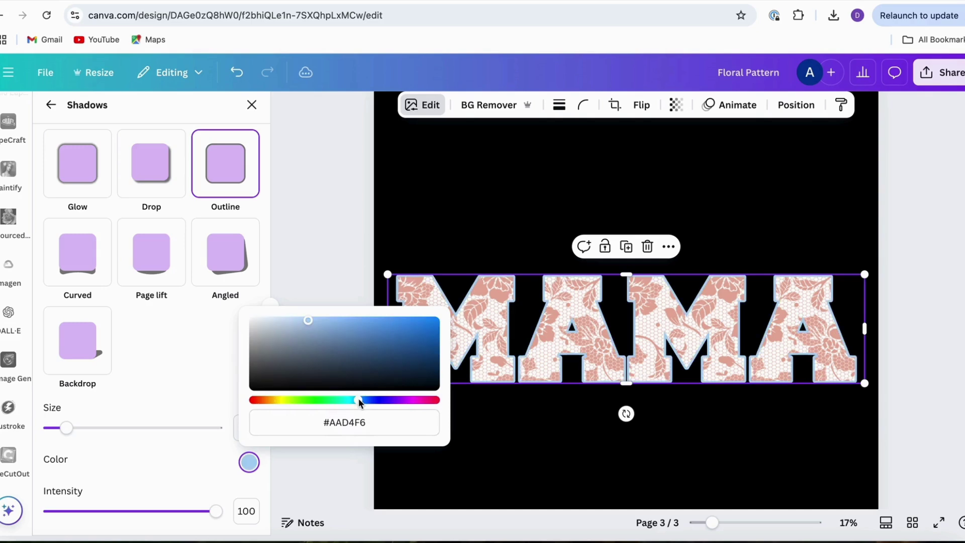
click(254, 399)
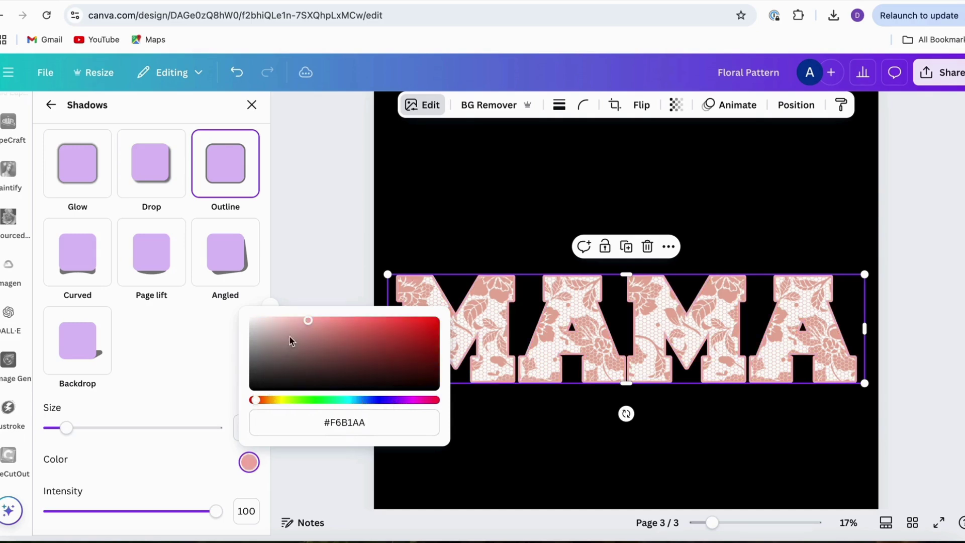
click(332, 246)
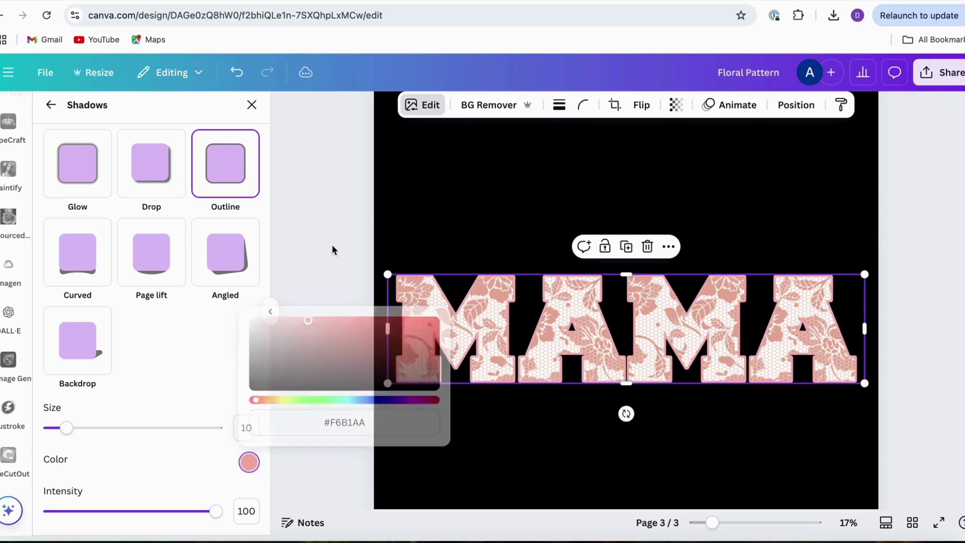
click(333, 245)
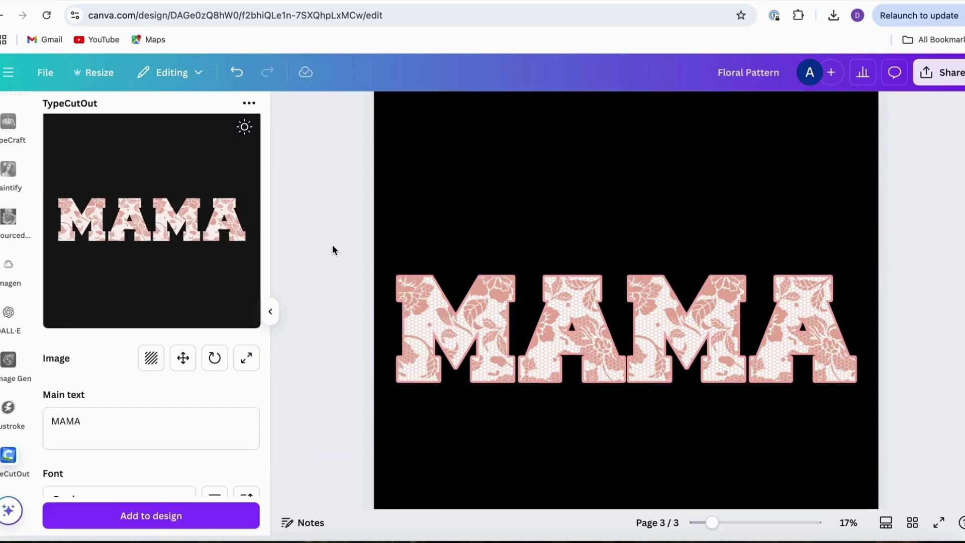
Zoom out to about 13% to show the full page, then bring up the Share menu.
scroll(333, 245, down, 3)
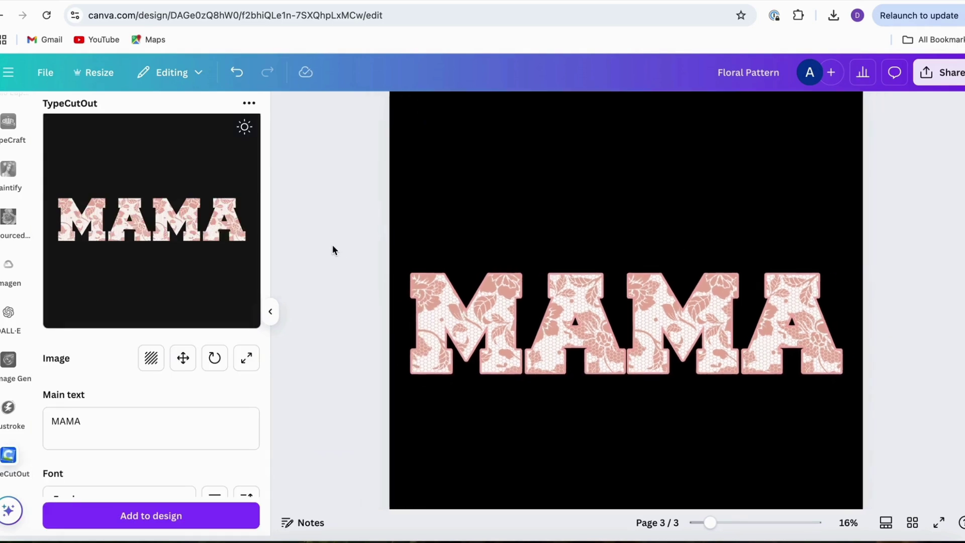
scroll(333, 249, down, 1)
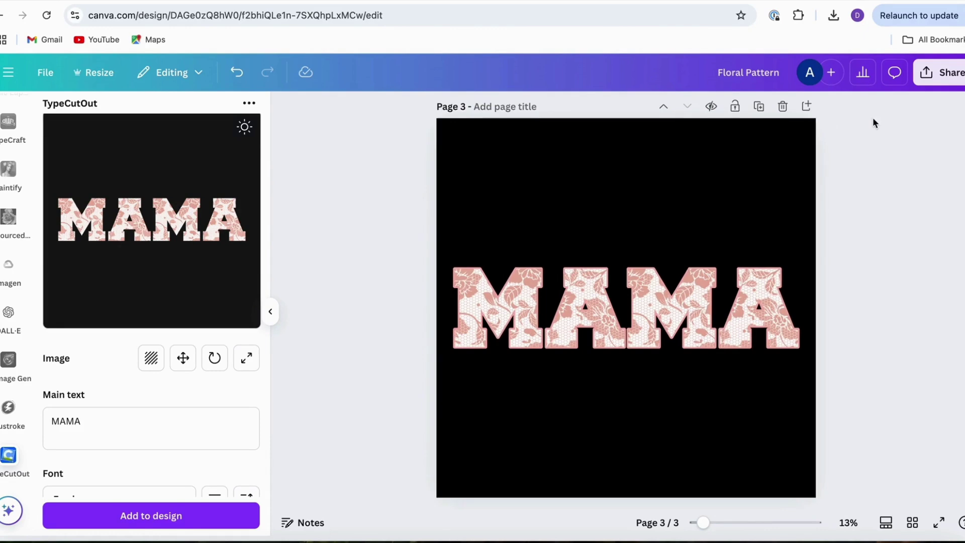
click(943, 76)
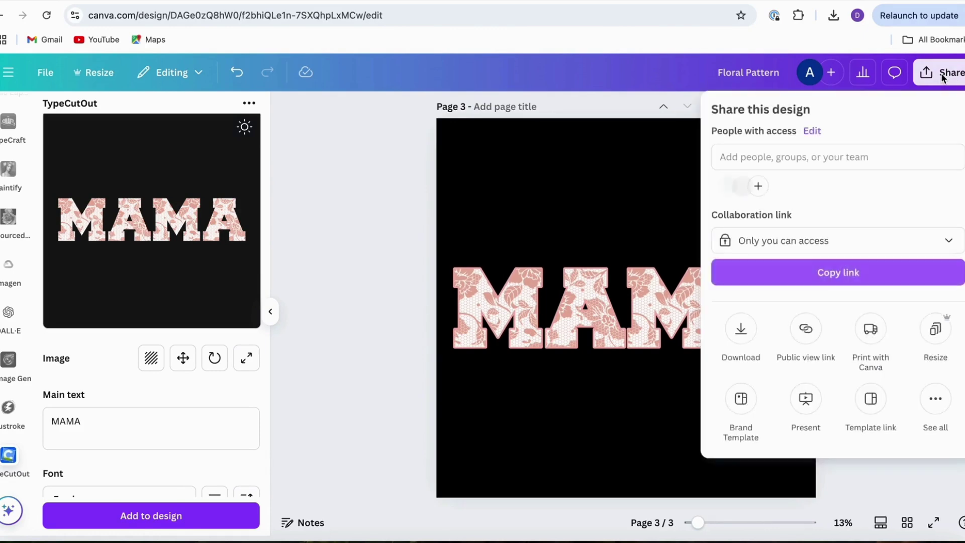
Download only the current page 3 as a PNG with transparent background, then dismiss the notifications.
click(742, 330)
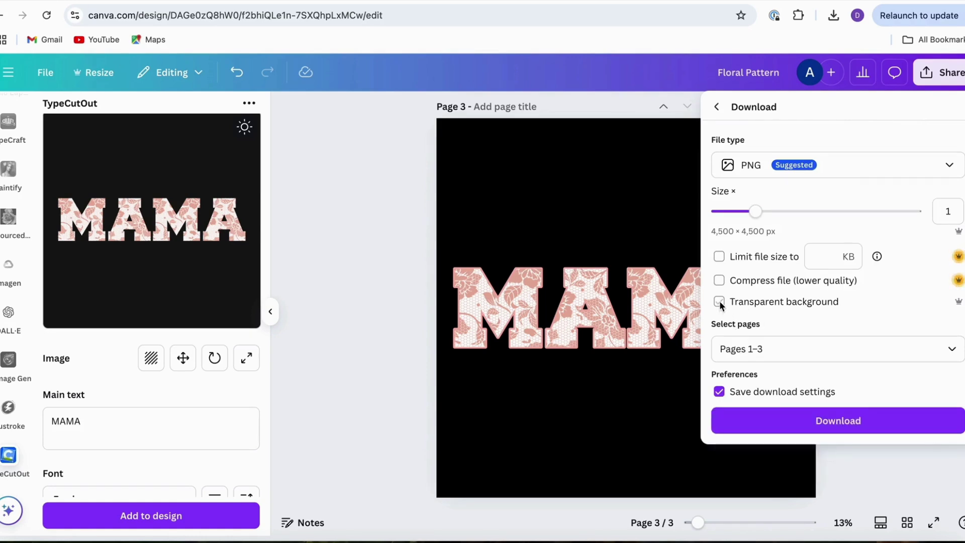
click(720, 302)
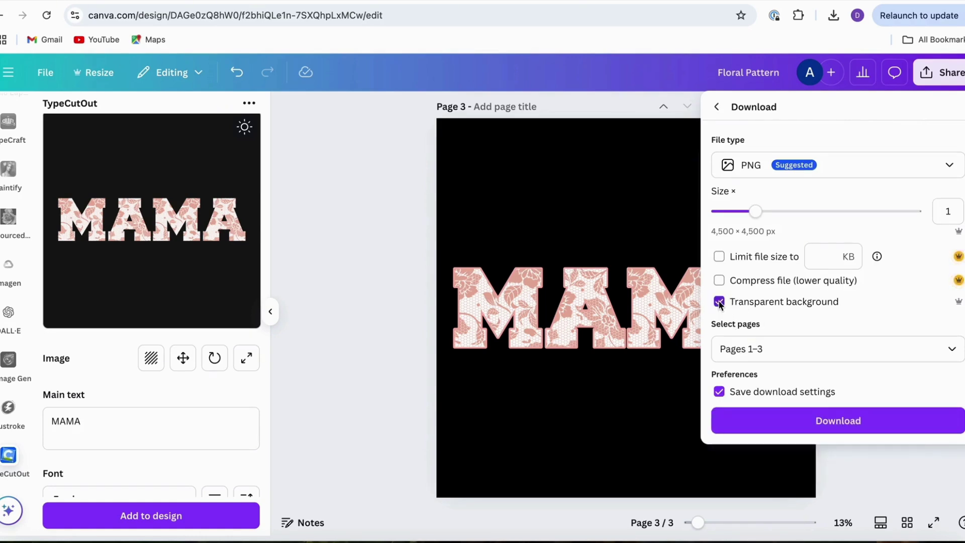
click(952, 349)
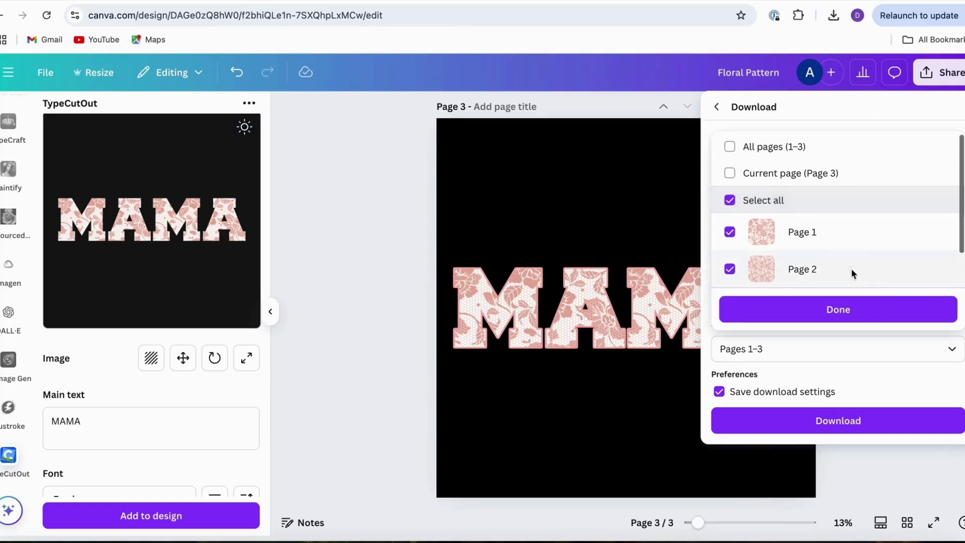
click(731, 172)
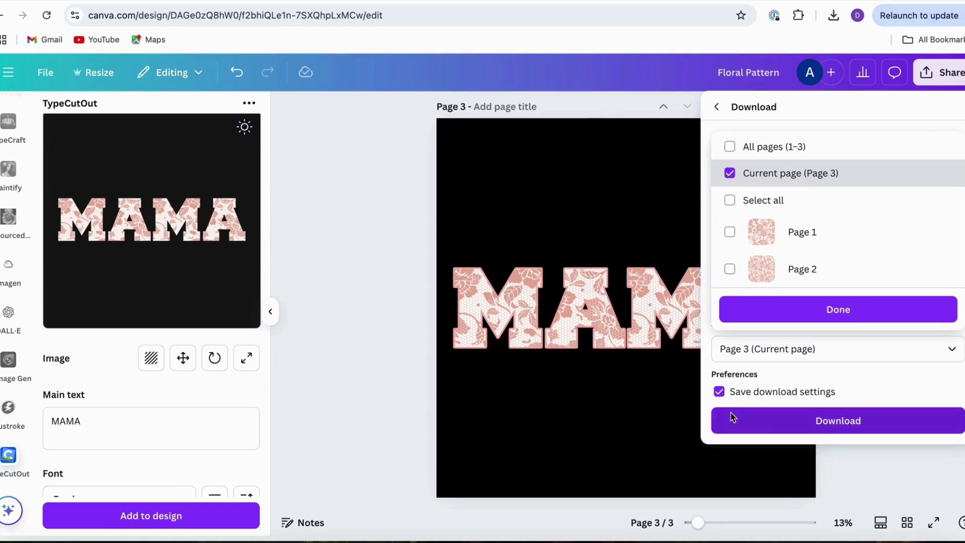
click(832, 309)
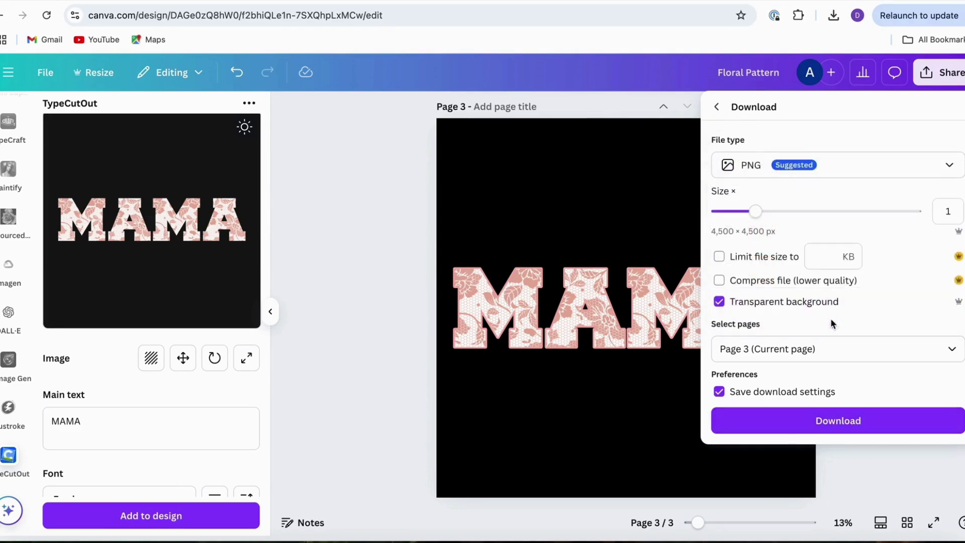
click(816, 422)
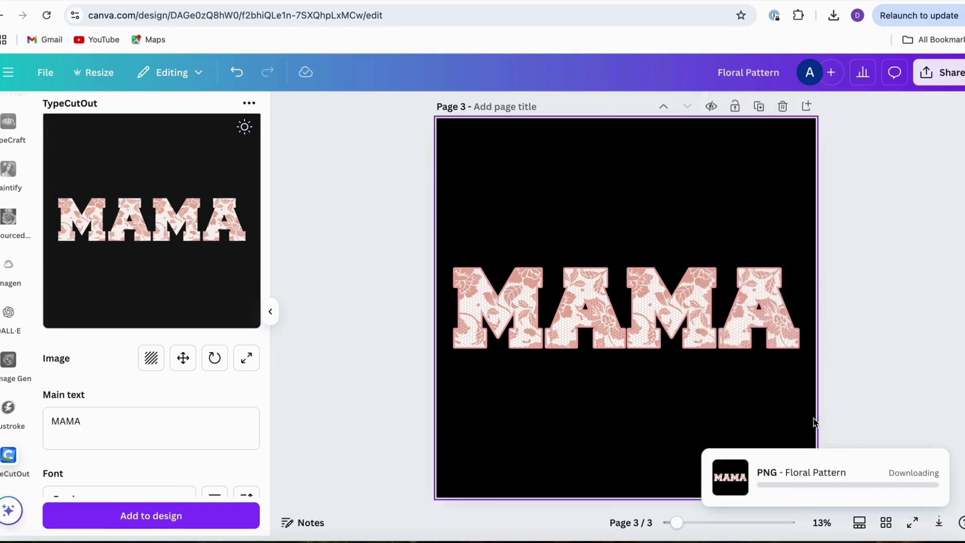
click(347, 279)
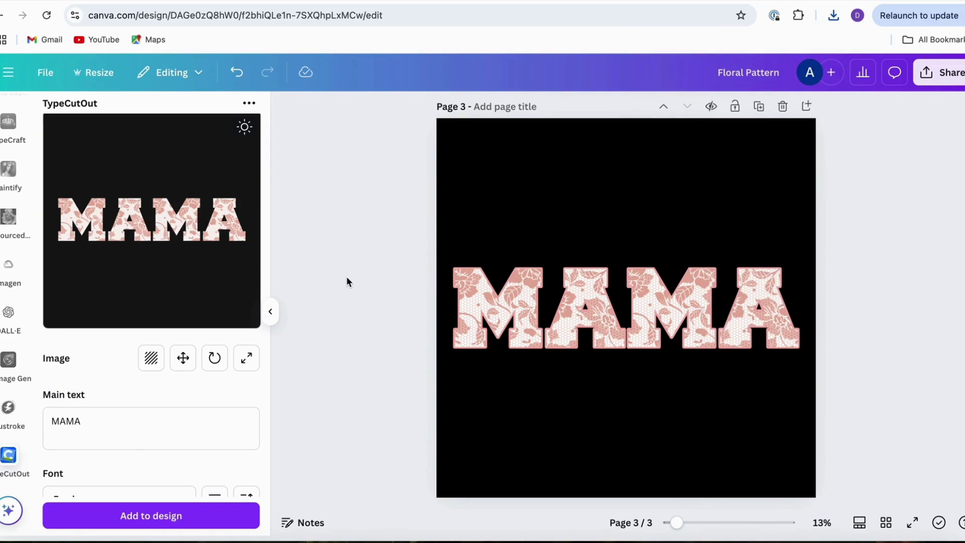
scroll(346, 282, down, 1)
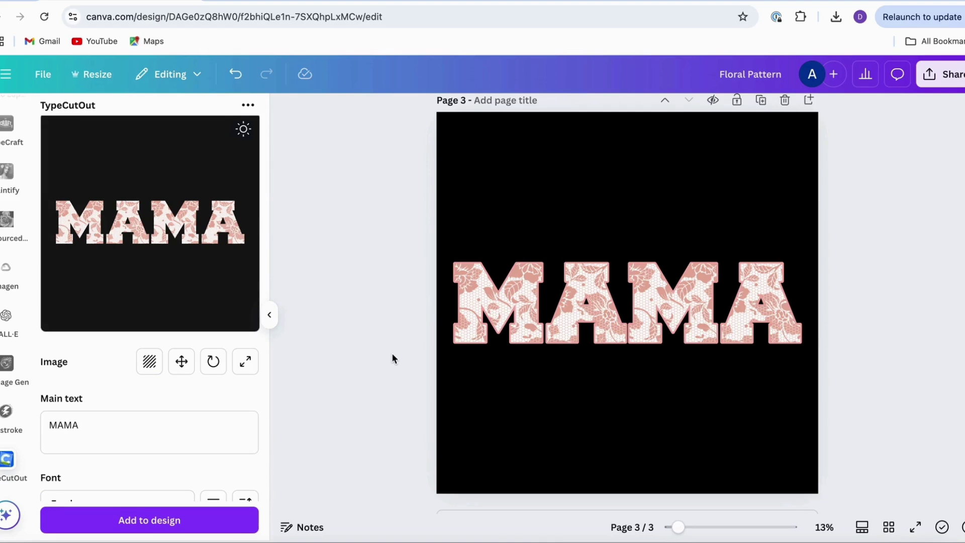
Add a fourth page and change its background from black to white.
scroll(392, 359, down, 2)
click(495, 498)
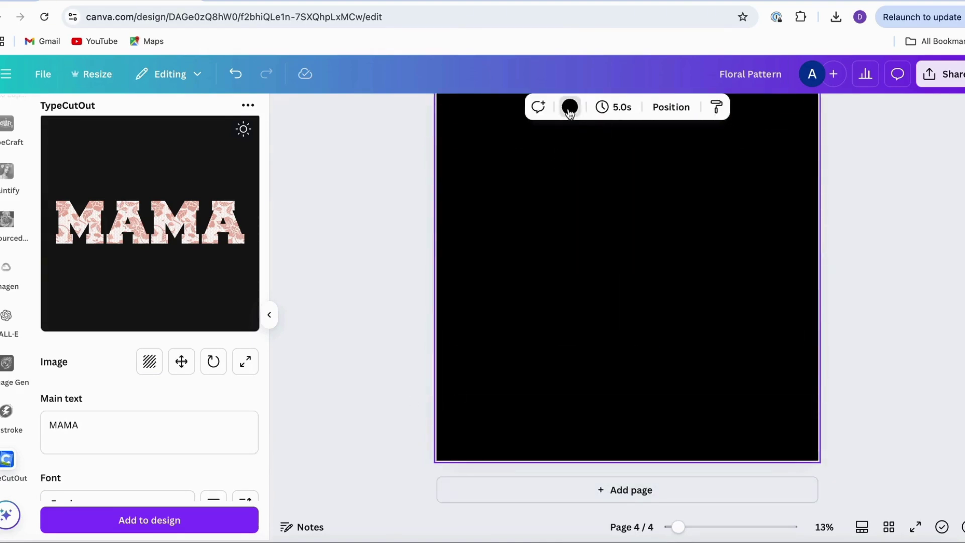
click(570, 107)
click(171, 215)
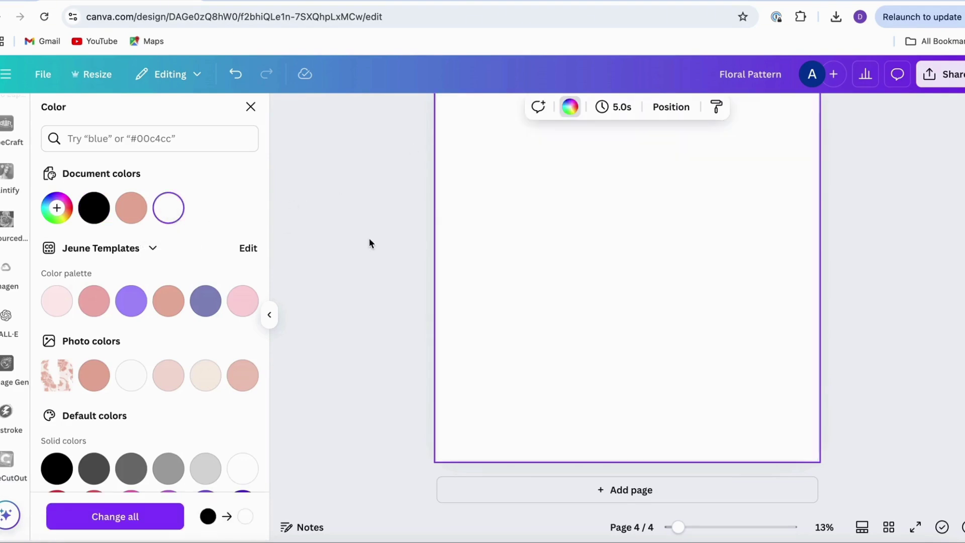
click(377, 240)
scroll(376, 240, up, 2)
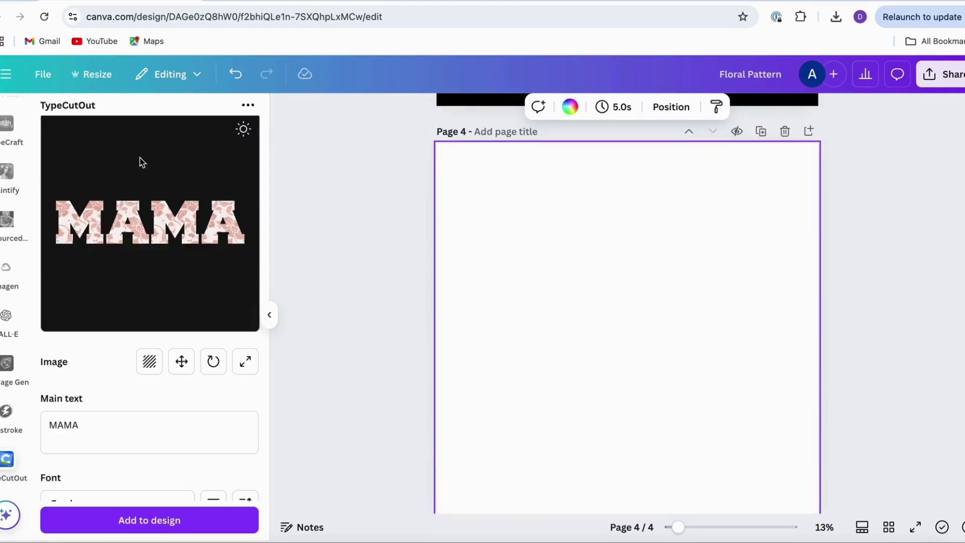
scroll(4, 221, up, 10)
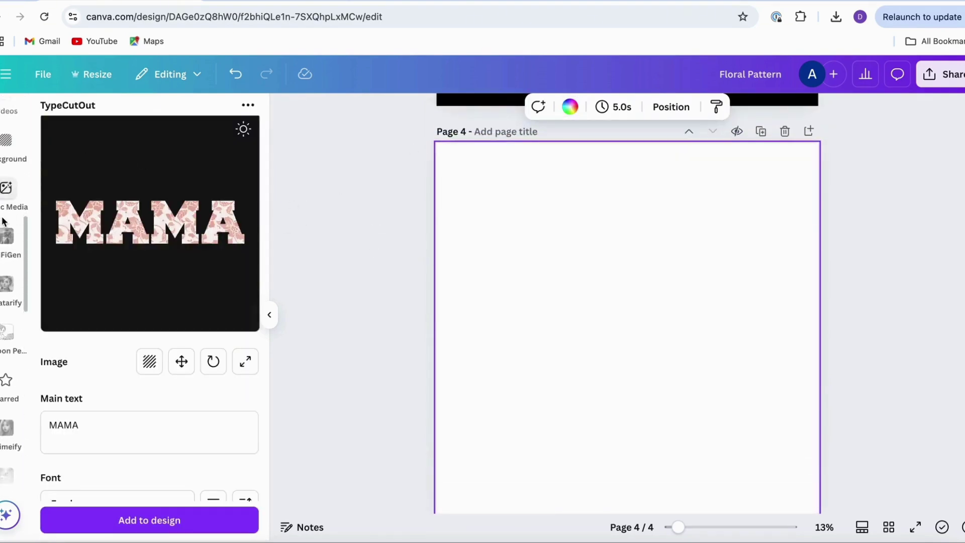
scroll(3, 221, up, 5)
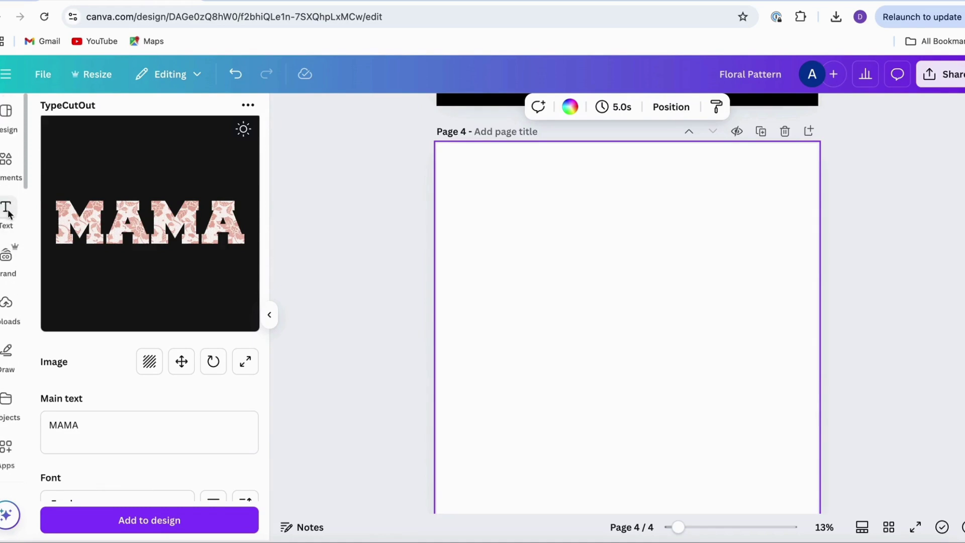
Add a heading text box to page 4, enlarge it and replace its text with MAMA.
click(7, 213)
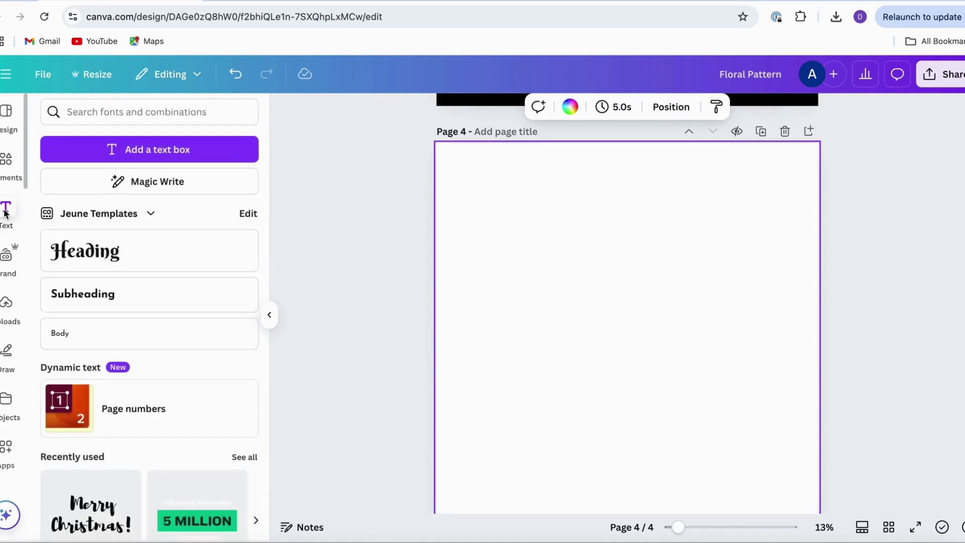
click(111, 254)
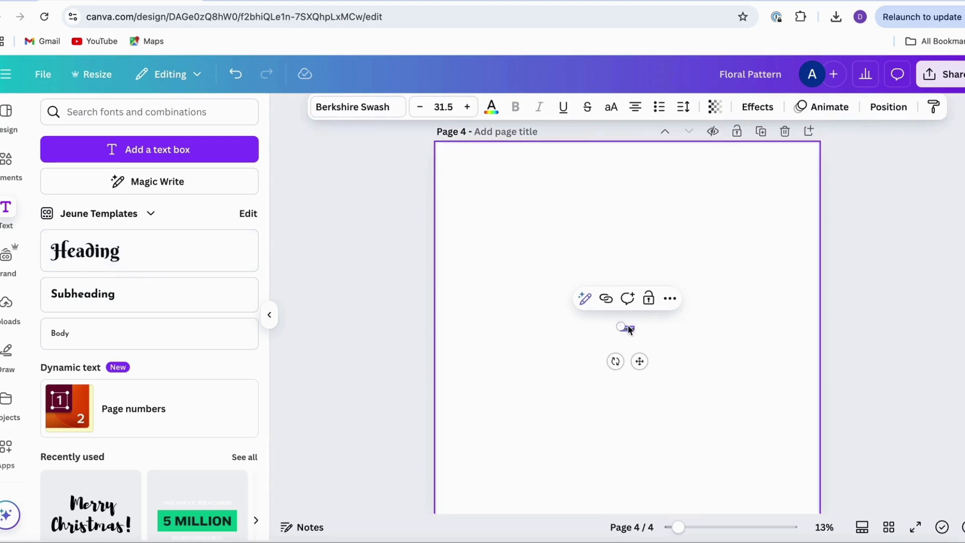
drag(620, 327, 460, 246)
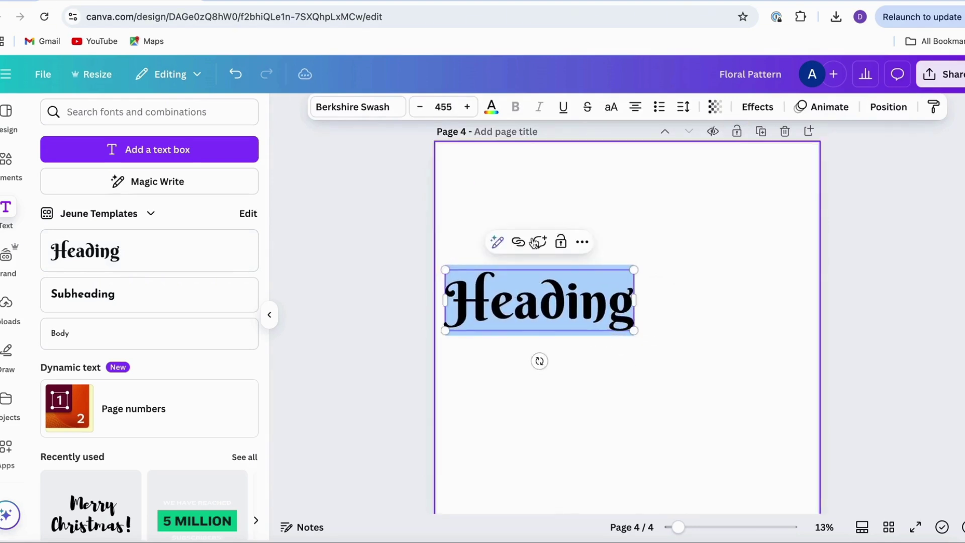
drag(634, 269, 739, 235)
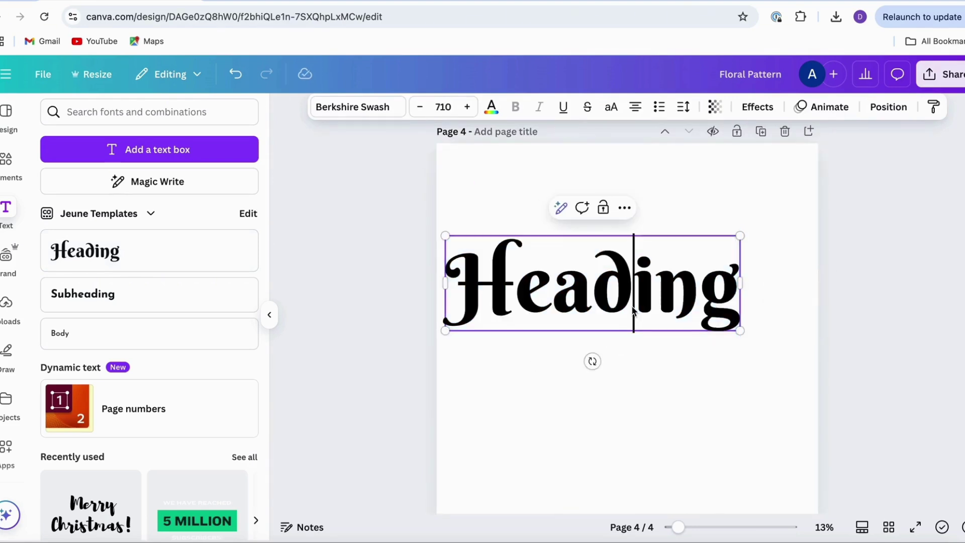
double_click(634, 310)
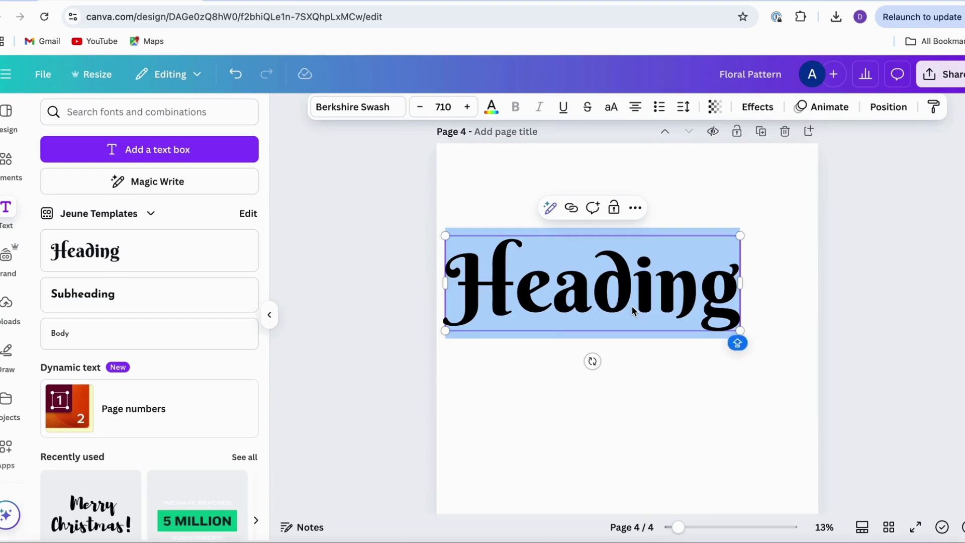
text(MAMA)
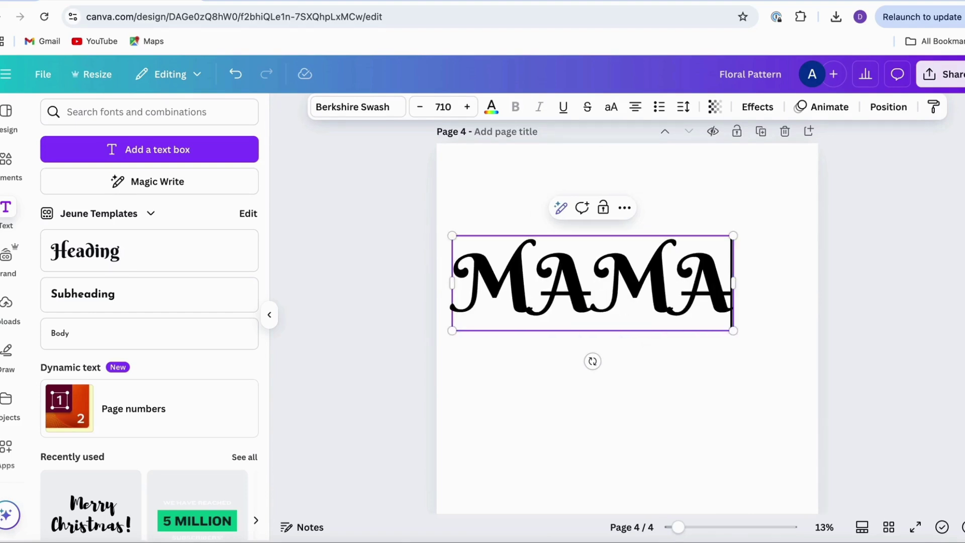
click(716, 373)
click(691, 315)
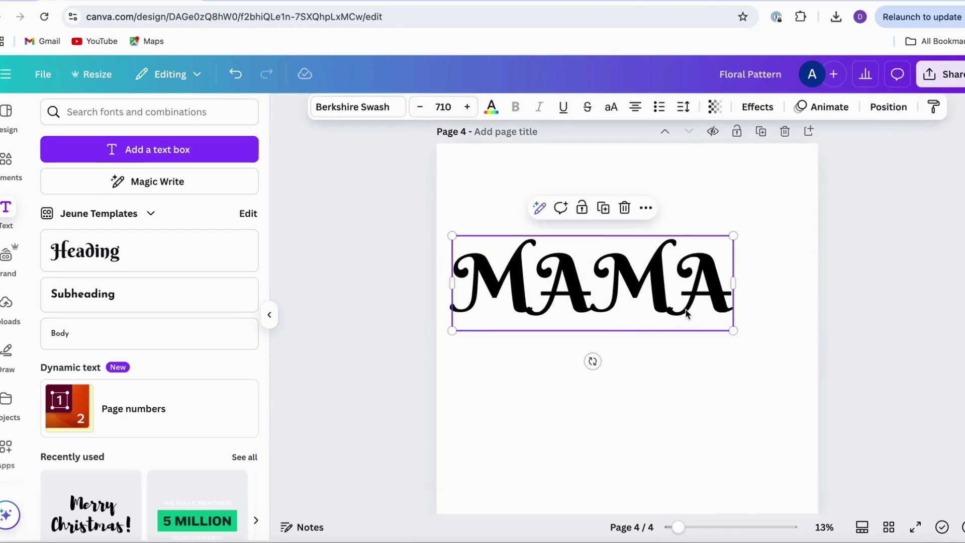
Set MAMA in Sports World font at size 937, spanning nearly the full page and centred.
click(371, 108)
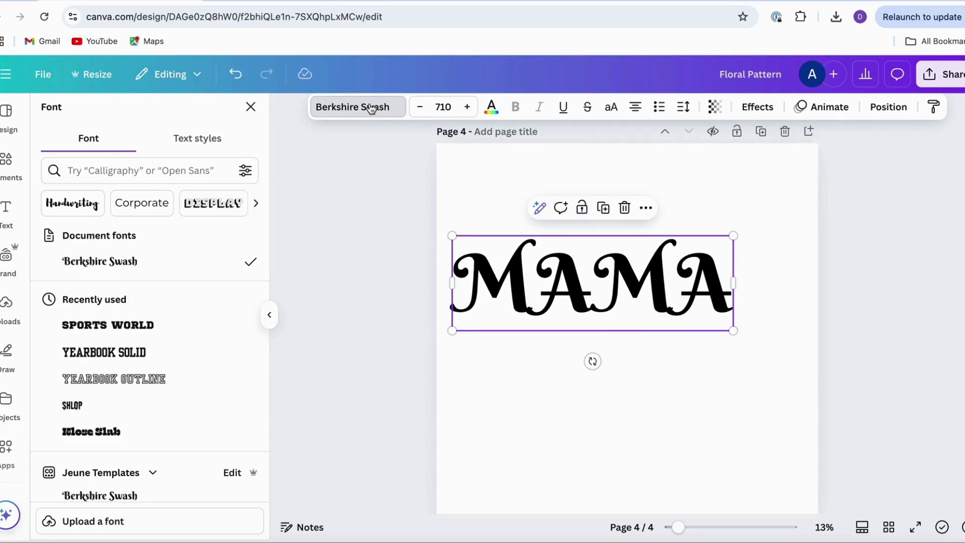
click(117, 326)
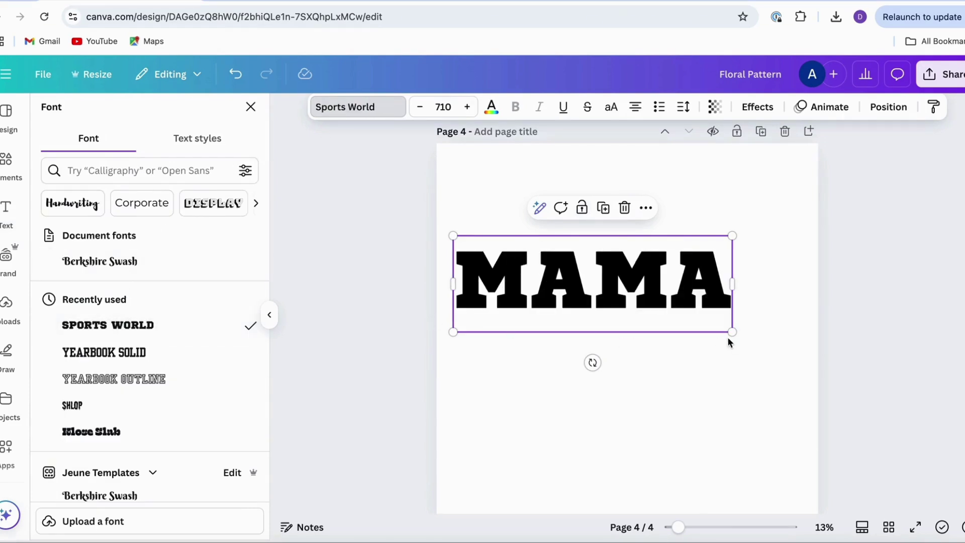
drag(732, 333, 799, 398)
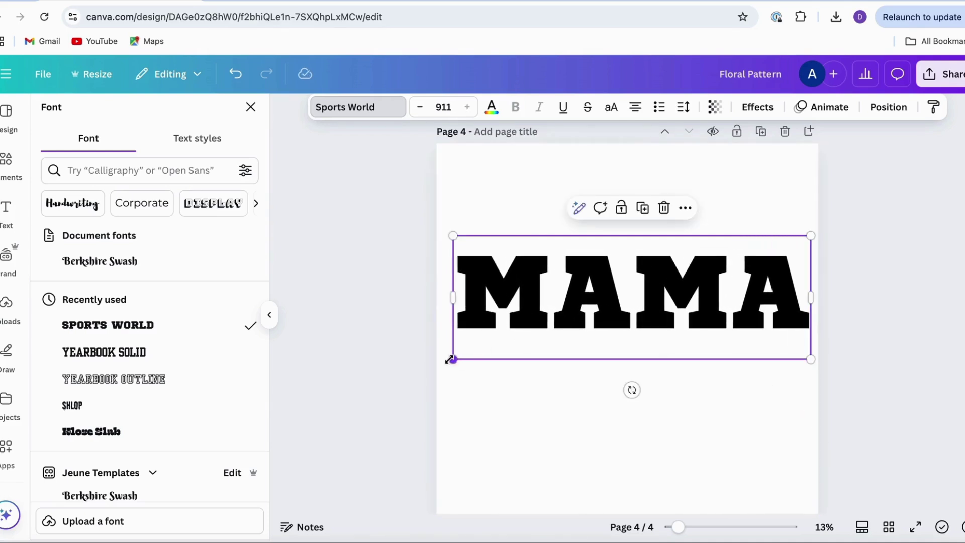
drag(450, 359, 442, 363)
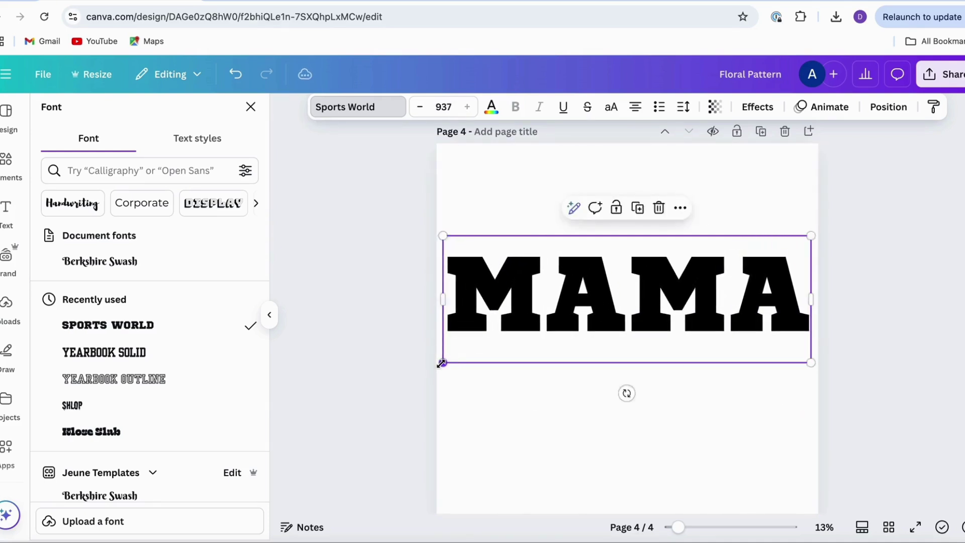
drag(617, 324, 614, 358)
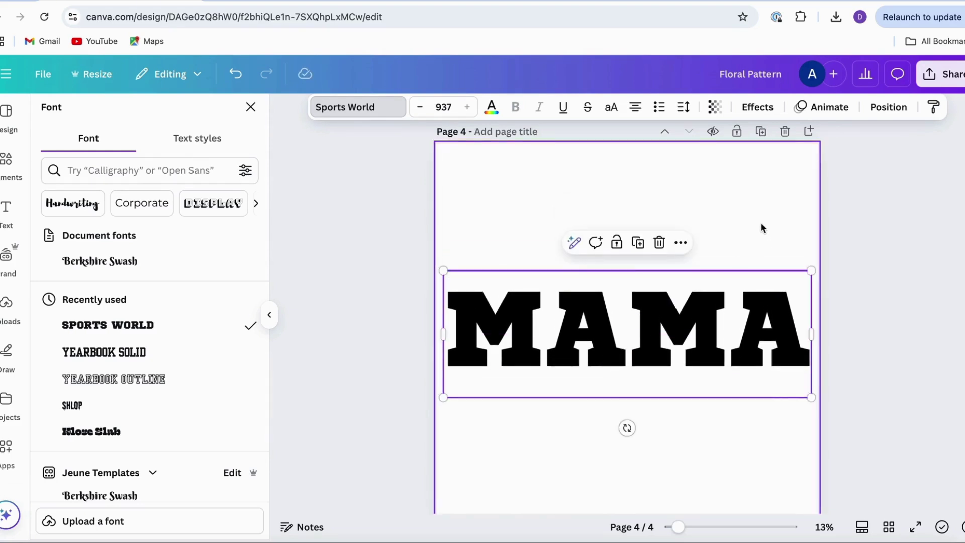
key(Escape)
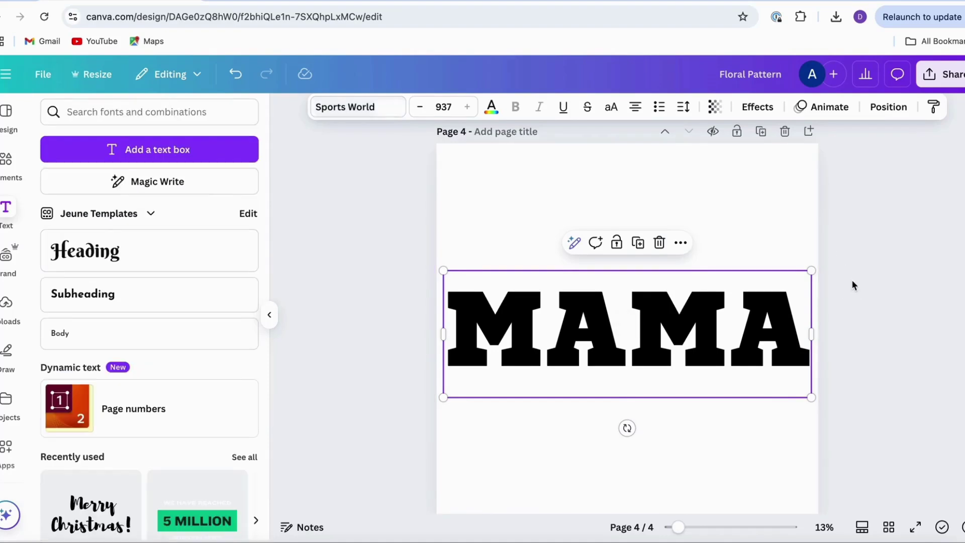
click(853, 286)
scroll(851, 284, down, 2)
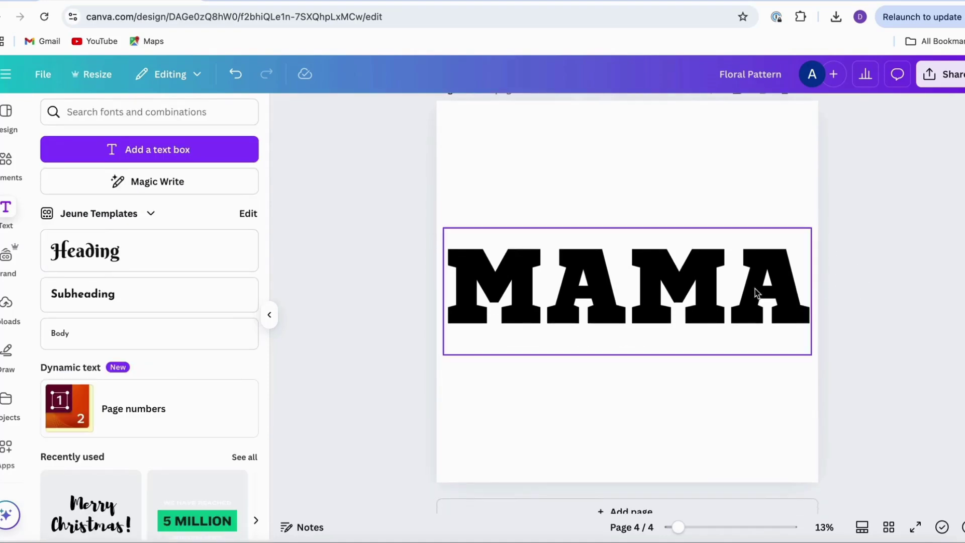
click(709, 292)
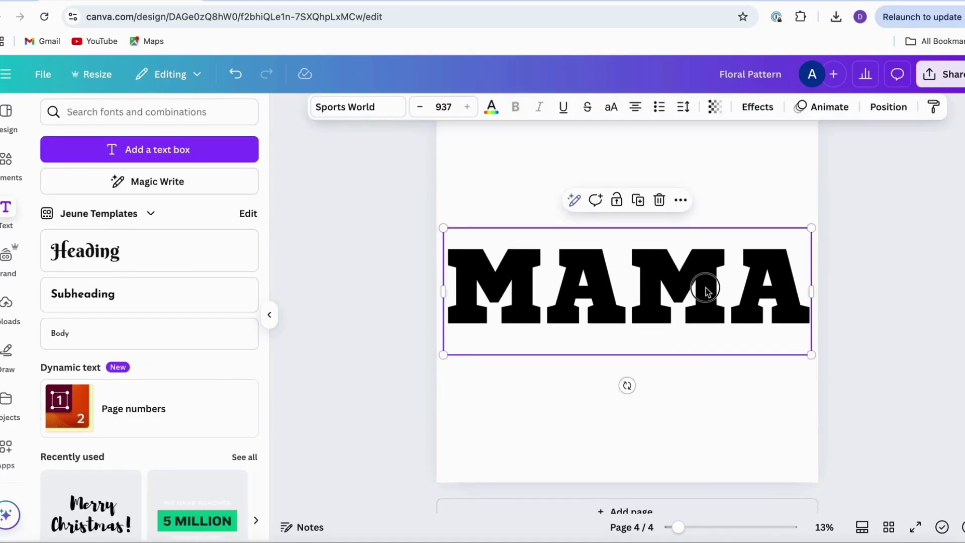
Apply a Curve shape effect of 51 to MAMA and raise the arched text slightly.
click(756, 107)
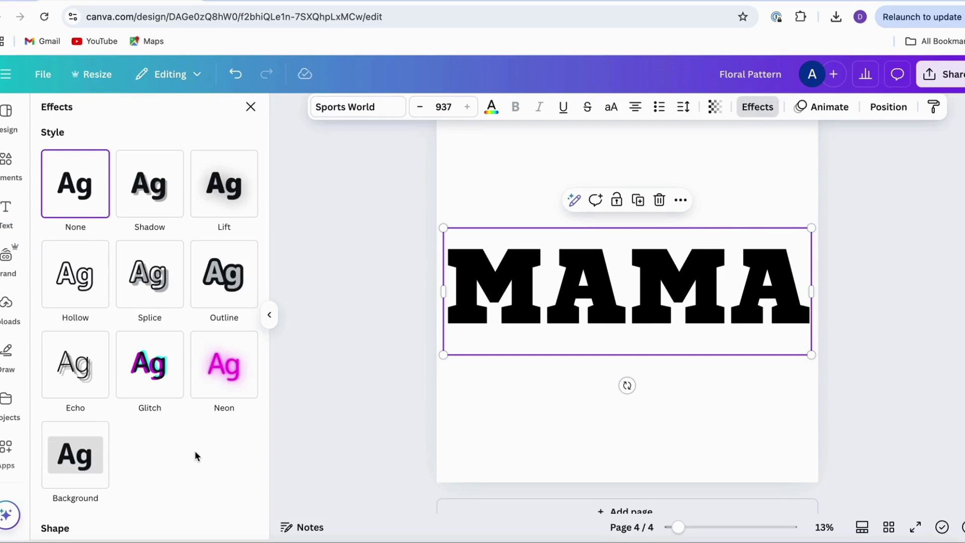
scroll(195, 456, down, 2)
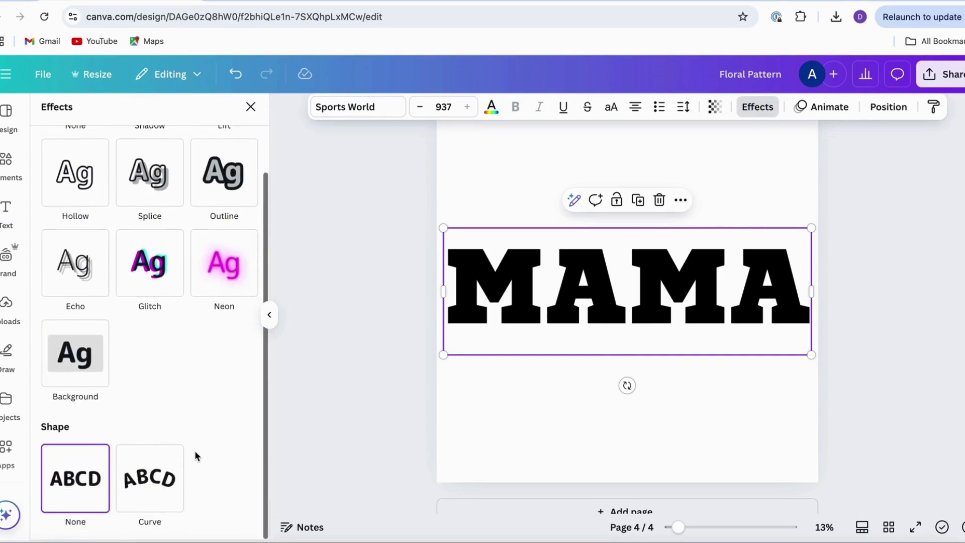
click(149, 484)
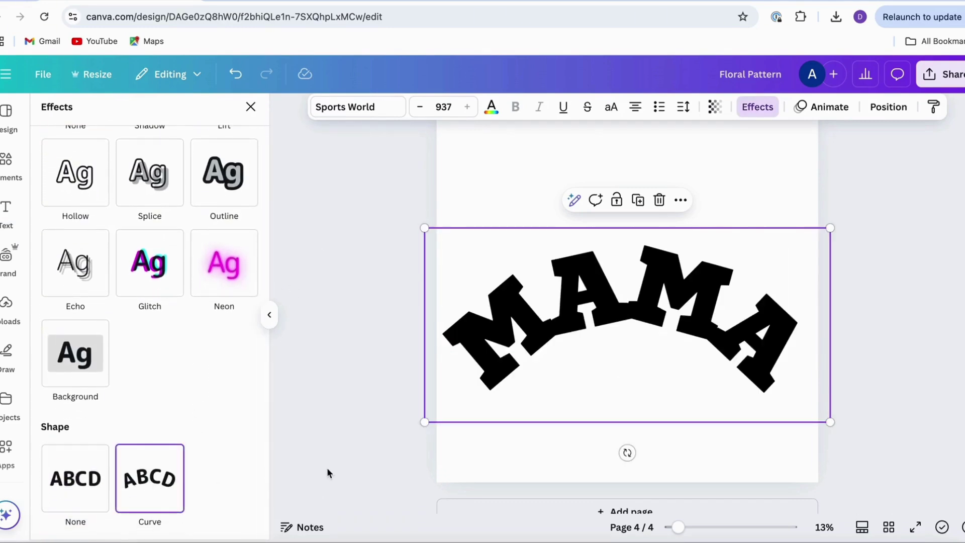
scroll(225, 489, down, 1)
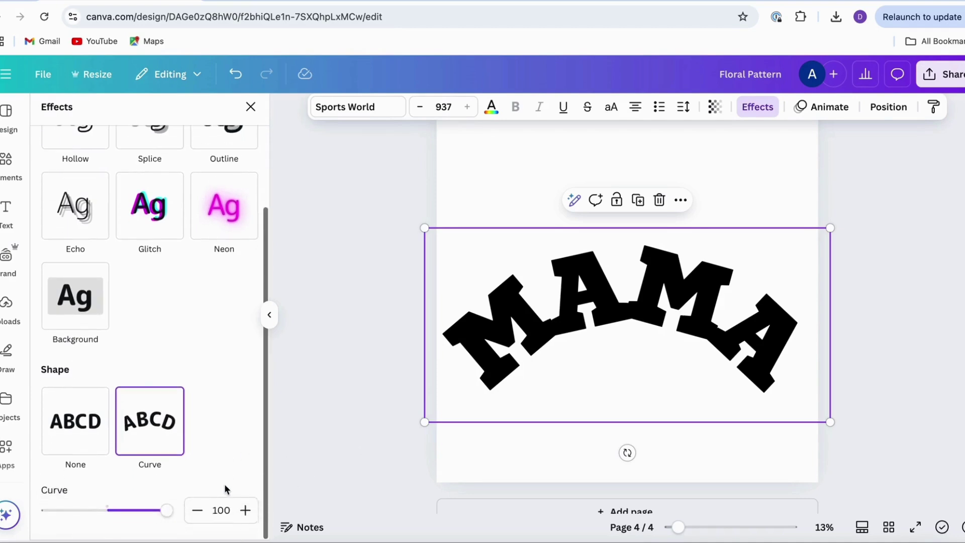
drag(168, 510, 140, 509)
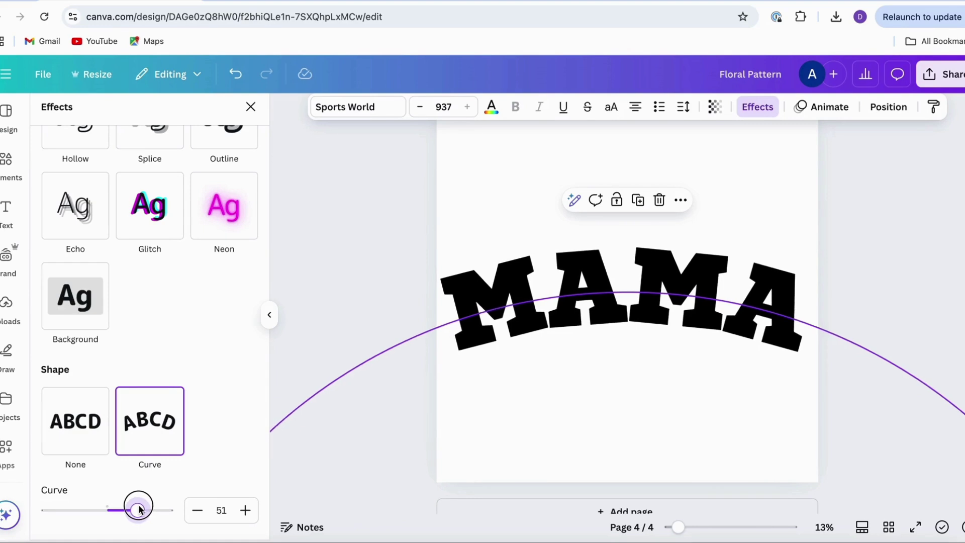
drag(139, 510, 139, 509)
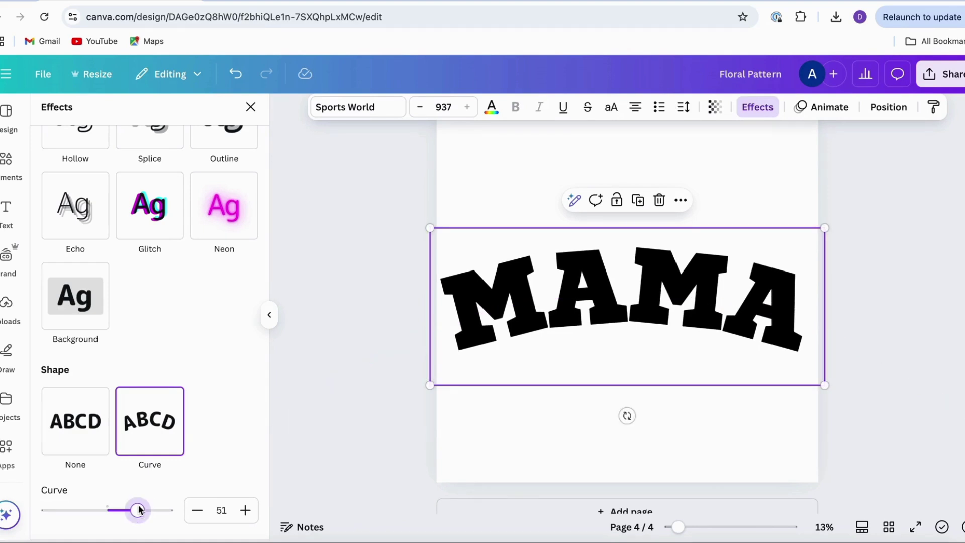
key(Escape)
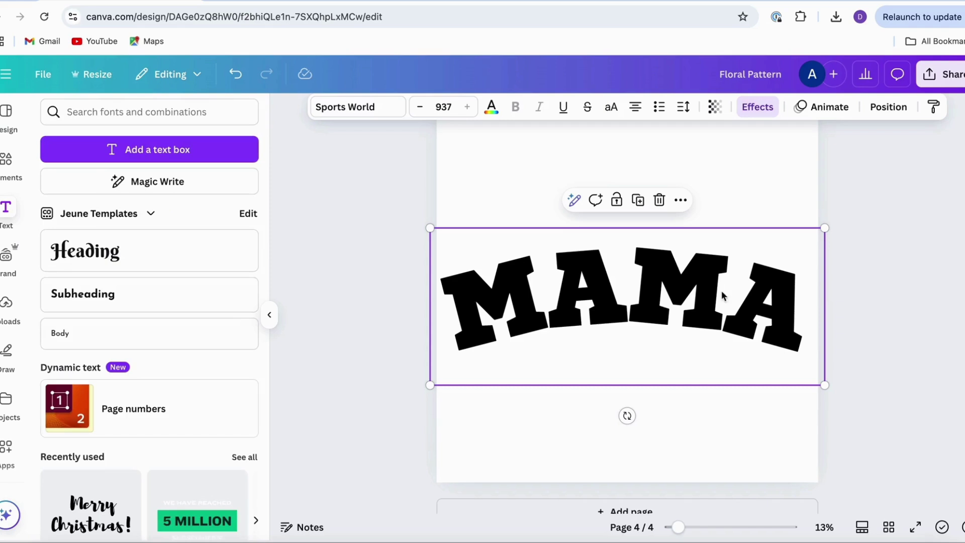
drag(896, 325, 894, 308)
click(894, 307)
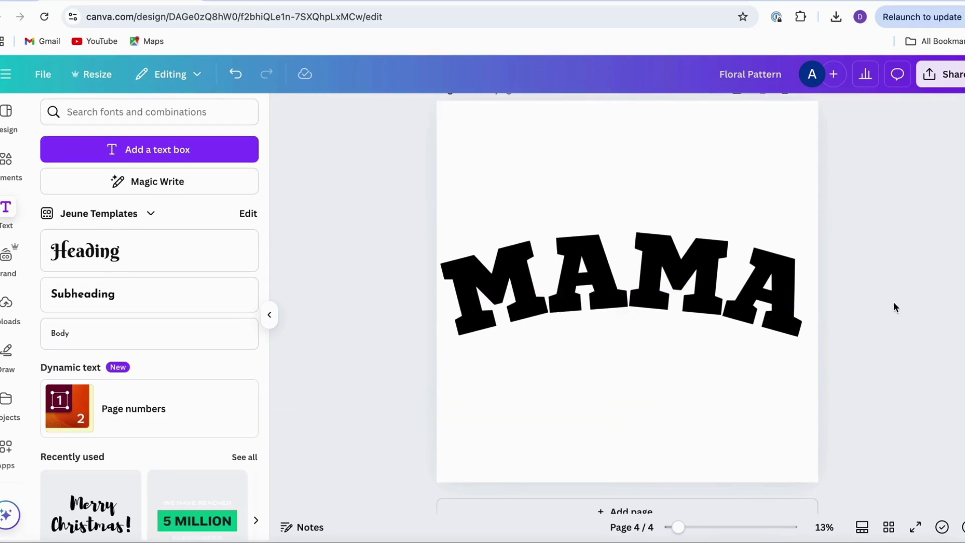
scroll(894, 307, up, 1)
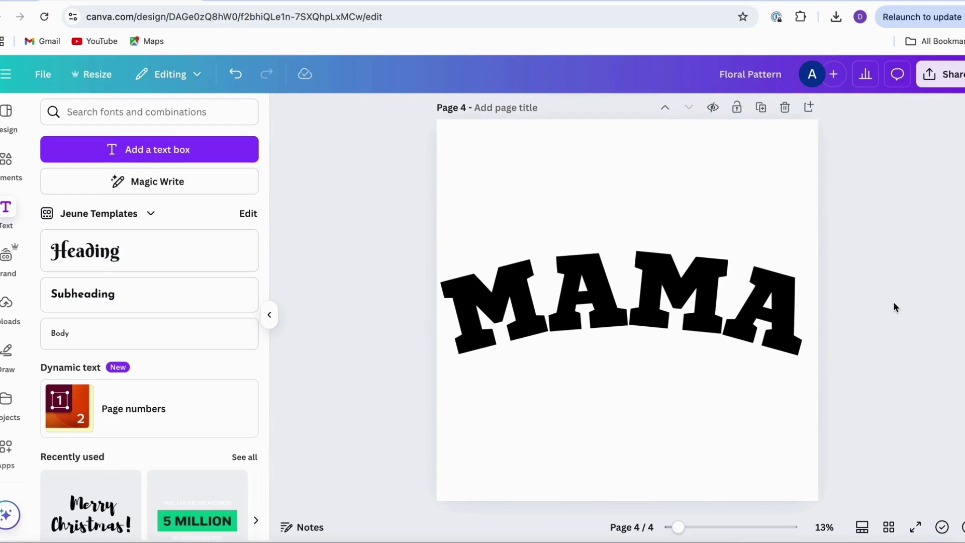
Export page 4 via Share > Download as a transparent-background PNG at 4500 × 4500 px.
click(950, 76)
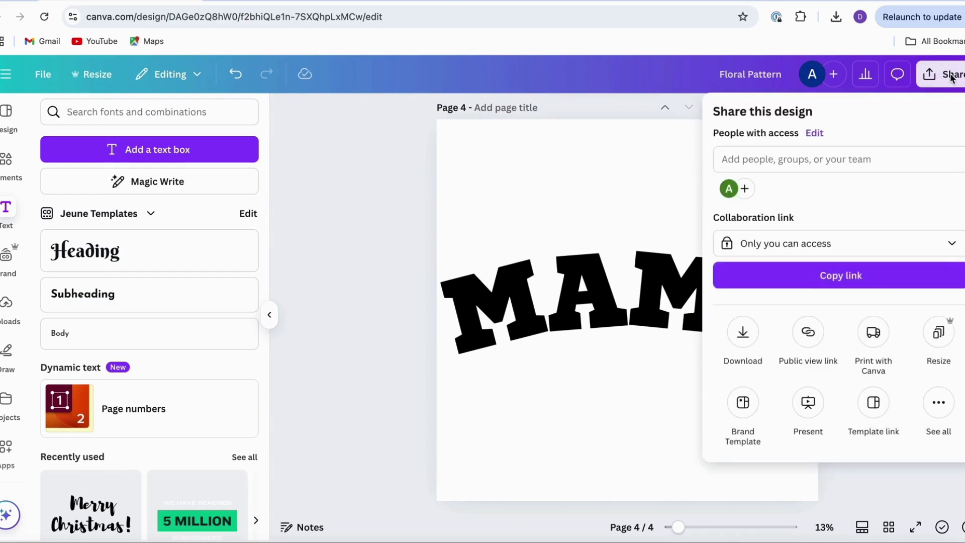
click(743, 332)
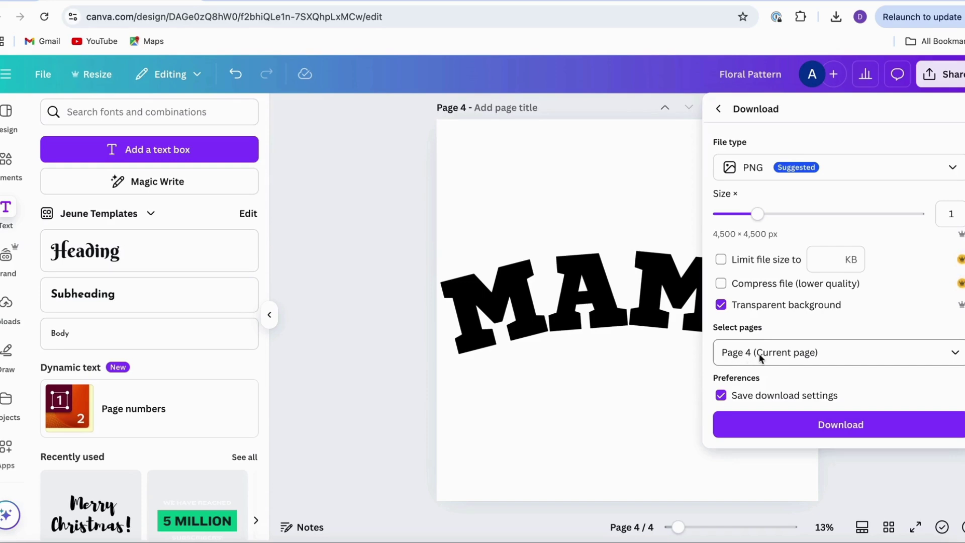
click(794, 425)
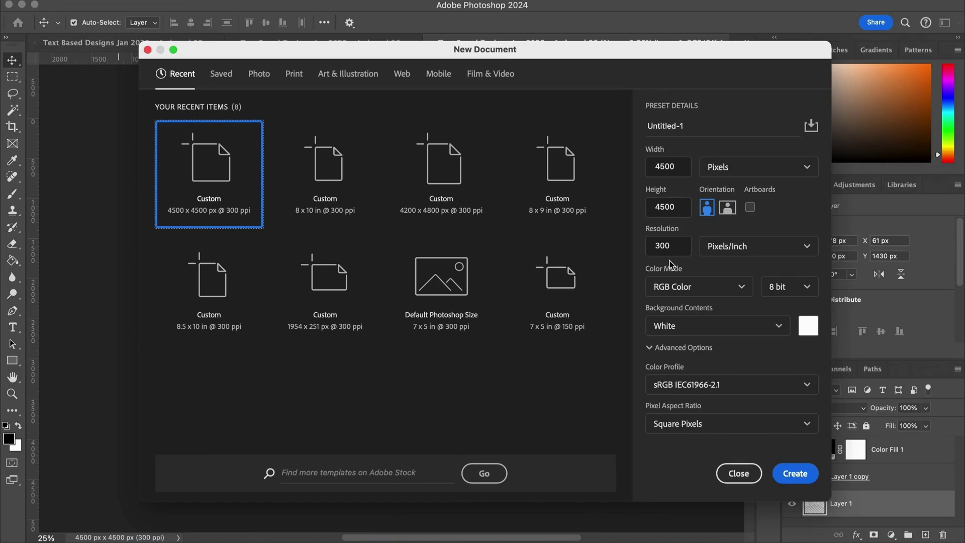
Create the 4500 × 4500 px, 300 ppi document and place the MAMA PNG as layer Floral Pattern (4).
click(796, 475)
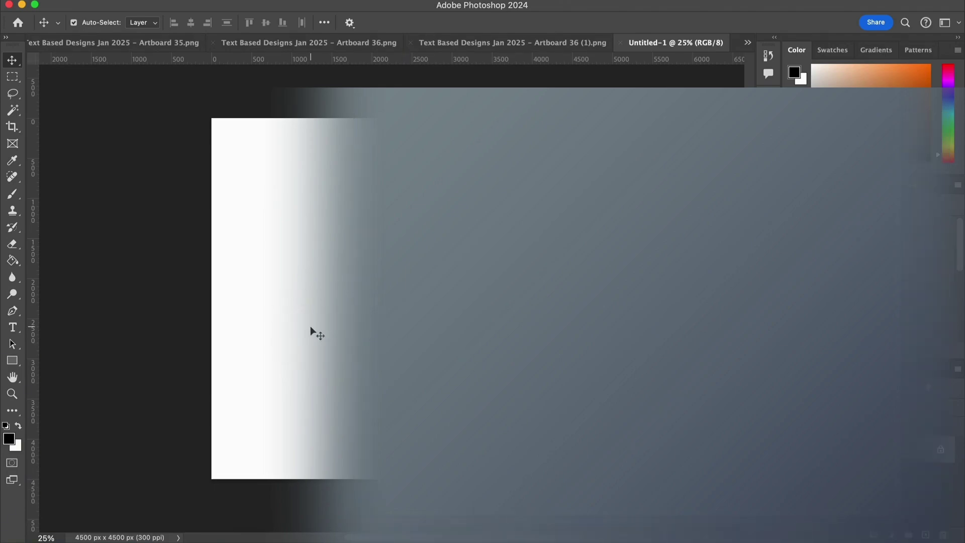
drag(311, 328, 327, 307)
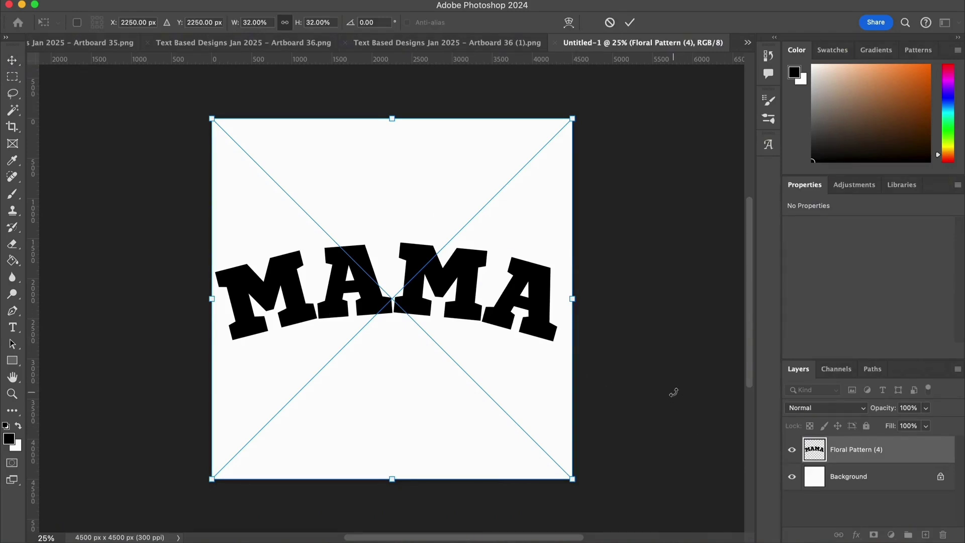
key(Return)
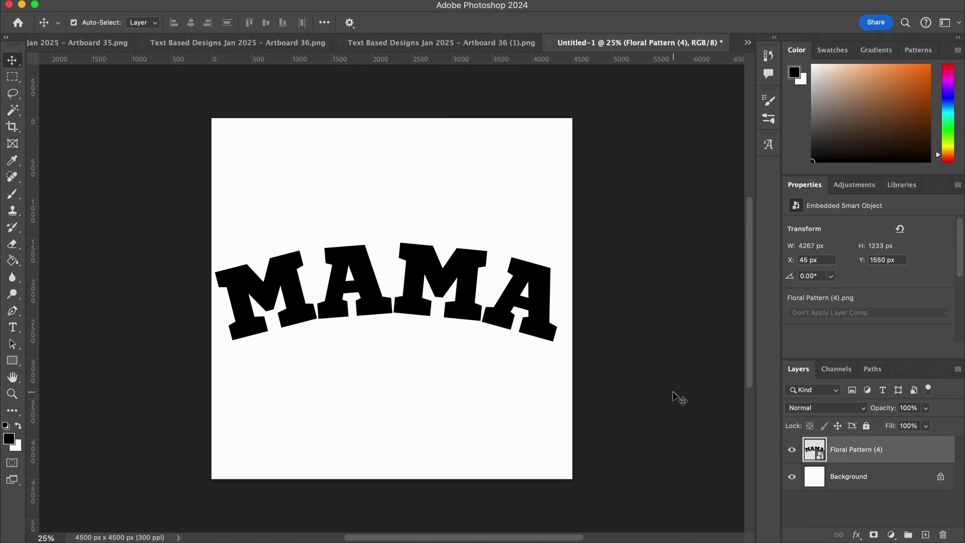
Place the Floral Pattern image from Downloads and clip it to the MAMA layer.
click(736, 541)
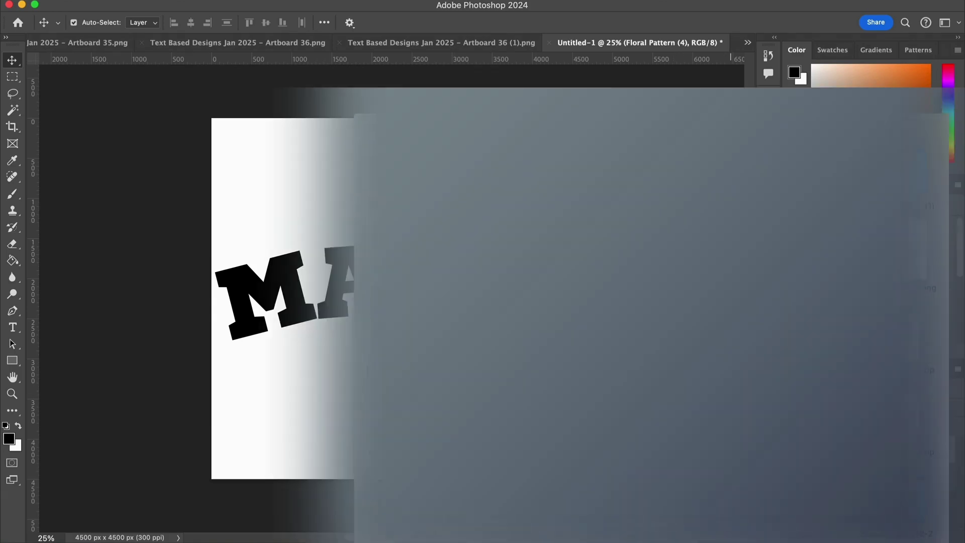
click(361, 326)
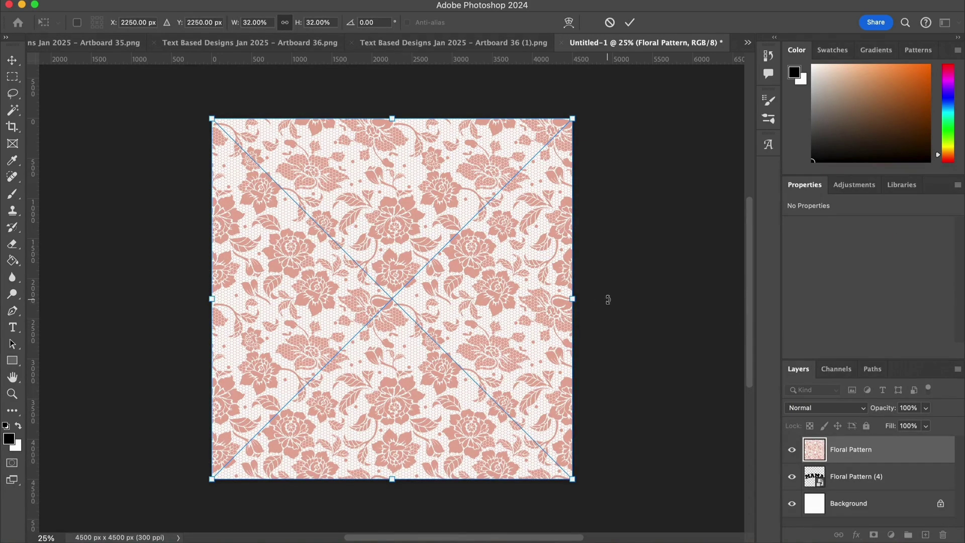
key(Return)
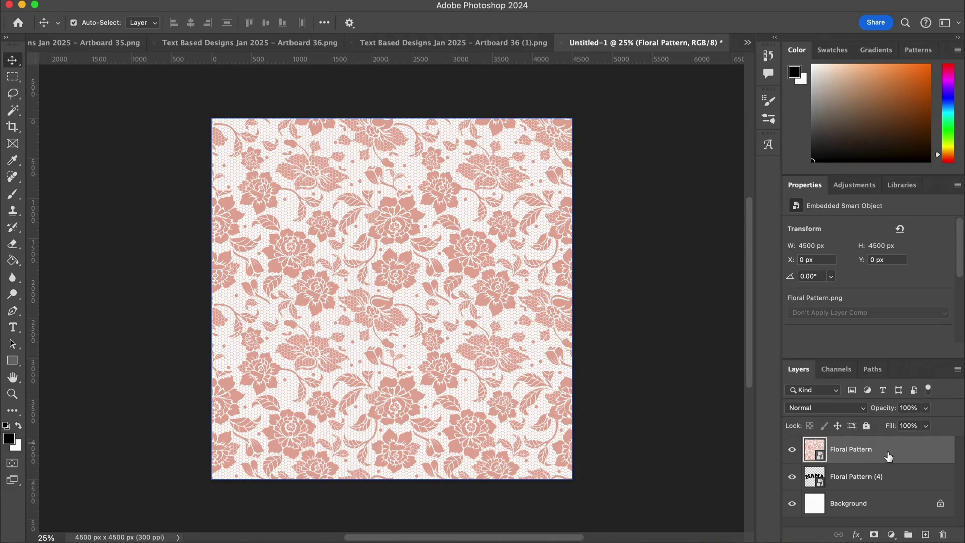
alt+click(809, 462)
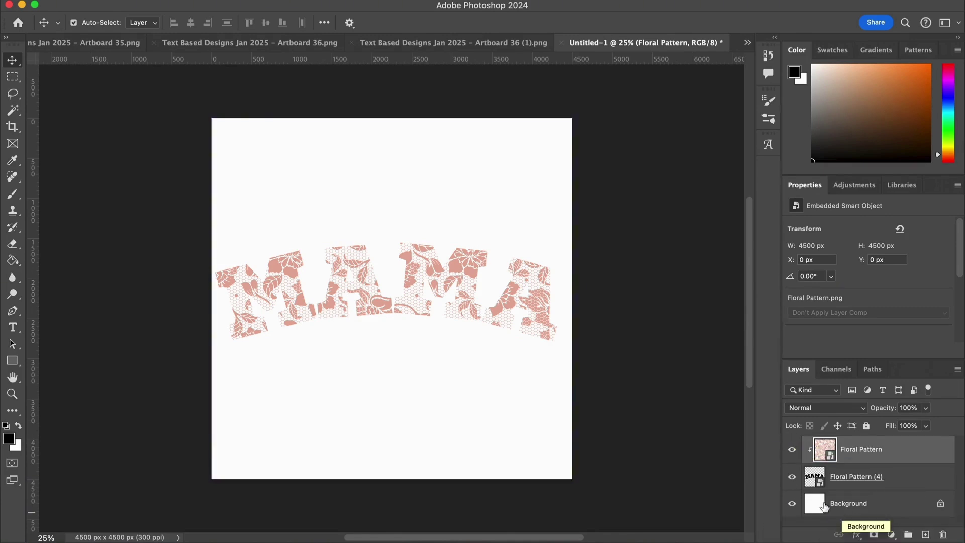
click(842, 509)
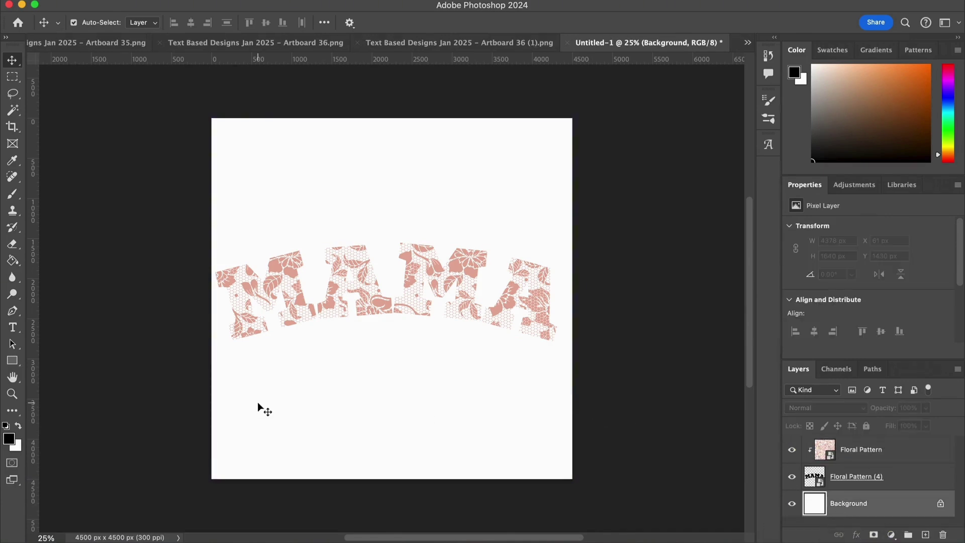
Fill the Background layer with black using the Paint Bucket.
click(12, 260)
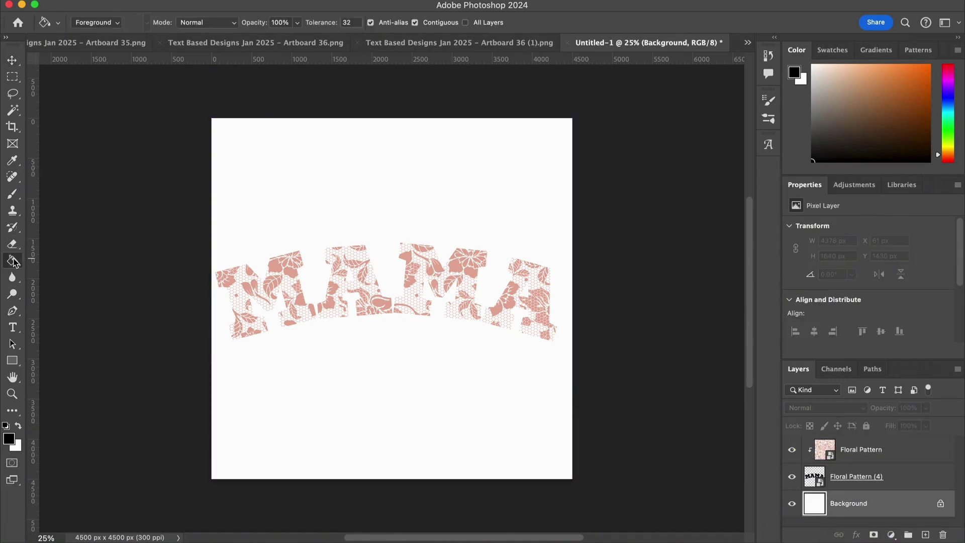
click(244, 213)
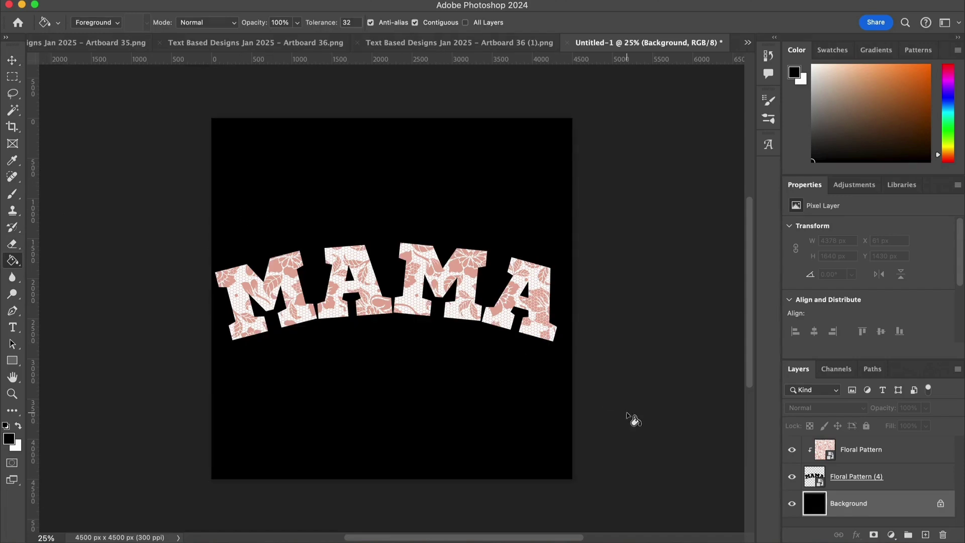
click(12, 60)
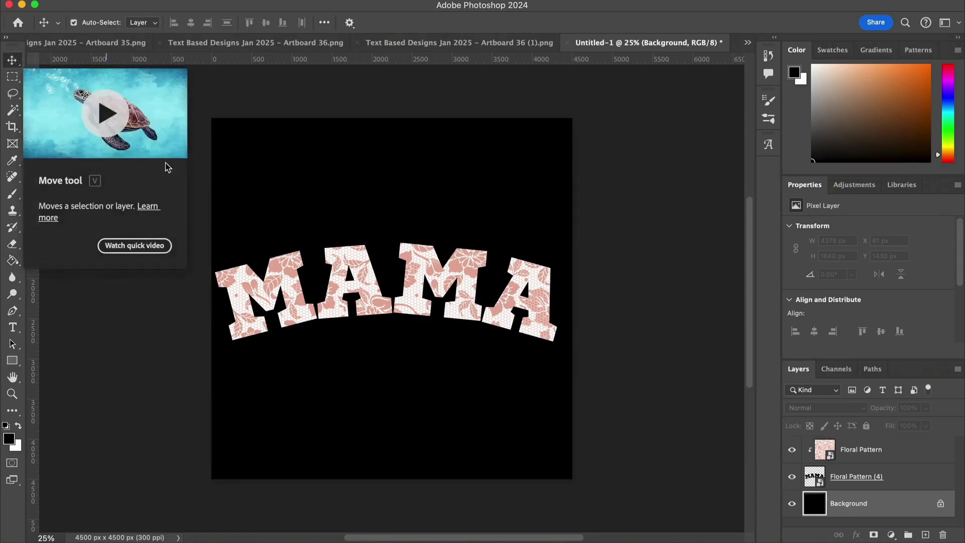
Select the Floral Pattern (4) MAMA layer in the Layers panel.
click(518, 260)
scroll(517, 260, up, 5)
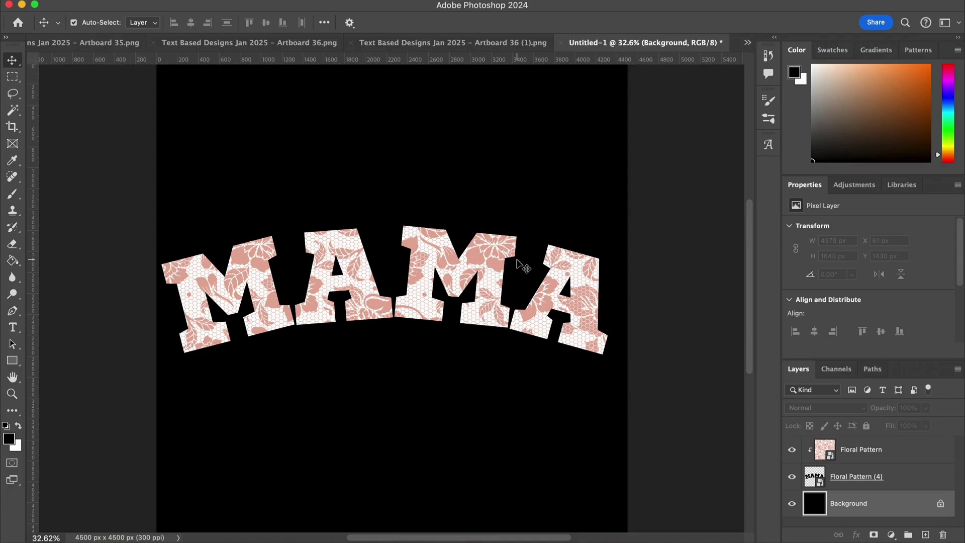
scroll(517, 261, down, 2)
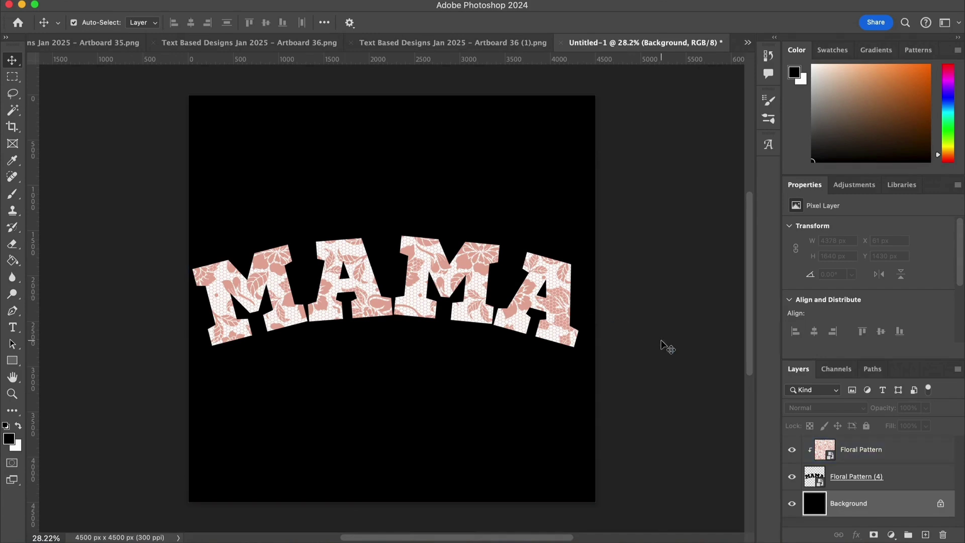
click(851, 444)
click(877, 481)
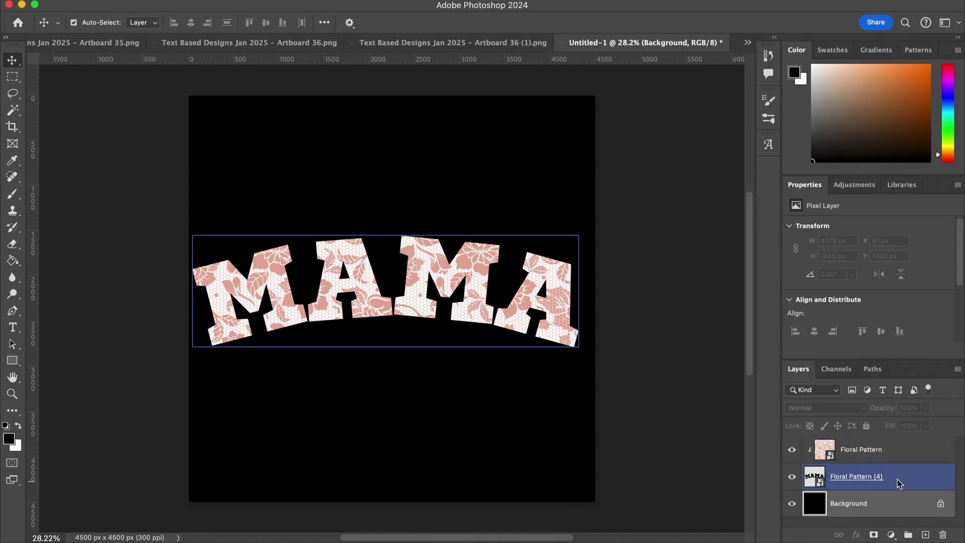
click(900, 483)
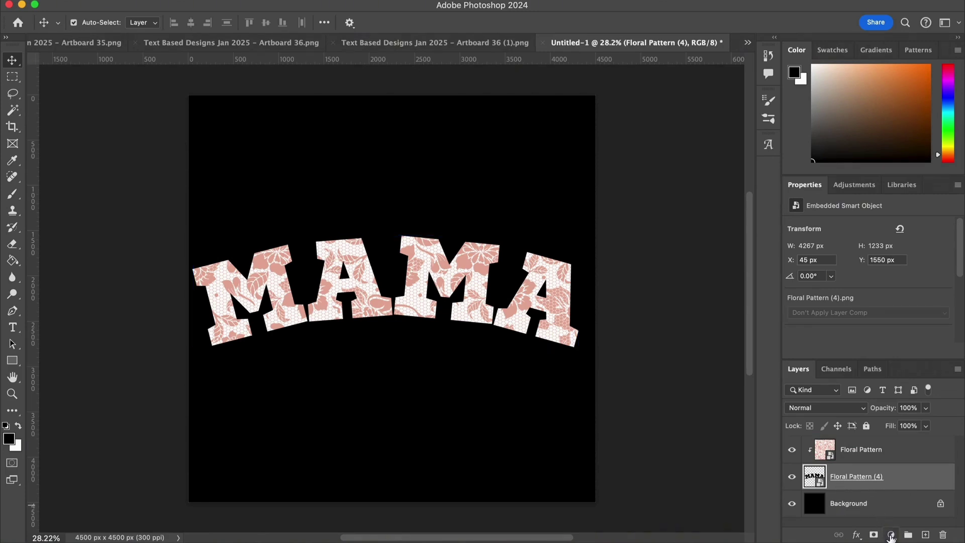
Add a Stroke effect to the MAMA layer in pink f88d8d.
click(857, 536)
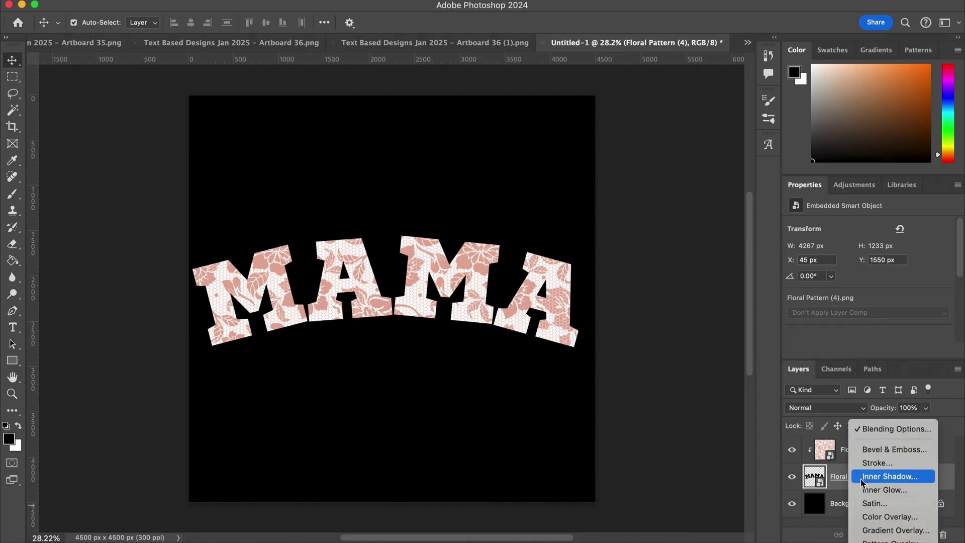
click(877, 470)
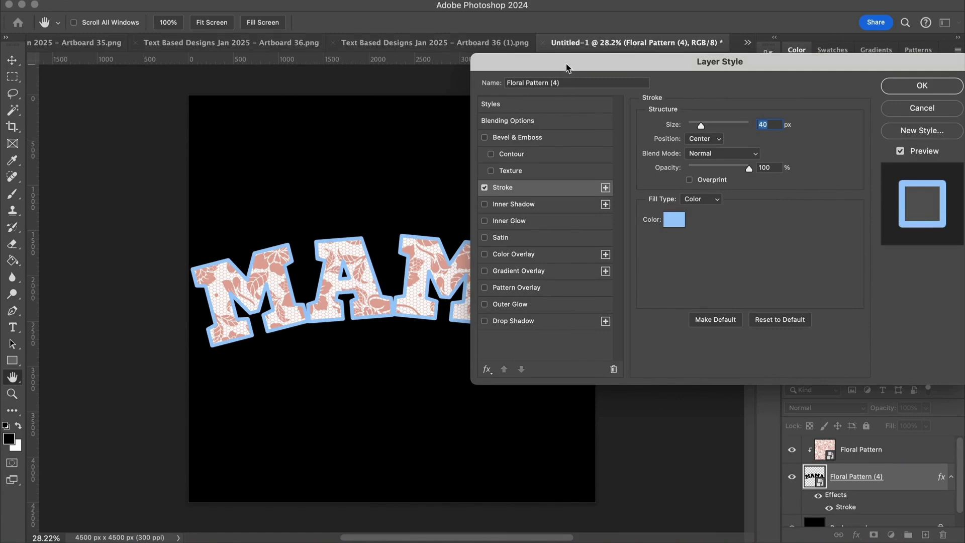
mouse_move(569, 66)
mouse_down()
mouse_move(599, 65)
mouse_move(582, 59)
mouse_up()
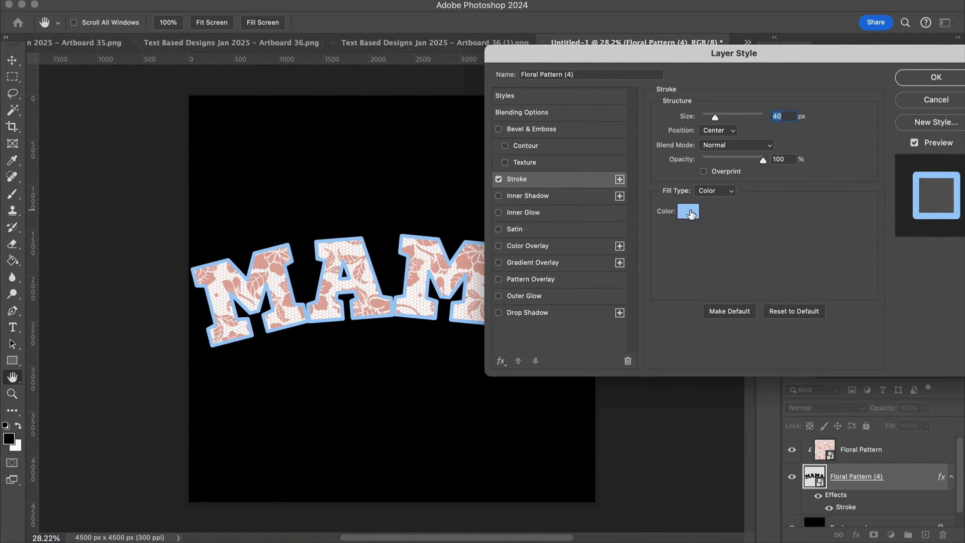
click(689, 212)
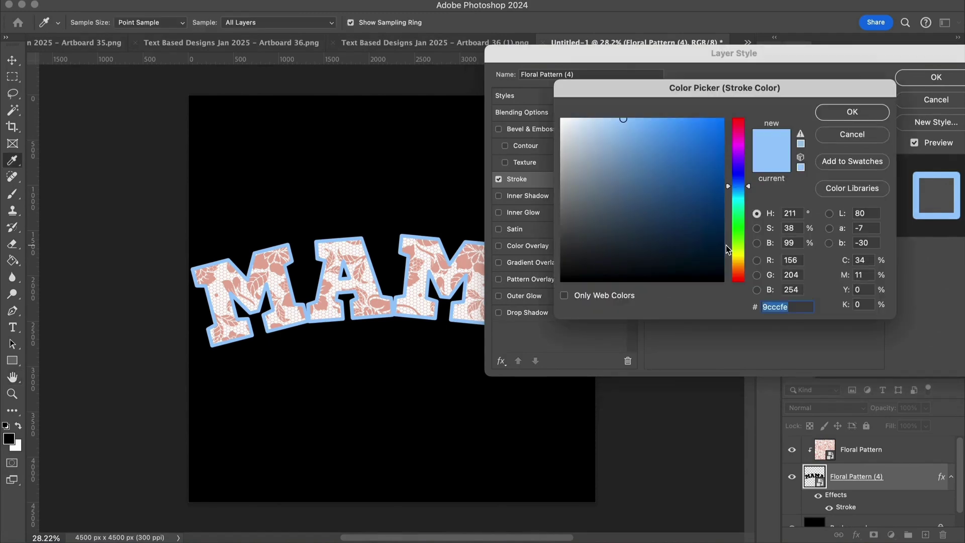
drag(739, 276, 740, 285)
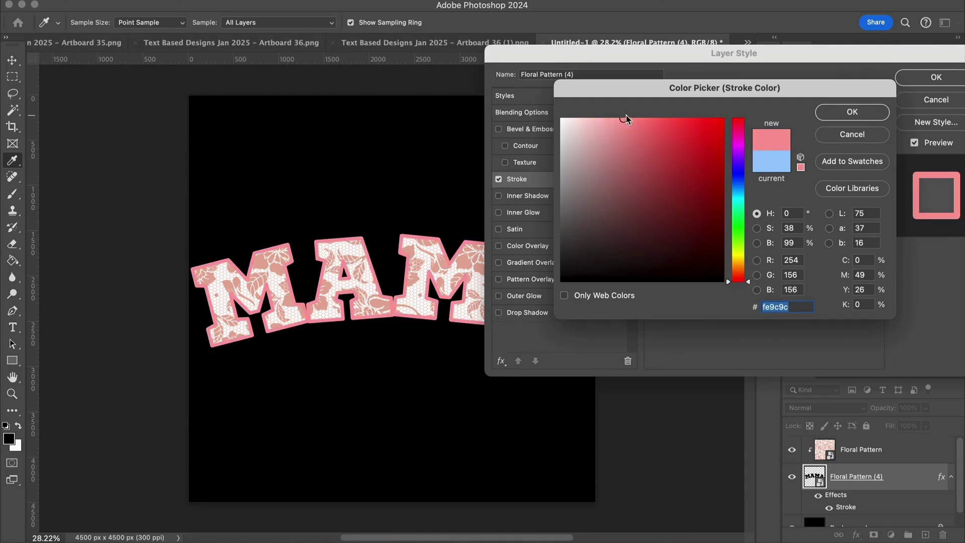
drag(623, 119, 631, 122)
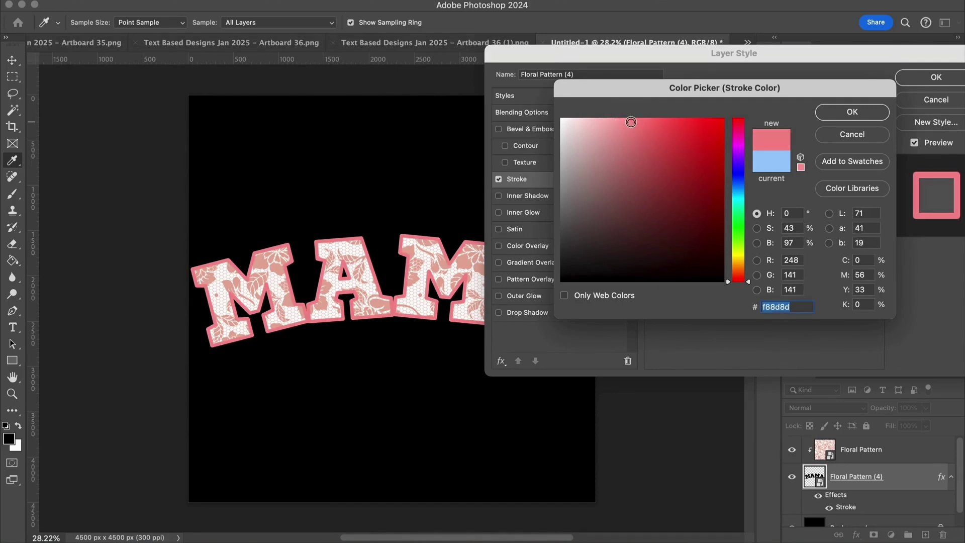
click(845, 116)
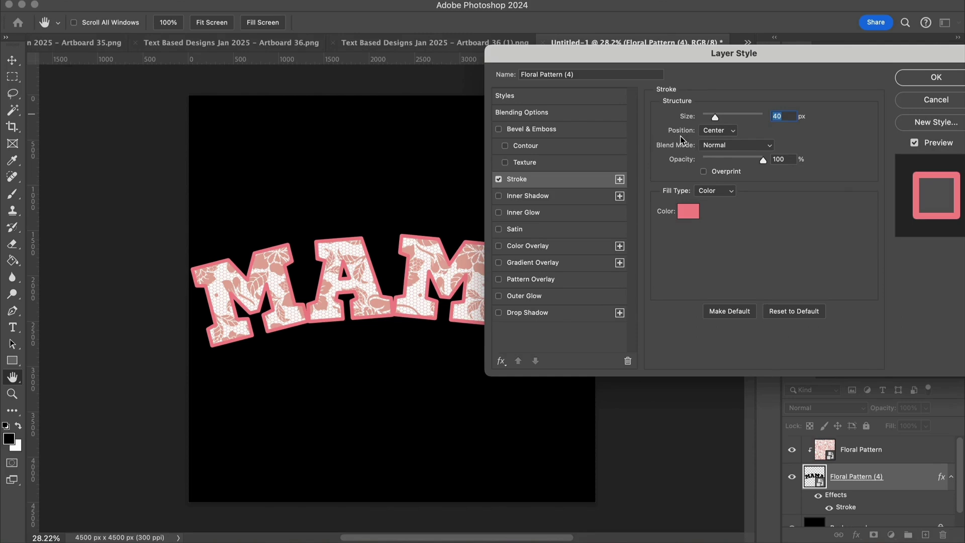
Centre the stroke on the letter edges at 27 px and apply it.
click(734, 133)
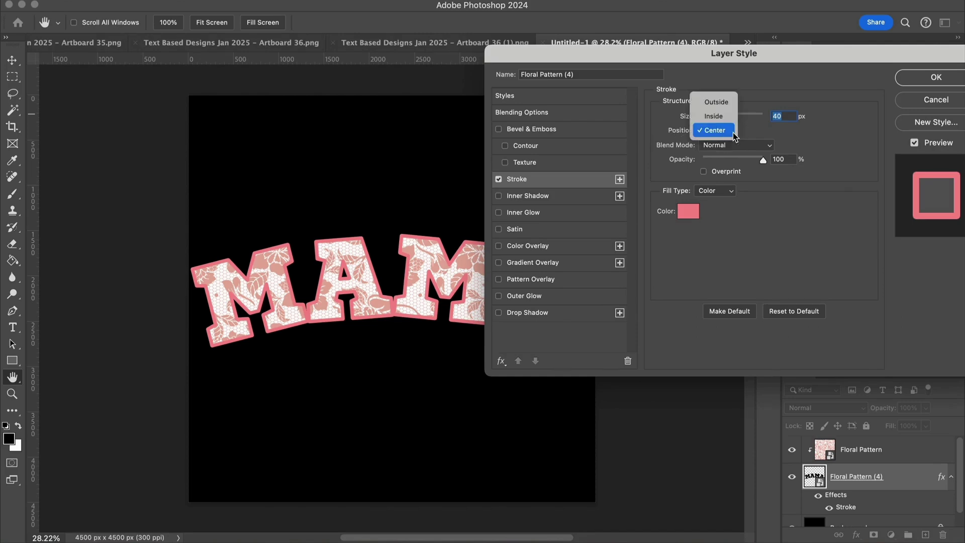
click(716, 102)
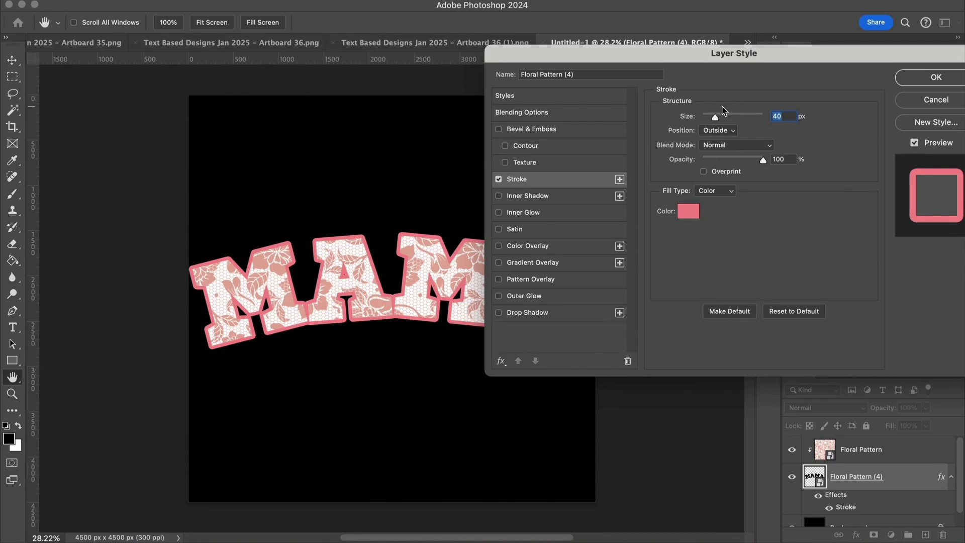
click(735, 132)
click(718, 145)
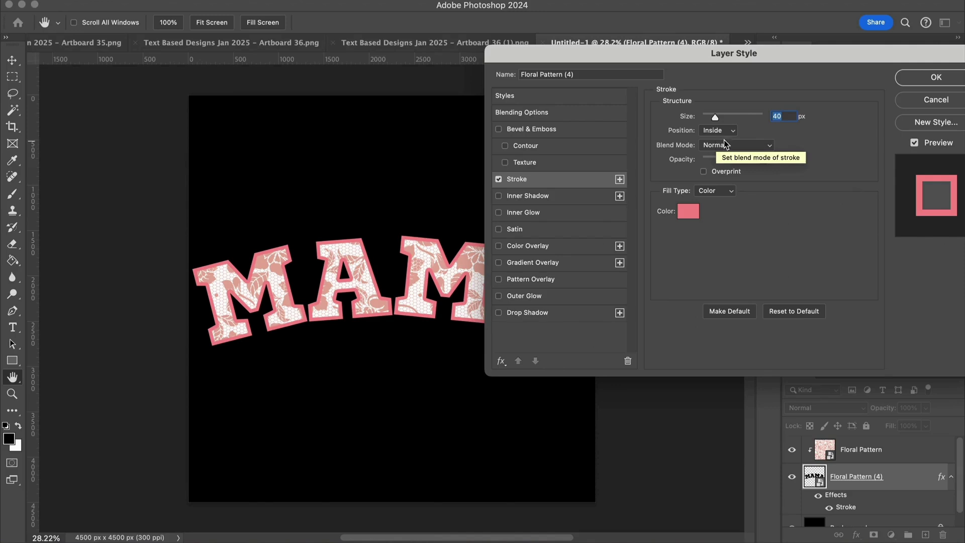
click(733, 131)
click(716, 145)
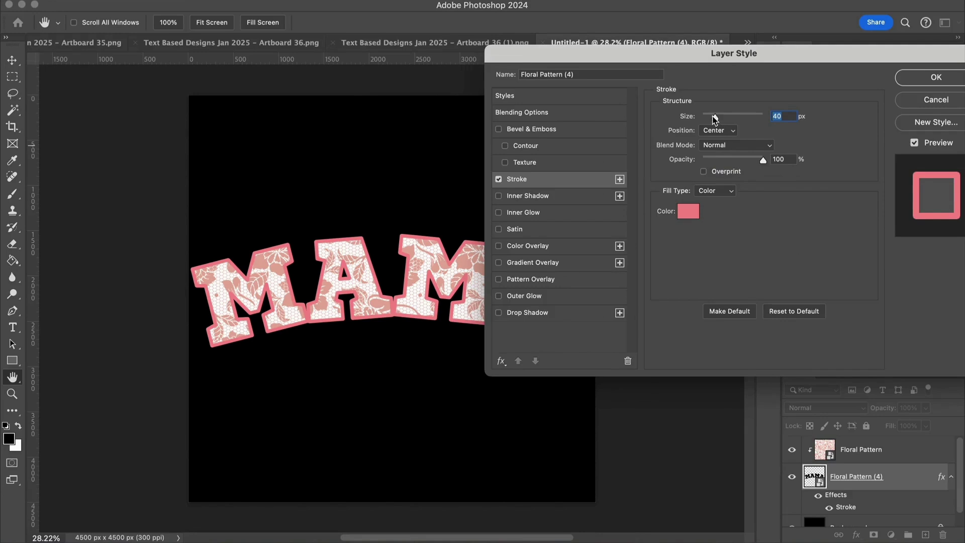
drag(714, 118, 714, 118)
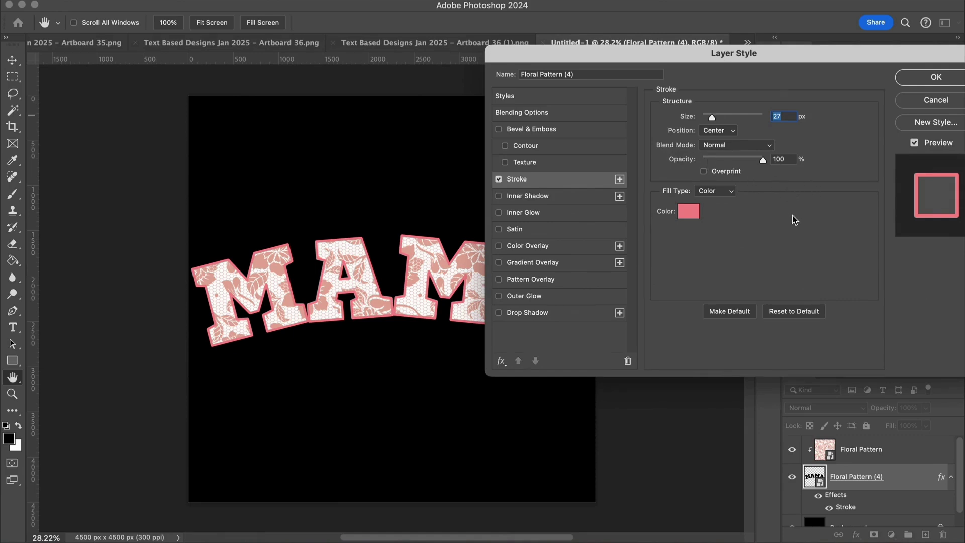
click(917, 82)
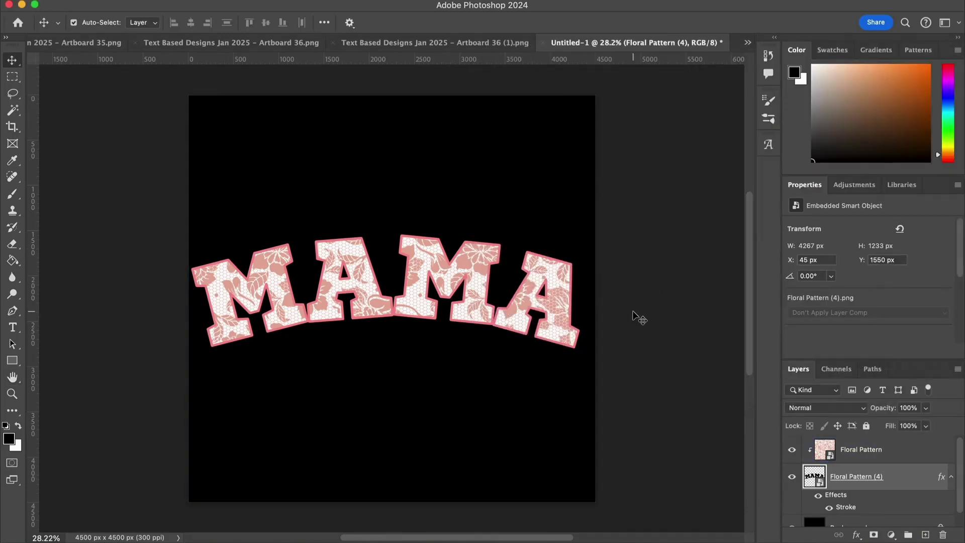
Make the Floral Pattern layer active and bring up its layer effects list.
click(652, 356)
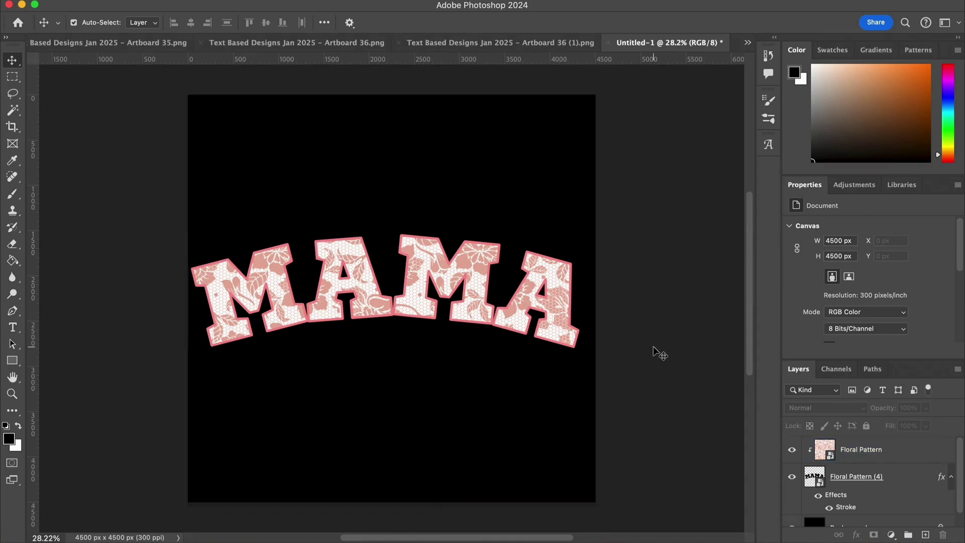
click(877, 455)
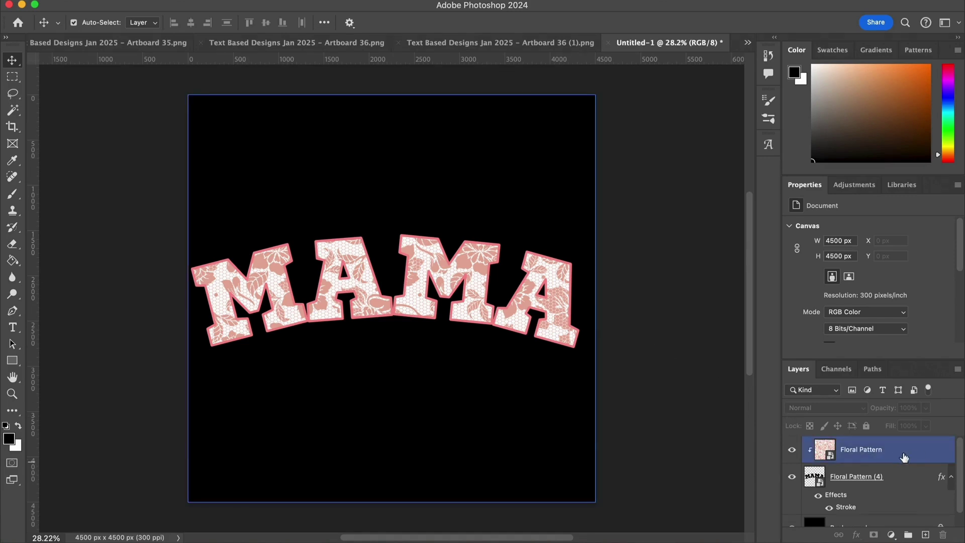
click(898, 459)
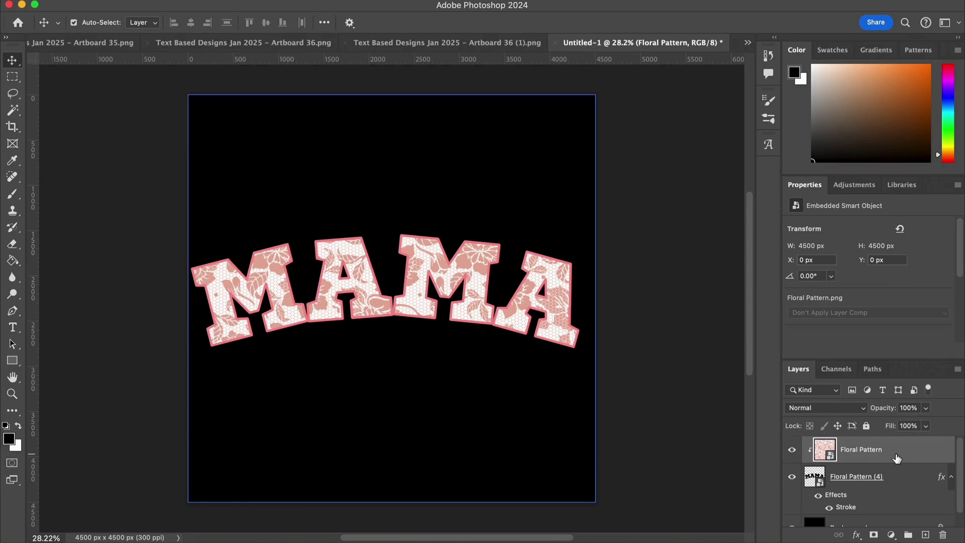
click(856, 536)
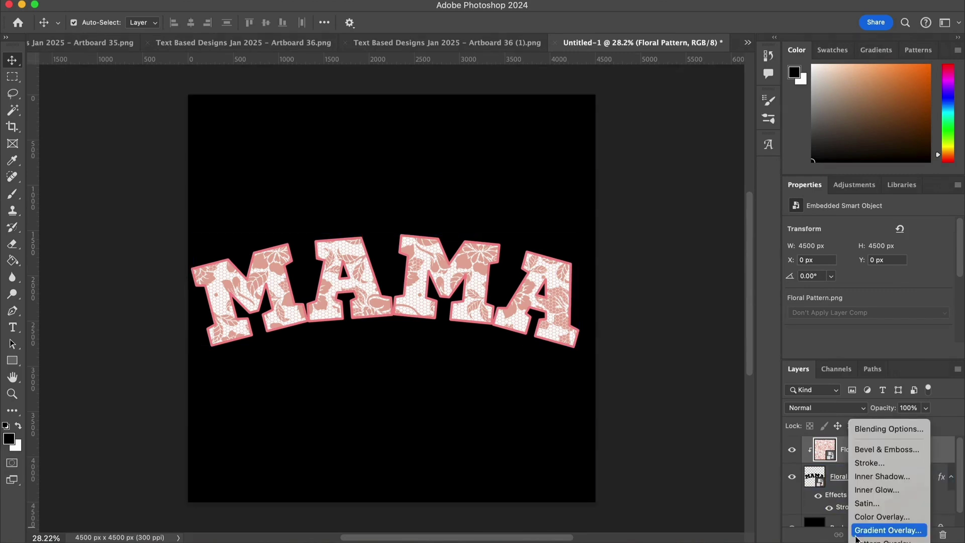
Add a Color Overlay to the Floral Pattern layer in Color blend mode.
click(874, 518)
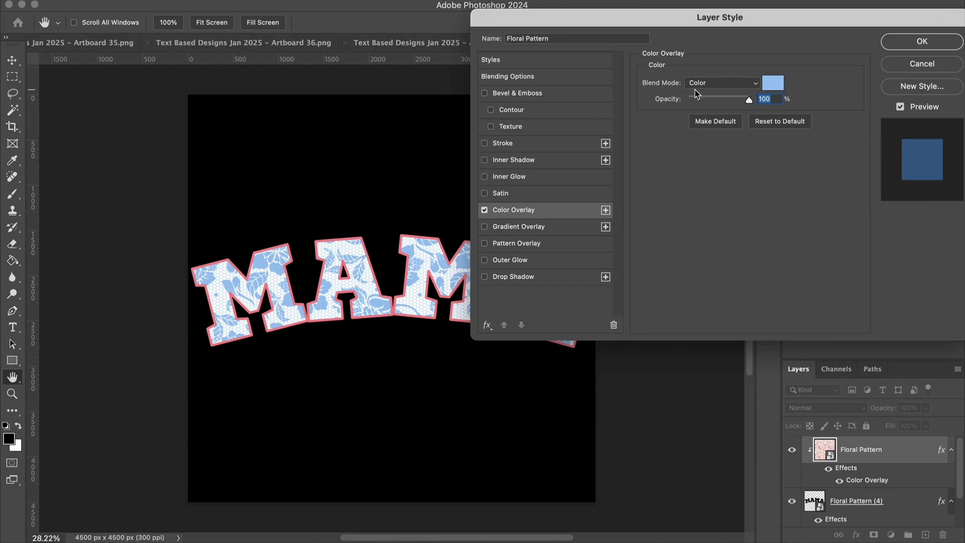
click(756, 84)
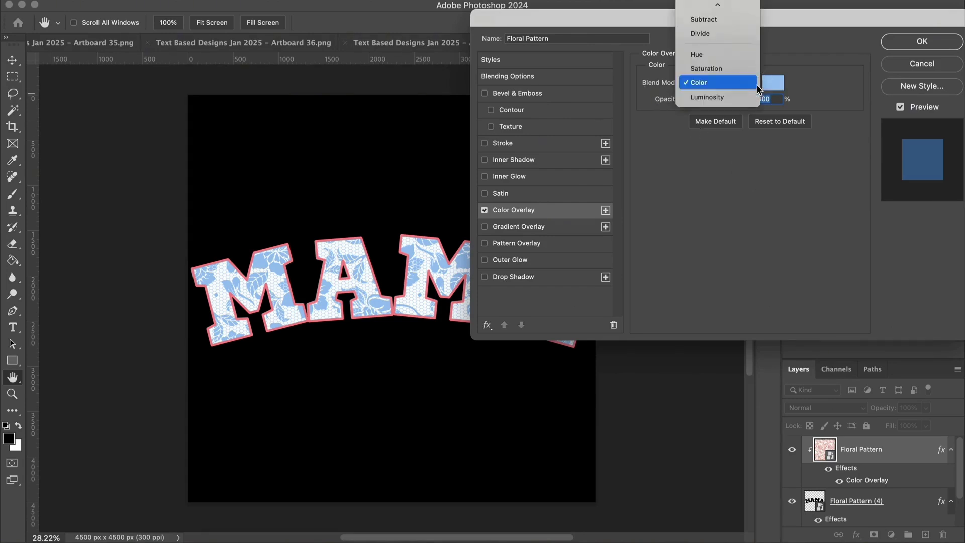
scroll(705, 89, up, 10)
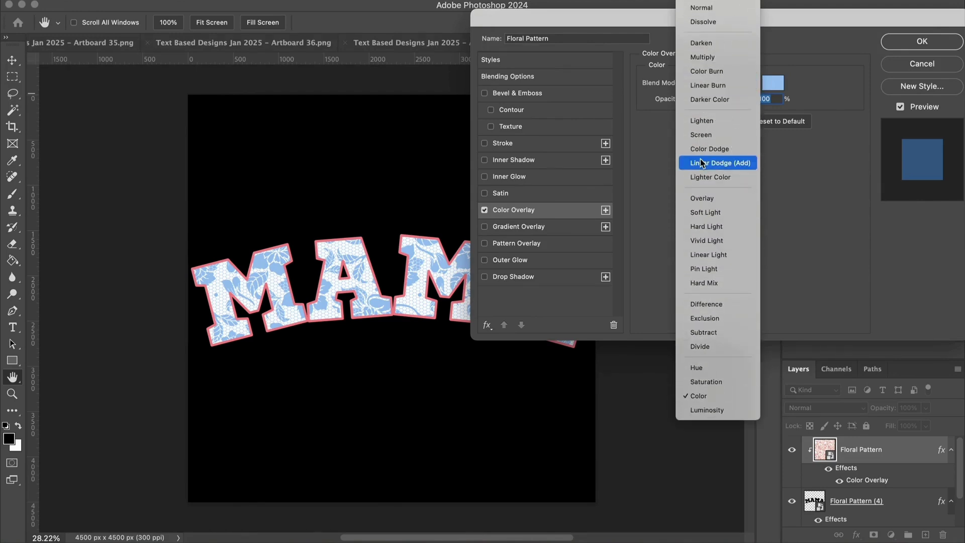
click(704, 401)
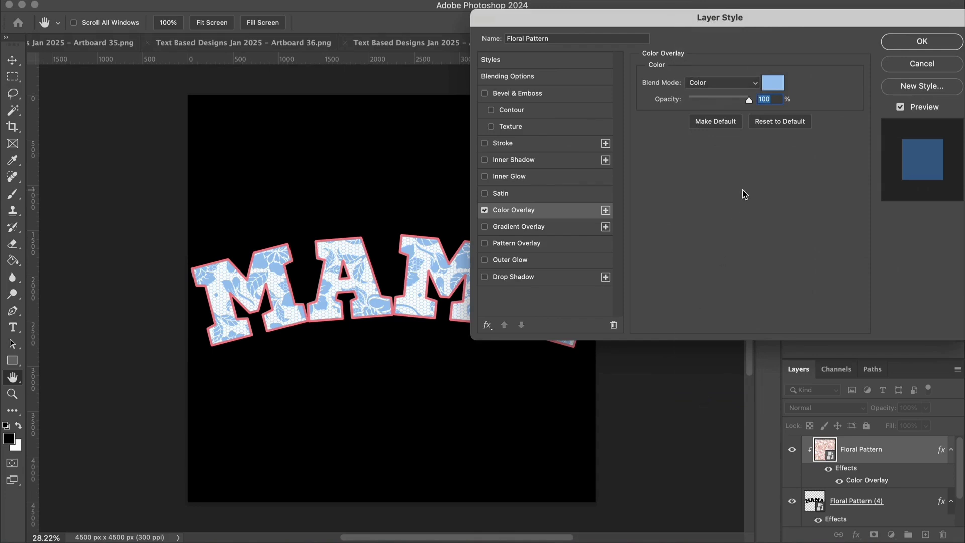
Set the overlay colour to light blue b5d6f7.
click(772, 83)
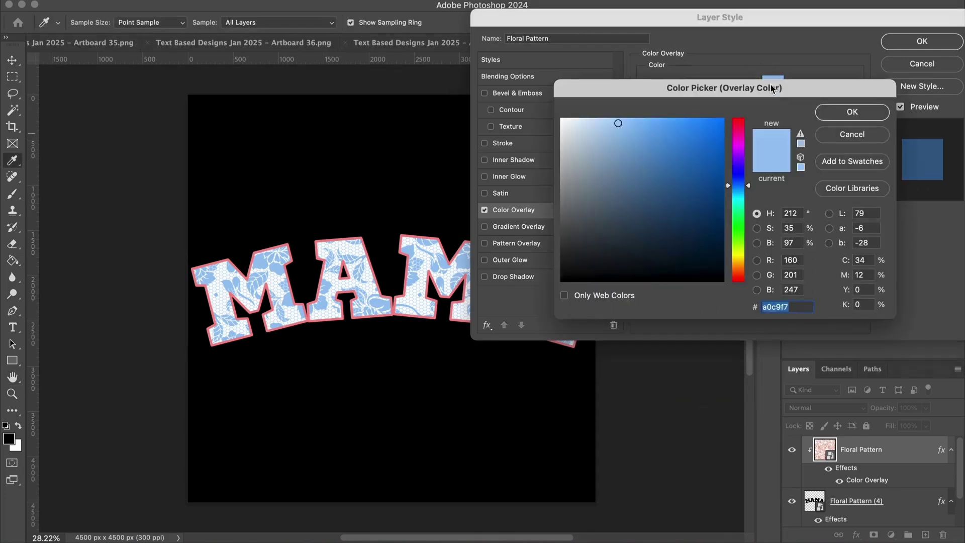
click(644, 163)
click(693, 198)
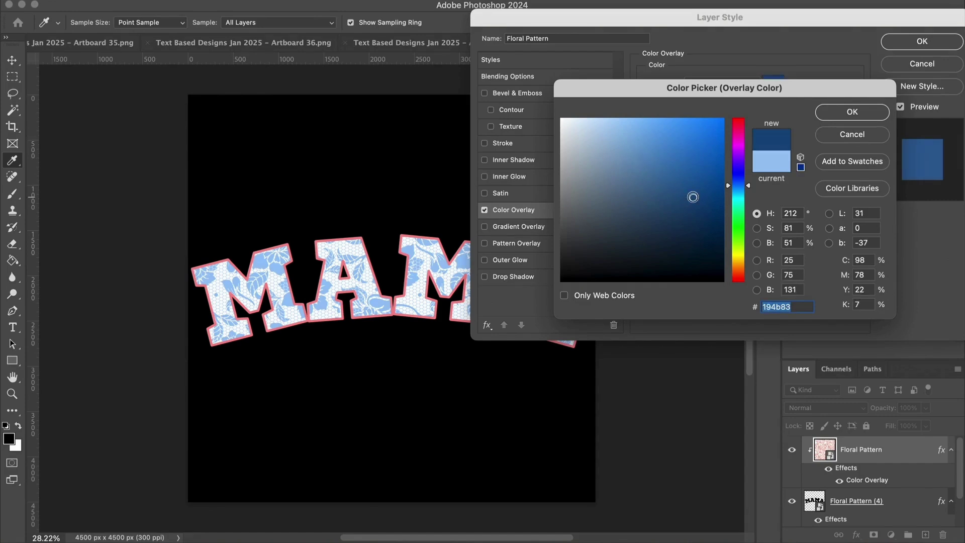
click(739, 224)
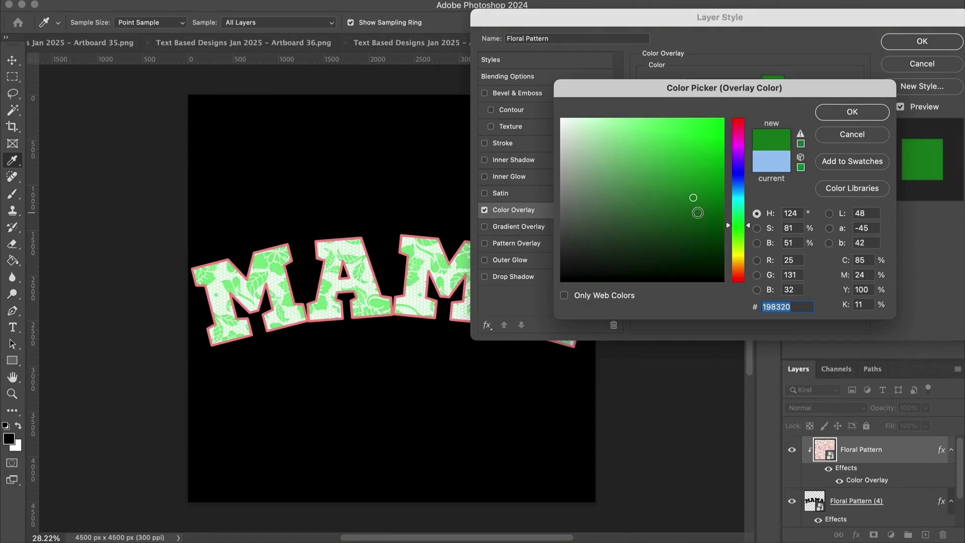
click(737, 140)
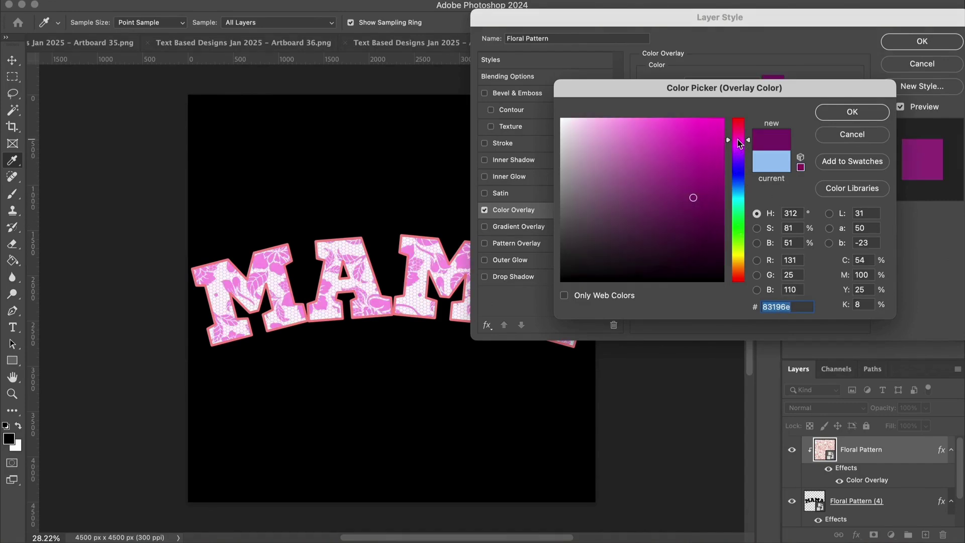
click(640, 129)
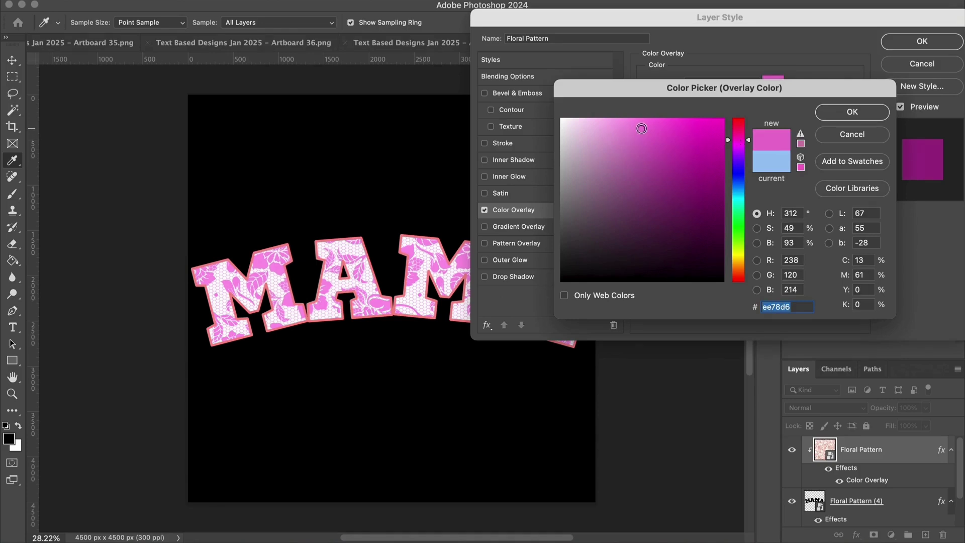
click(605, 123)
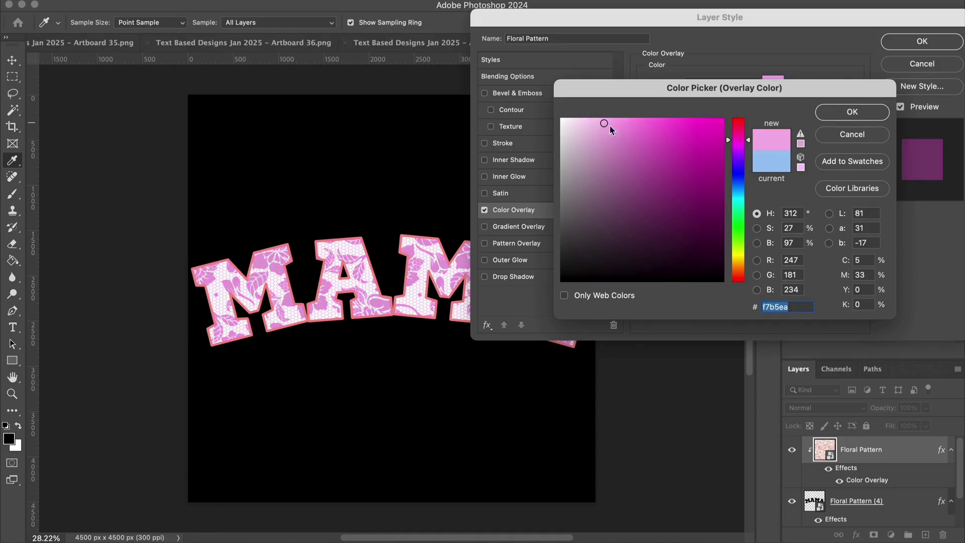
click(739, 173)
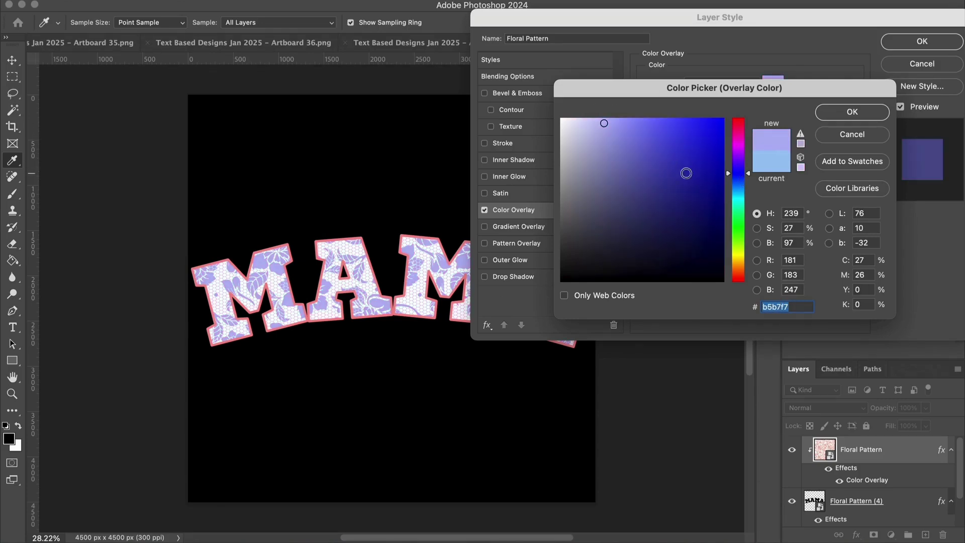
click(737, 186)
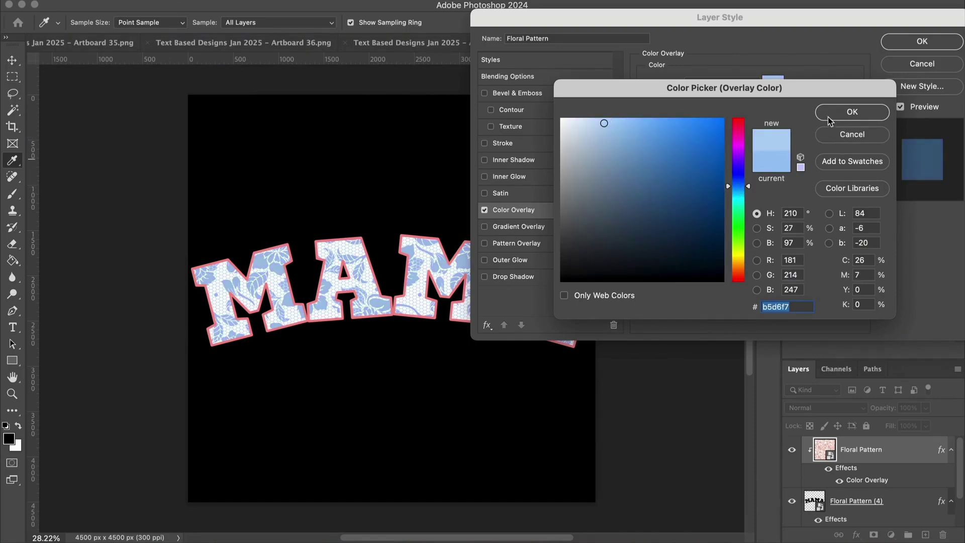
click(844, 115)
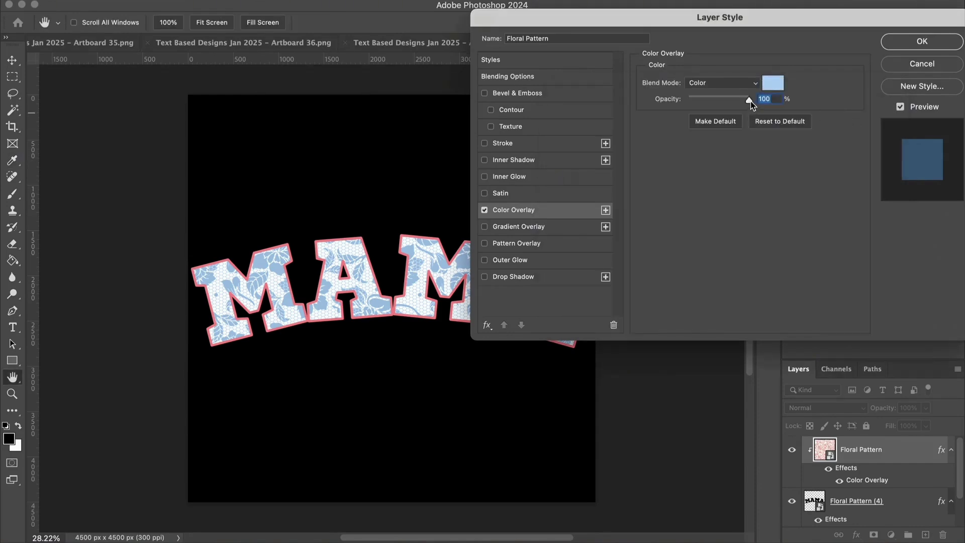
Lower the overlay opacity to 79% and apply the effect.
mouse_move(750, 101)
mouse_down()
mouse_move(733, 102)
mouse_move(752, 105)
mouse_up()
click(909, 49)
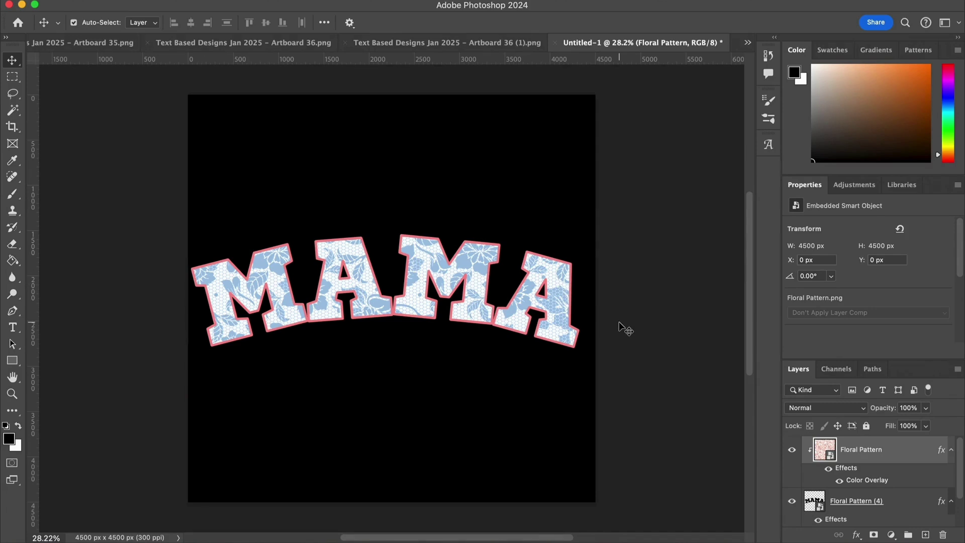
scroll(794, 481, down, 1)
Sample the pattern blue for the MAMA stroke and set it to 8bc2f8.
click(796, 483)
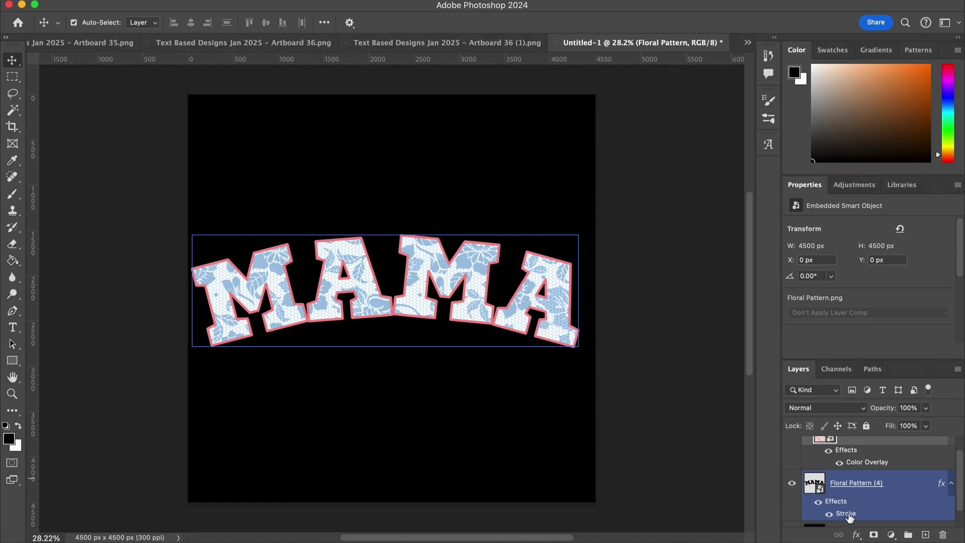
double_click(847, 514)
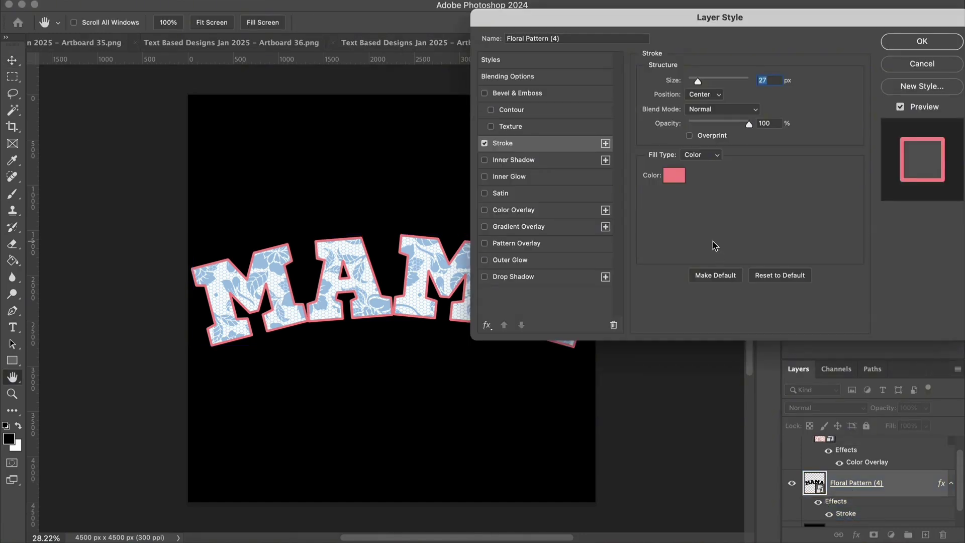
click(674, 175)
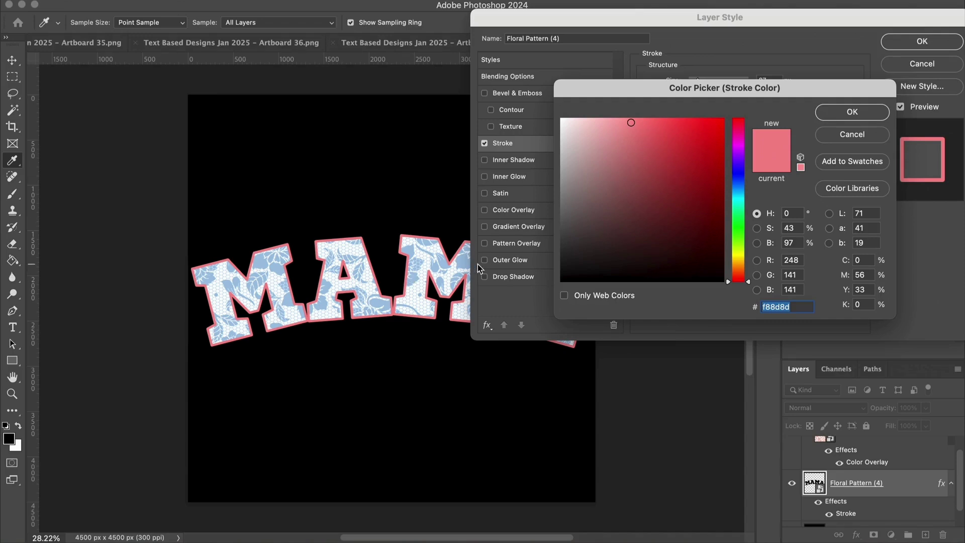
click(381, 297)
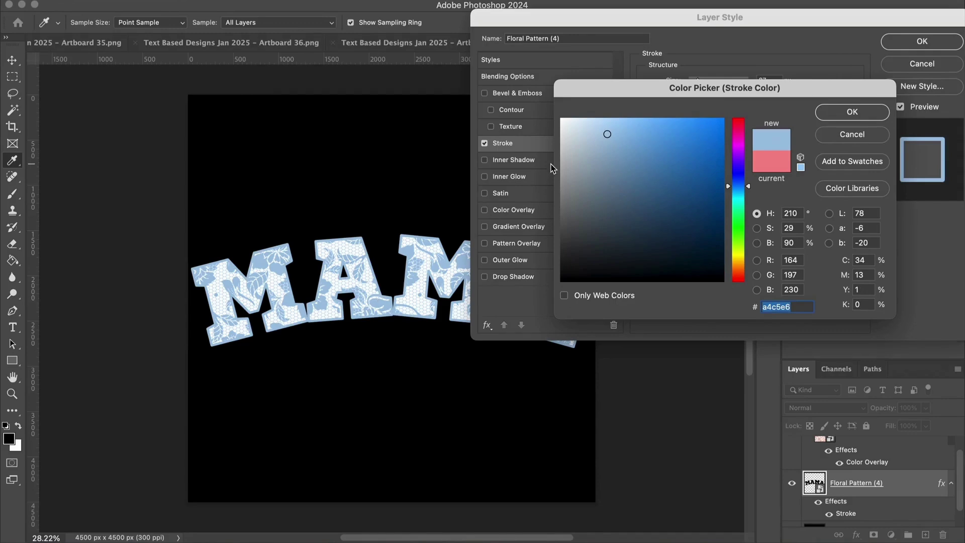
click(622, 123)
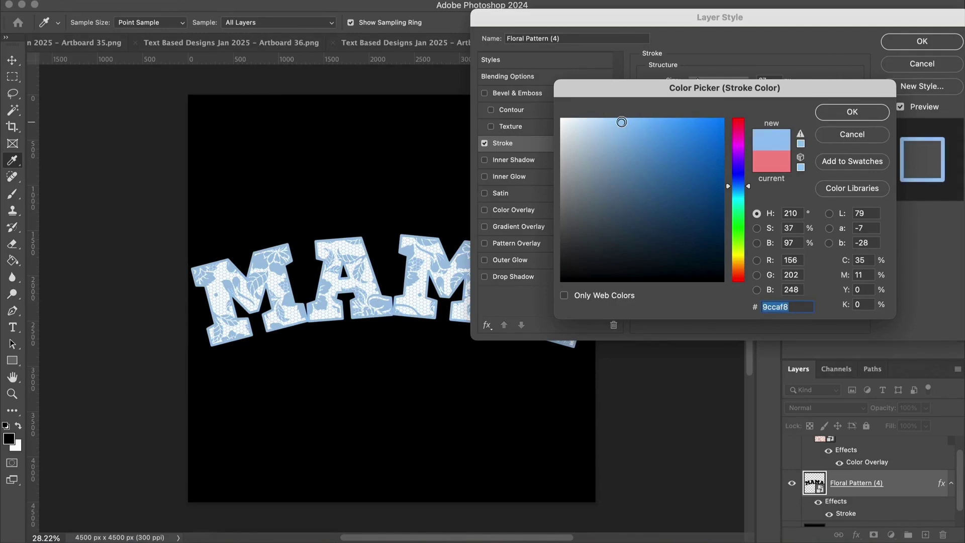
click(633, 122)
click(848, 115)
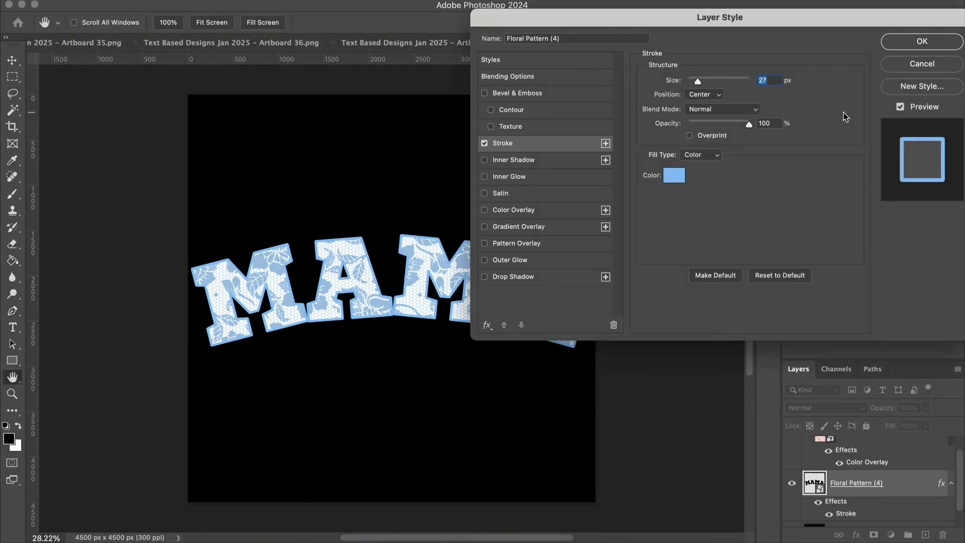
click(916, 42)
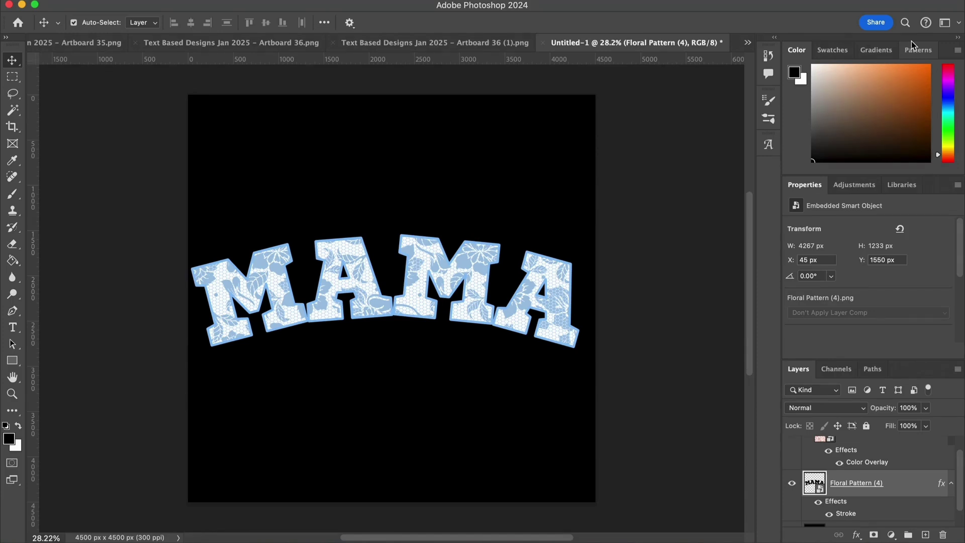
Start a Distort transform on the MAMA artwork via Edit > Transform.
drag(846, 450, 859, 471)
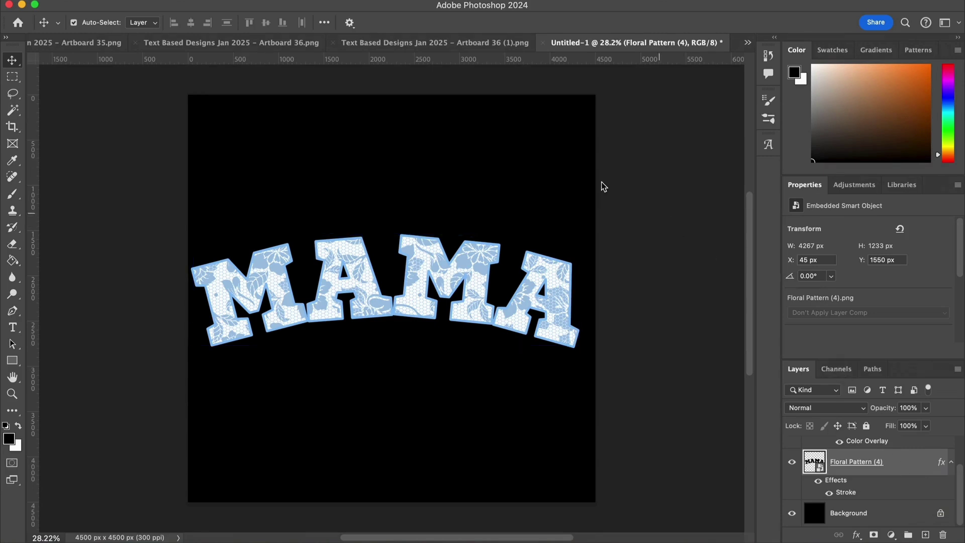
click(151, 0)
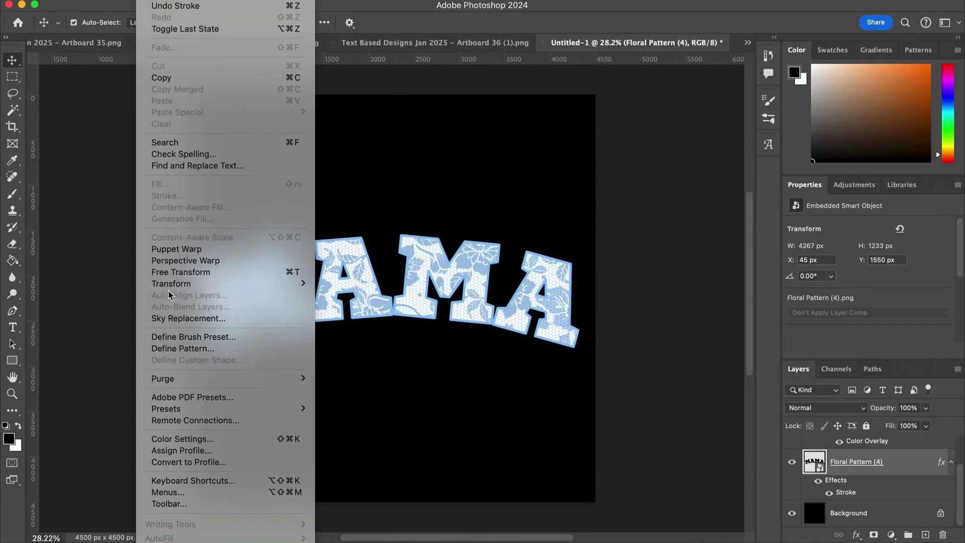
mouse_move(171, 289)
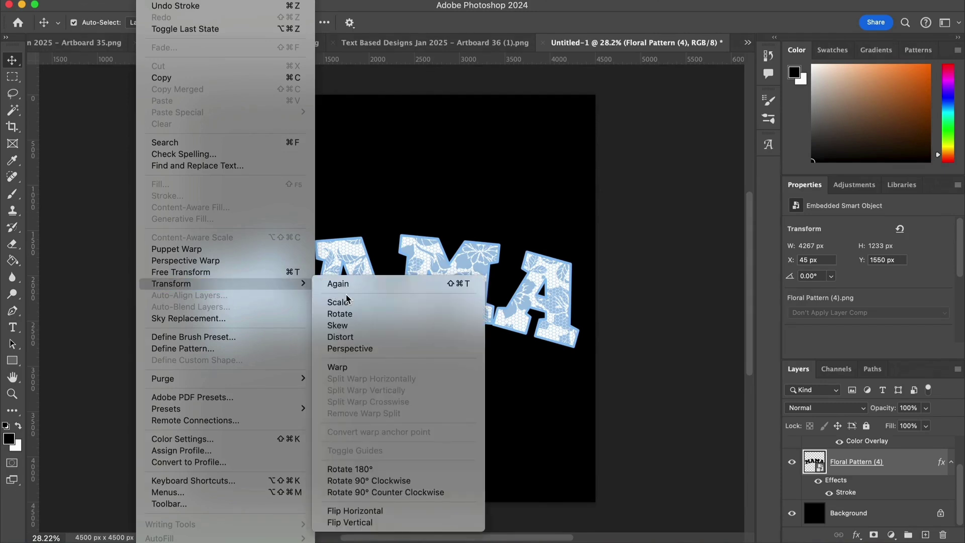
click(343, 339)
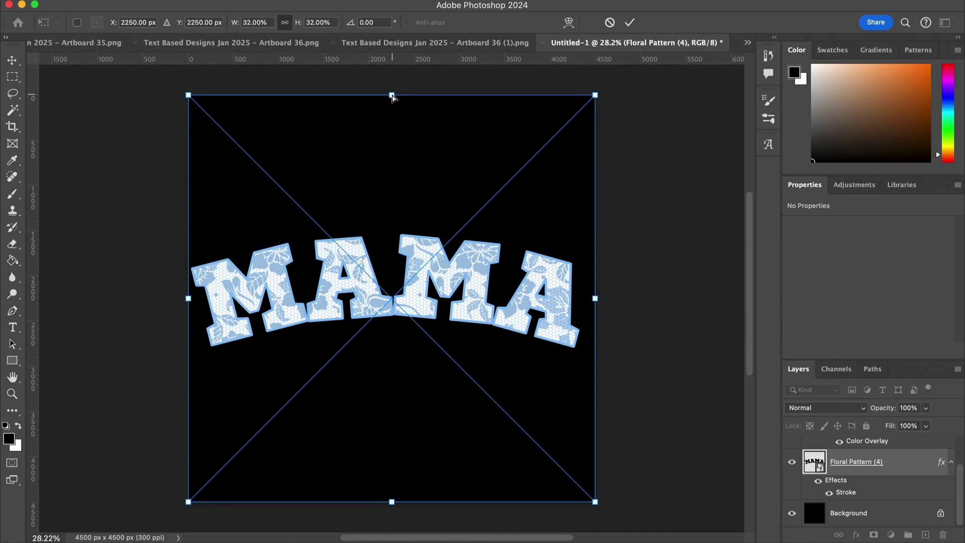
Stretch MAMA taller to about 42.66% height and re-centre it vertically.
drag(392, 95, 392, 66)
drag(394, 505, 395, 536)
drag(394, 538, 401, 498)
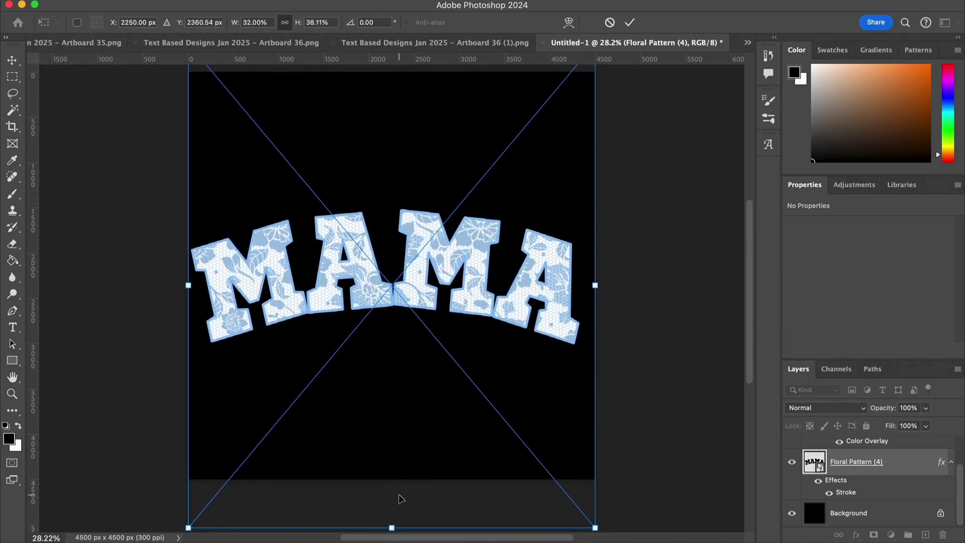
scroll(400, 498, down, 3)
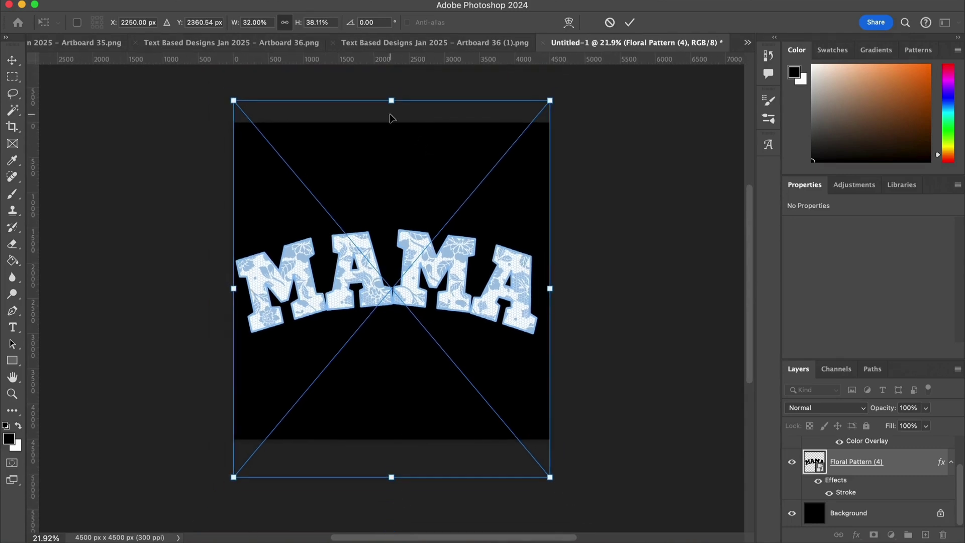
drag(392, 101, 392, 69)
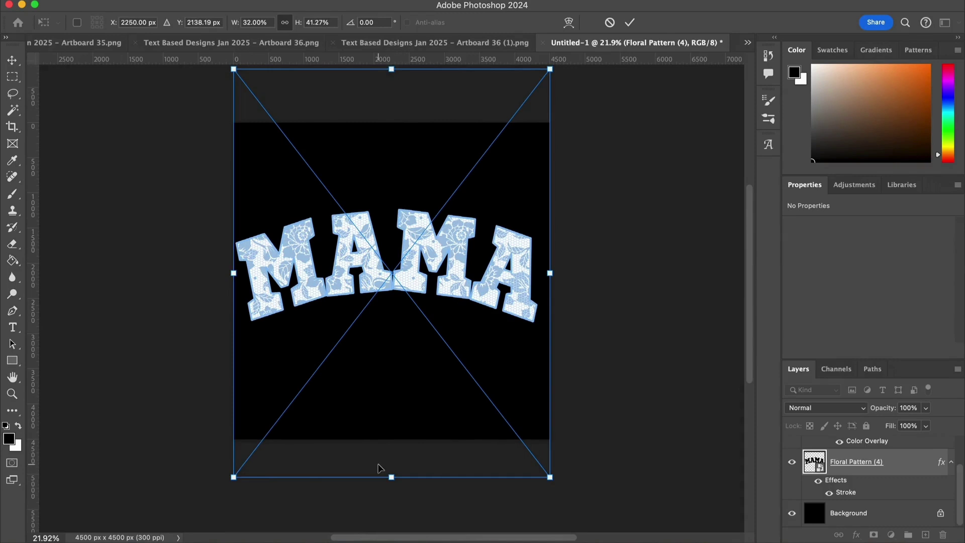
drag(391, 478, 391, 490)
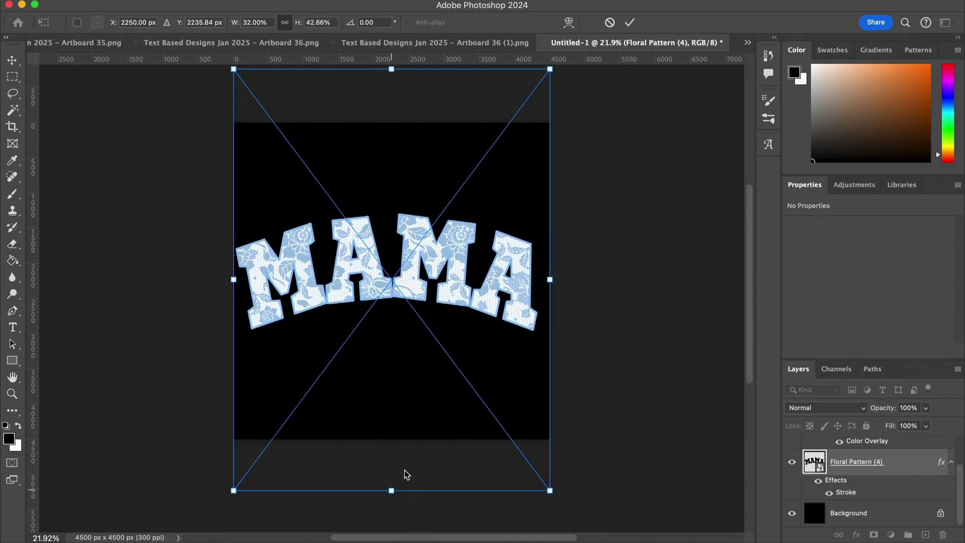
drag(506, 282, 506, 290)
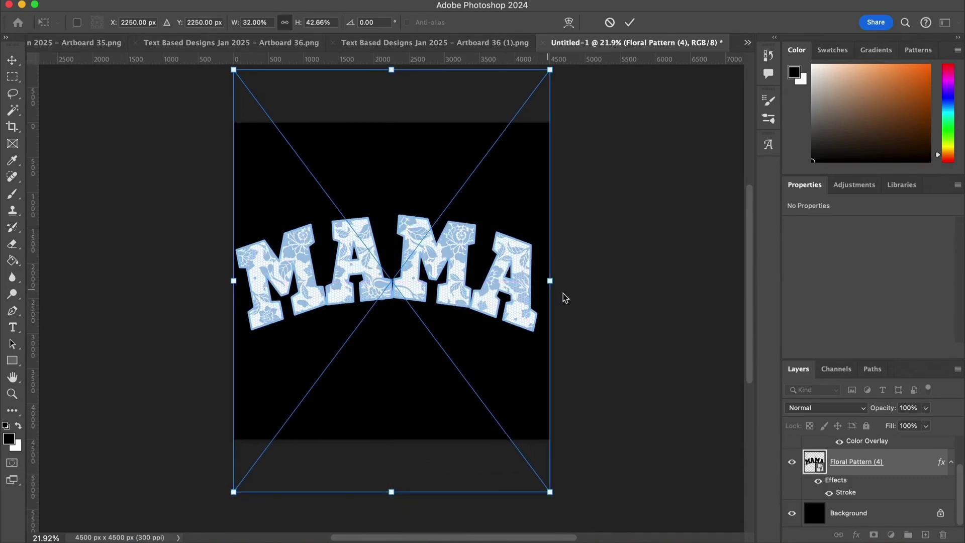
click(593, 297)
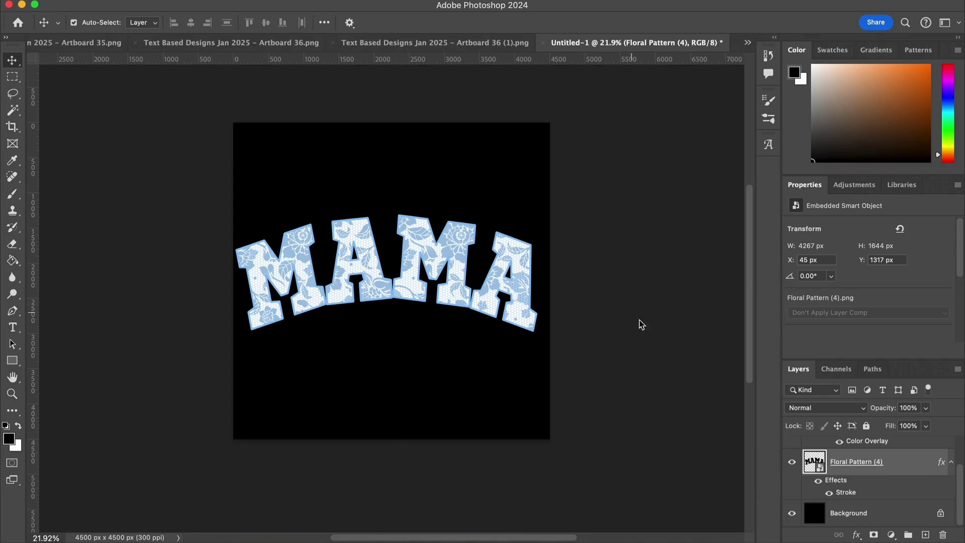
Drag the clipped Floral Pattern layer to reposition the lace inside MAMA.
scroll(849, 480, up, 2)
click(864, 472)
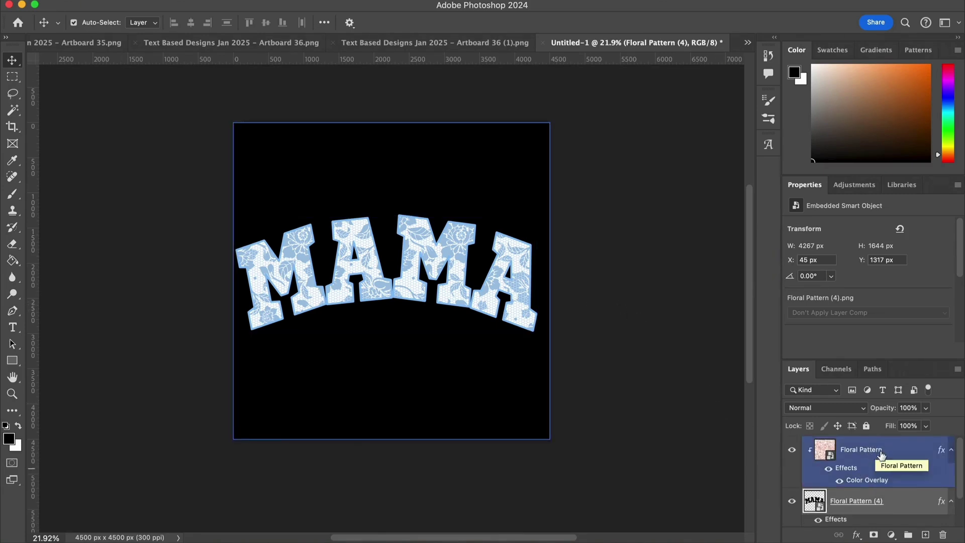
click(880, 451)
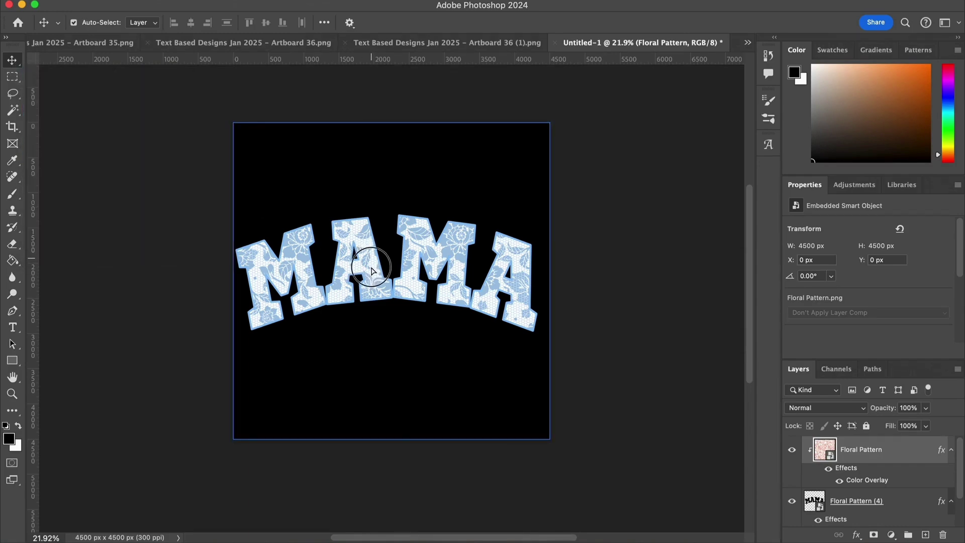
mouse_move(372, 263)
mouse_down()
mouse_move(373, 280)
mouse_move(374, 254)
mouse_move(357, 234)
mouse_move(371, 240)
mouse_move(368, 277)
mouse_up()
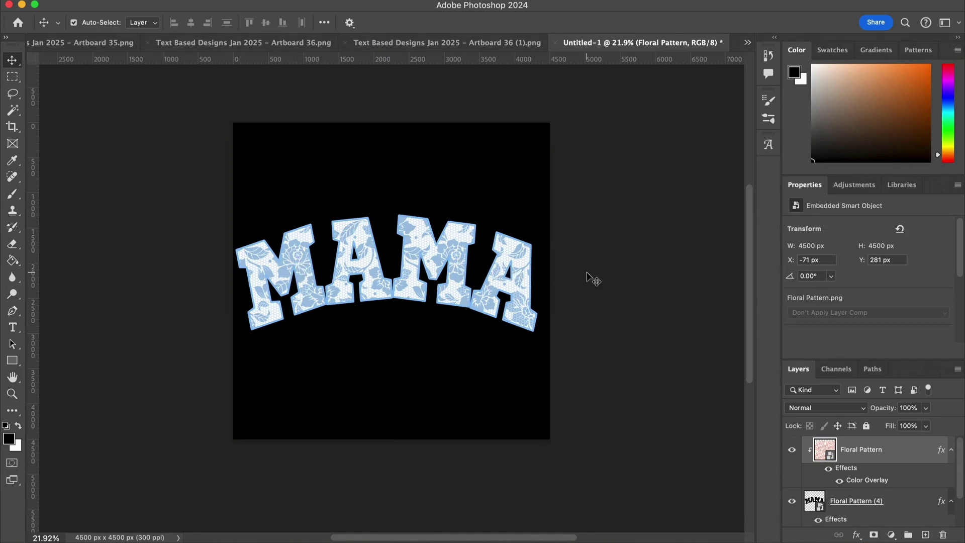
click(707, 367)
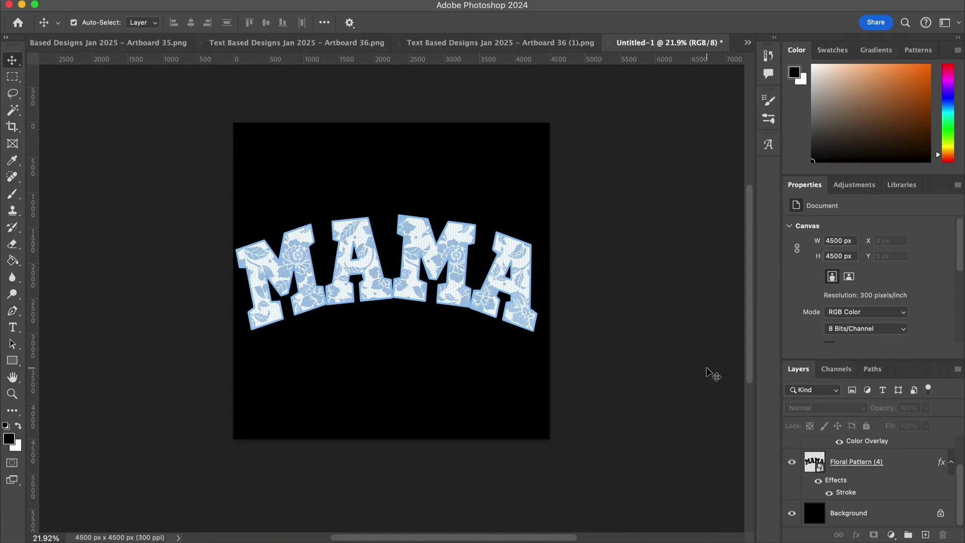
Hide the black Background and Quick Export a PNG named 'Blue Floral Mama'.
click(792, 514)
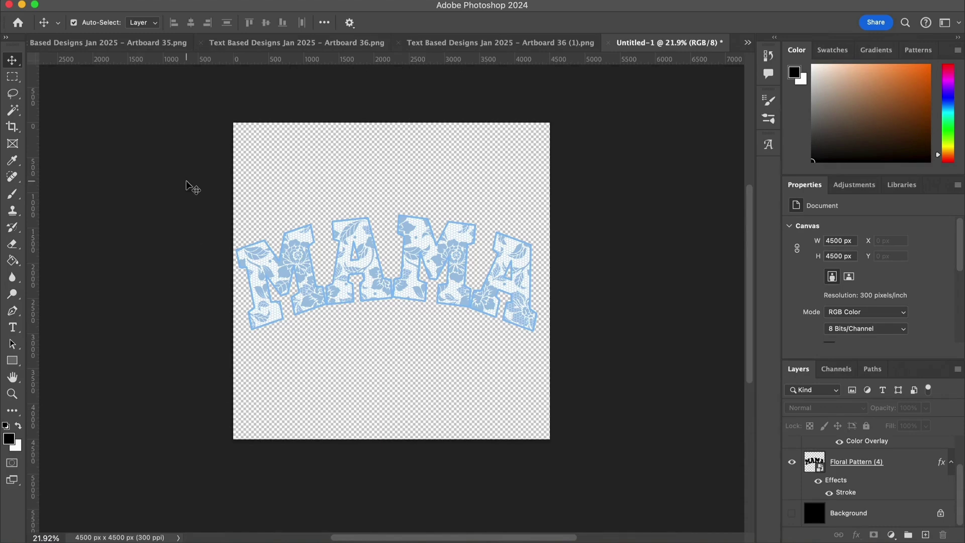
click(125, 0)
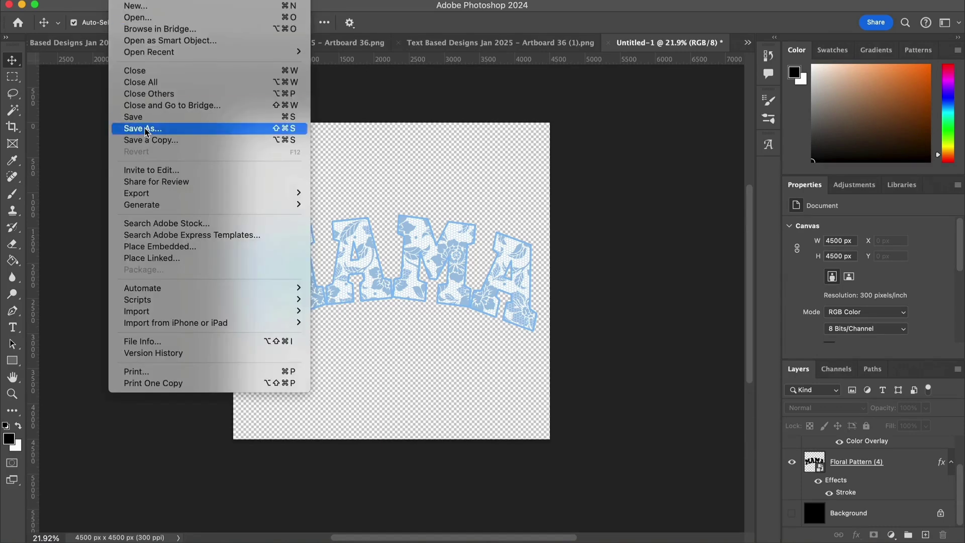
mouse_move(146, 197)
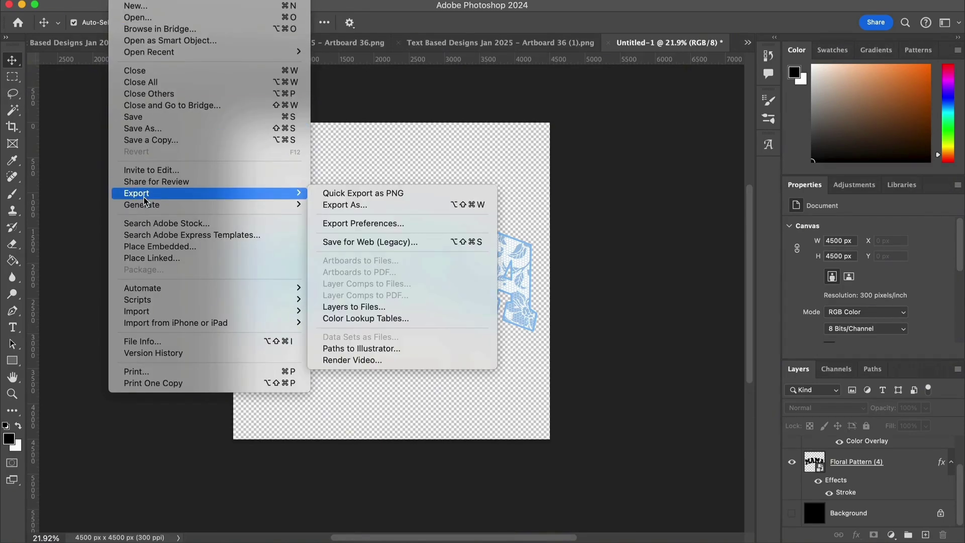
click(354, 194)
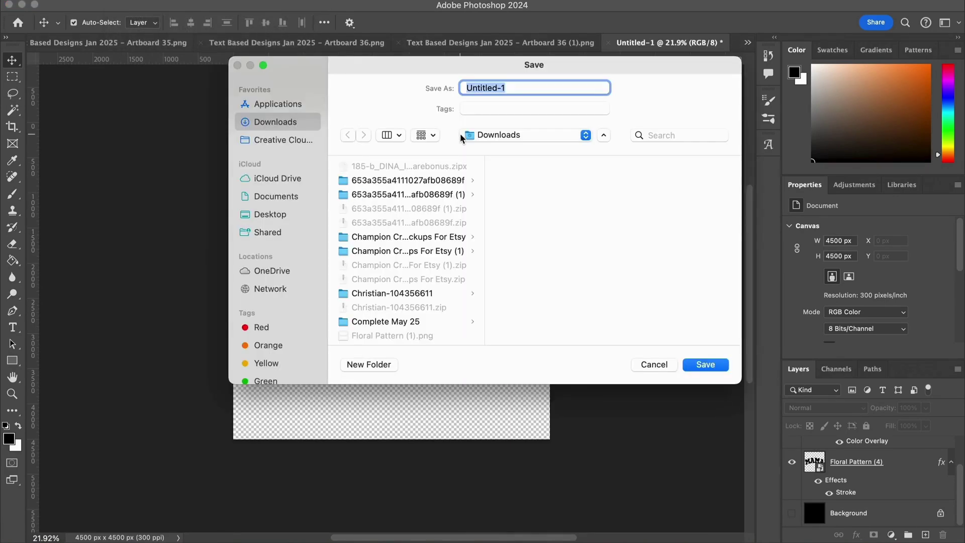
text(Blue Floral Mama)
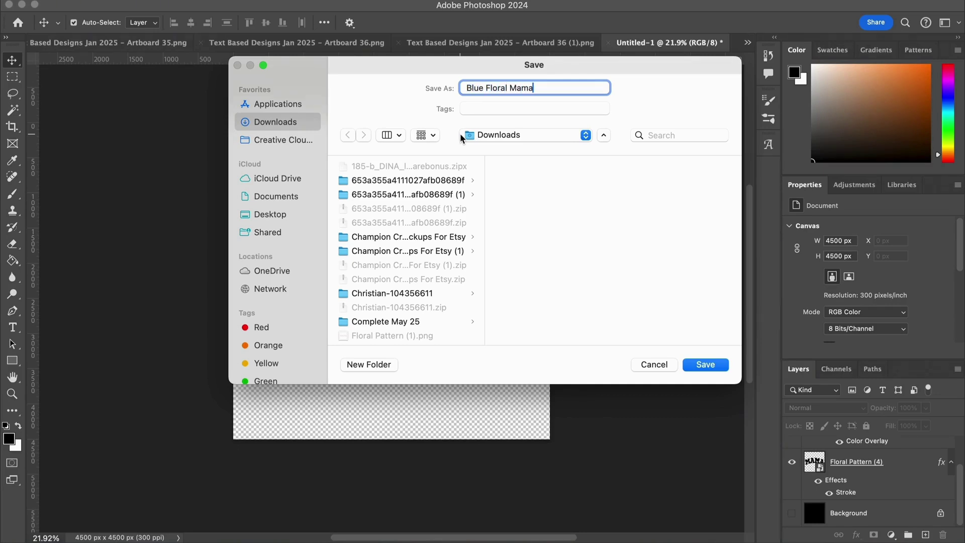
click(697, 364)
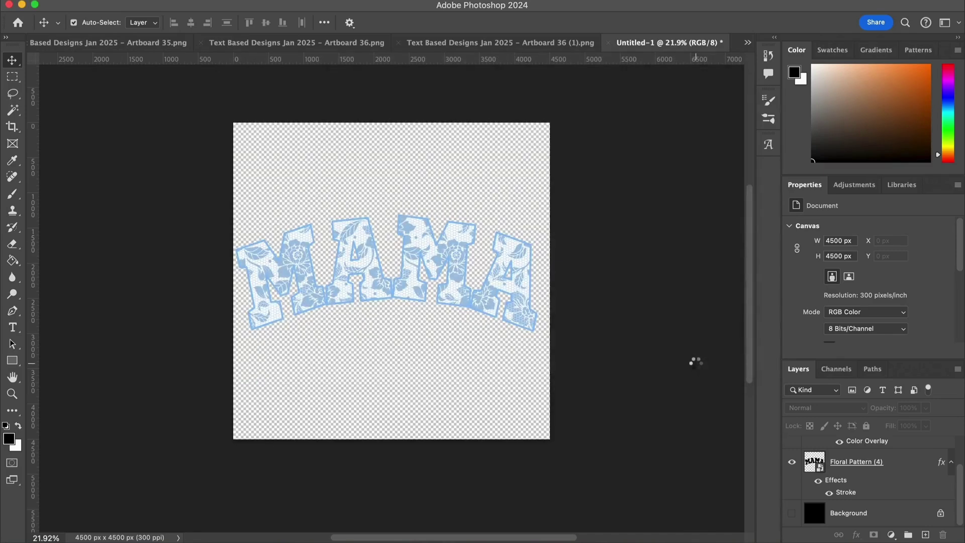